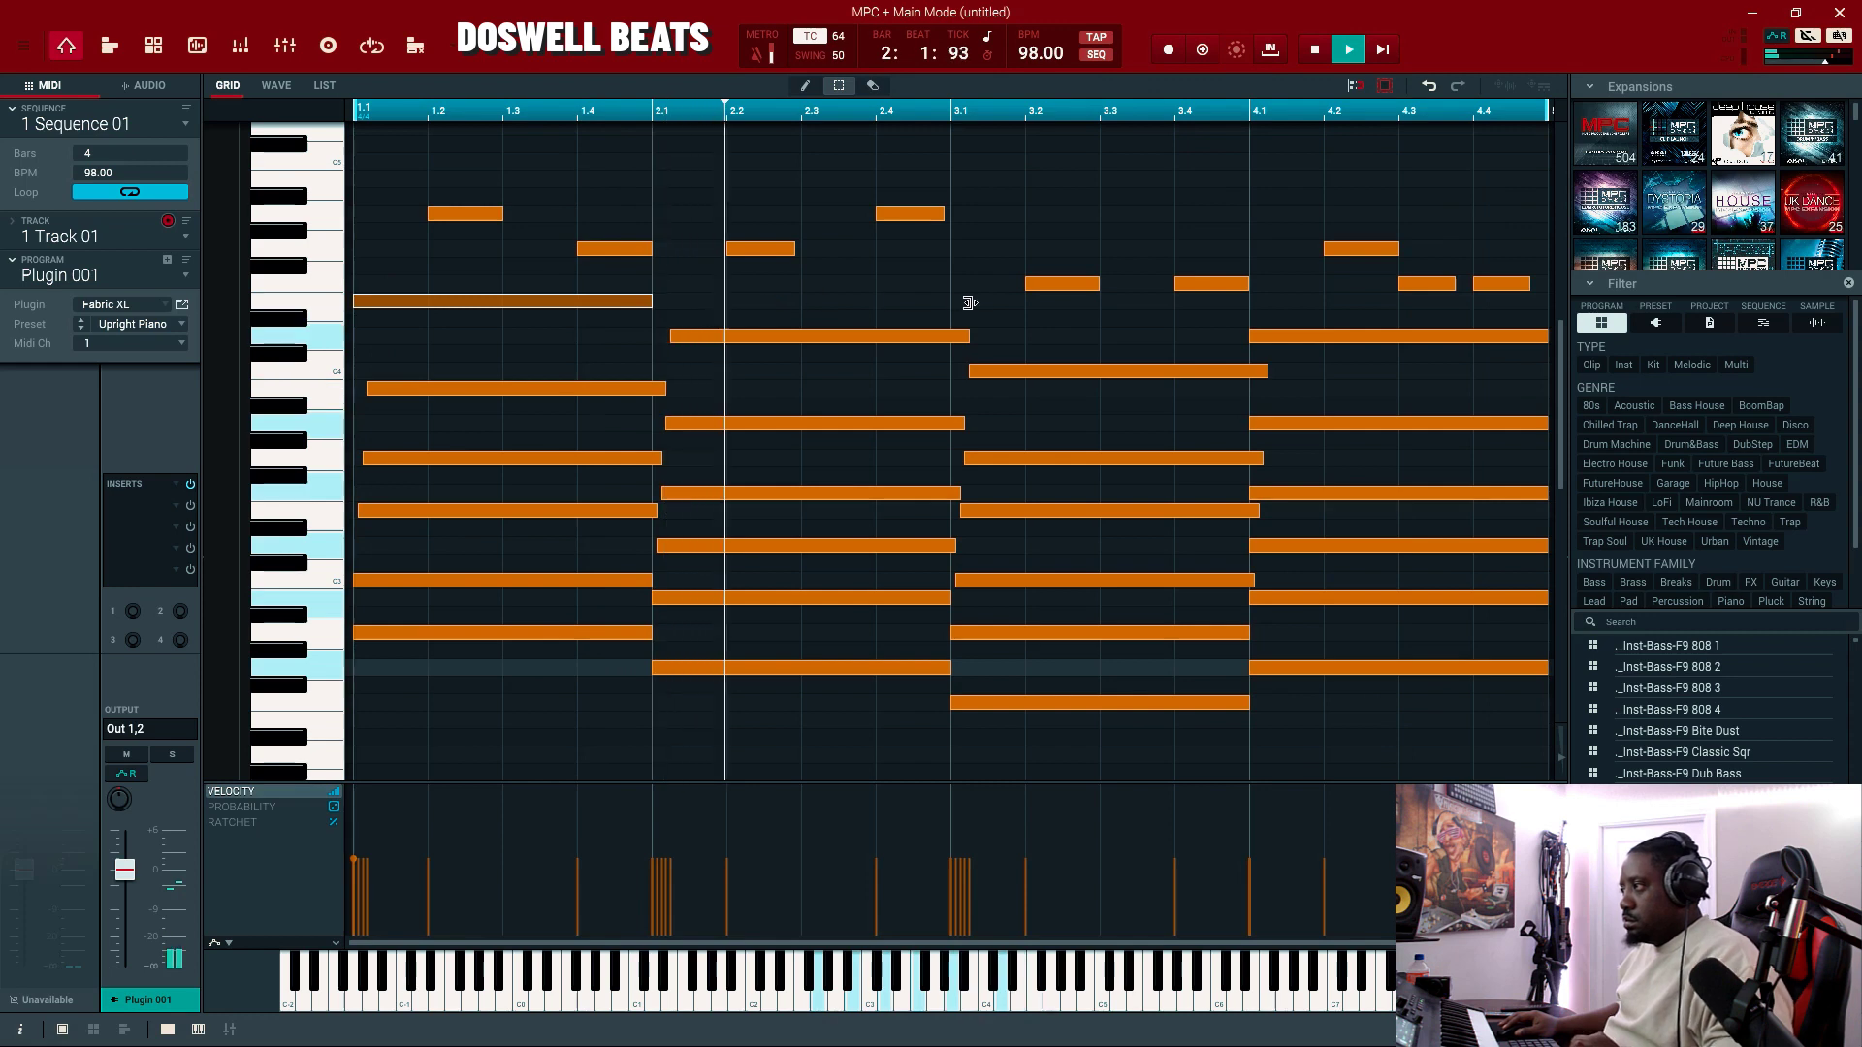
Nudge the top notes of the second and third piano chords four steps earlier, onto the start of their bars
drag(981, 313, 899, 393)
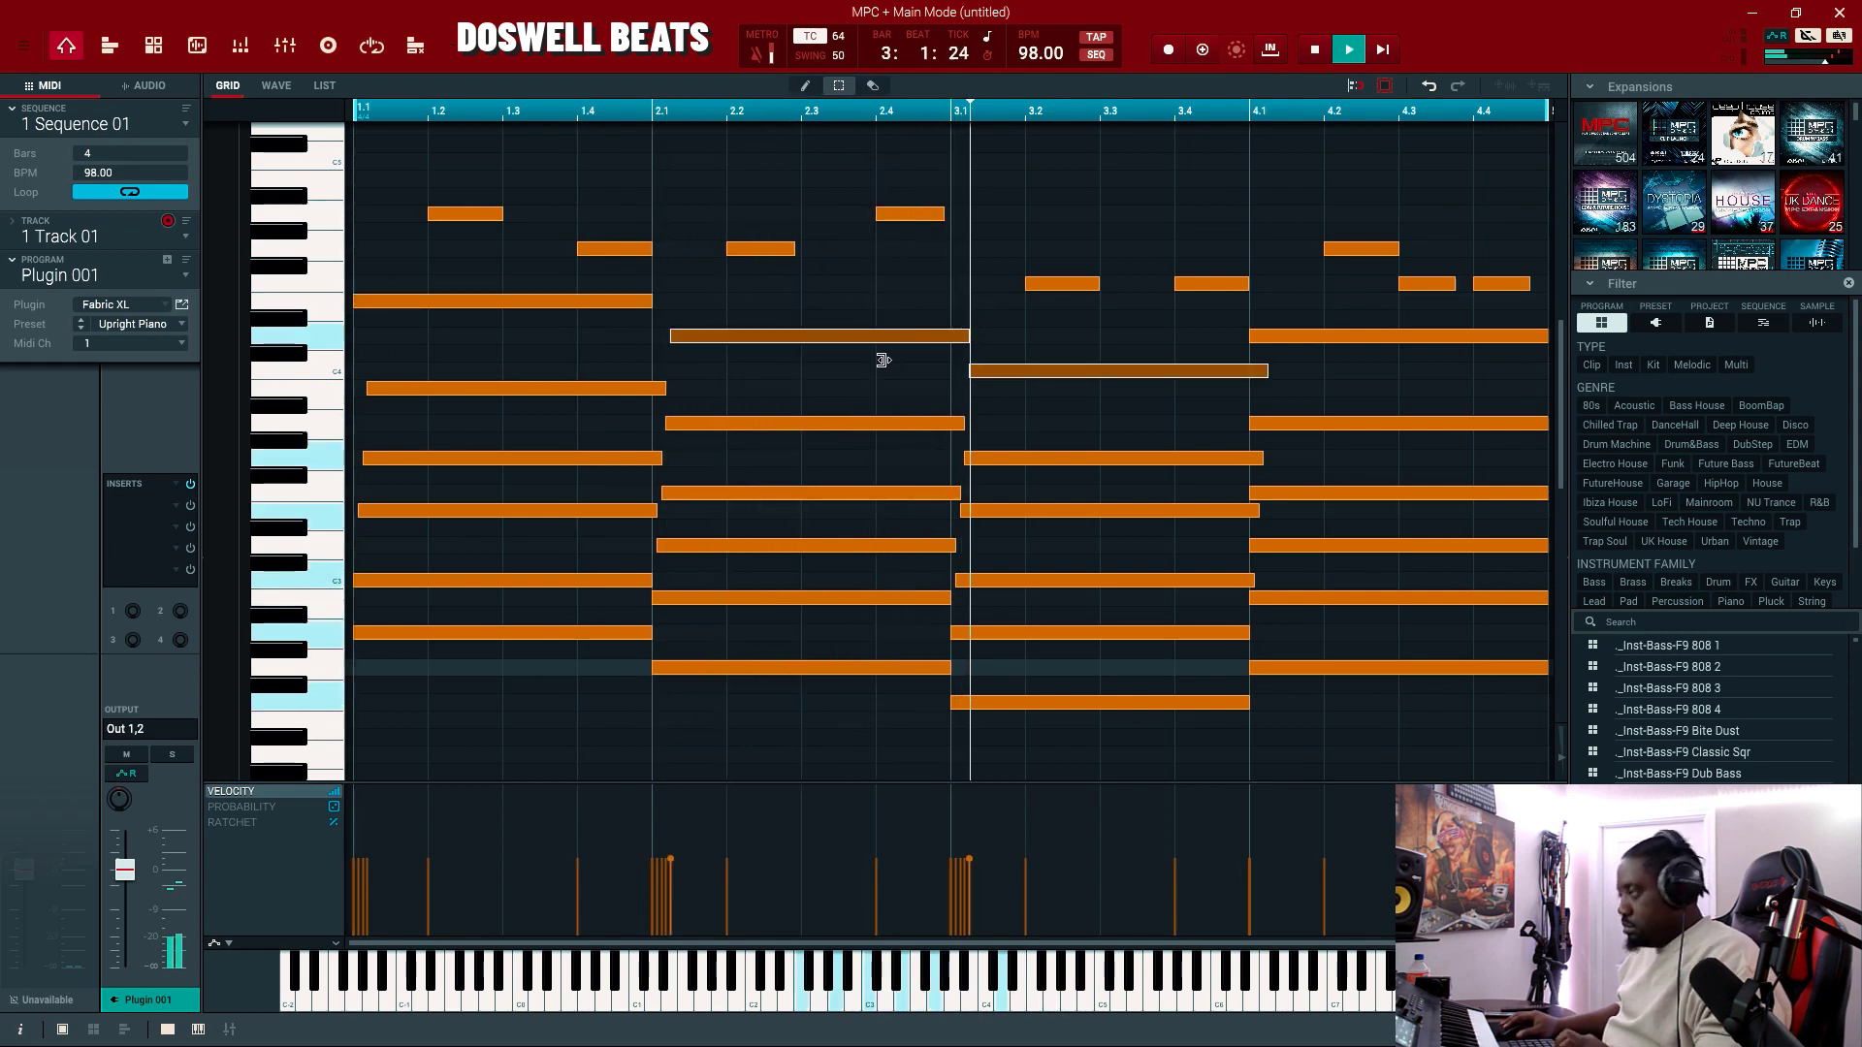
key(Left)
key(Left)
key(Left)
key(Left)
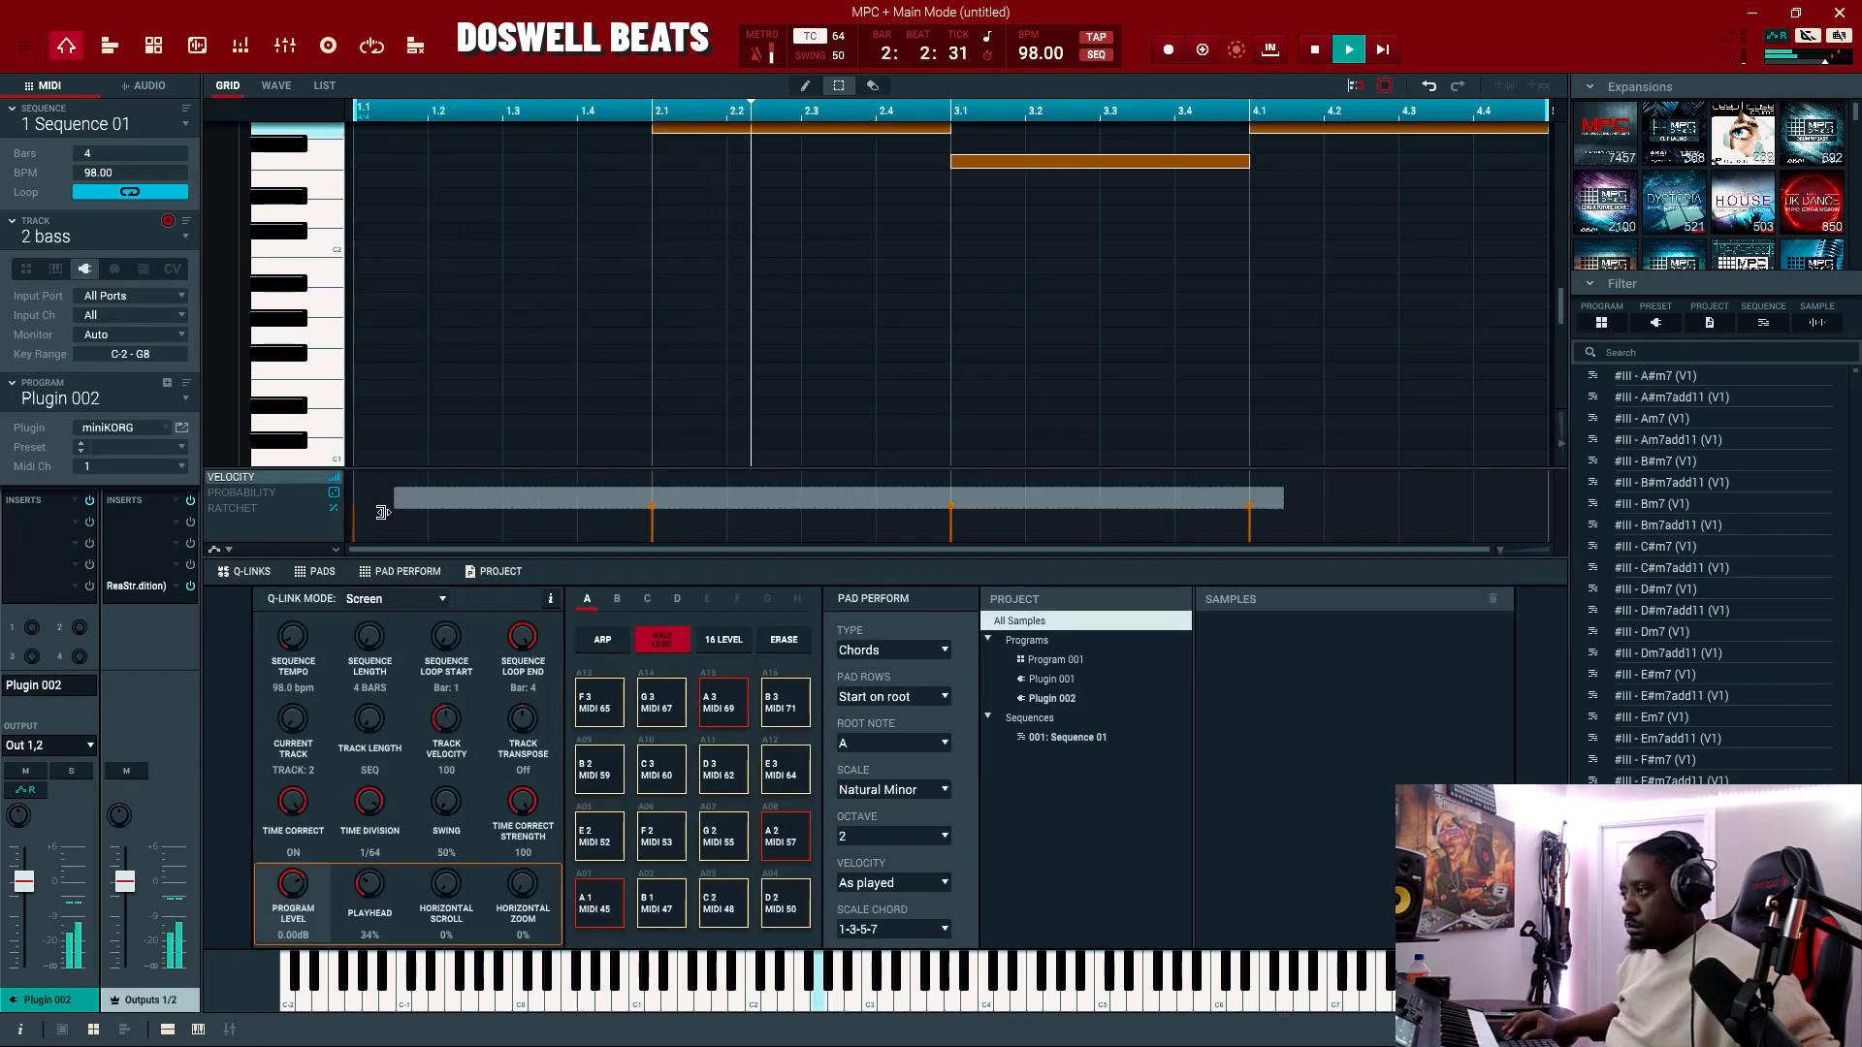
Set the velocity of all four bass notes to 74
drag(359, 505, 362, 501)
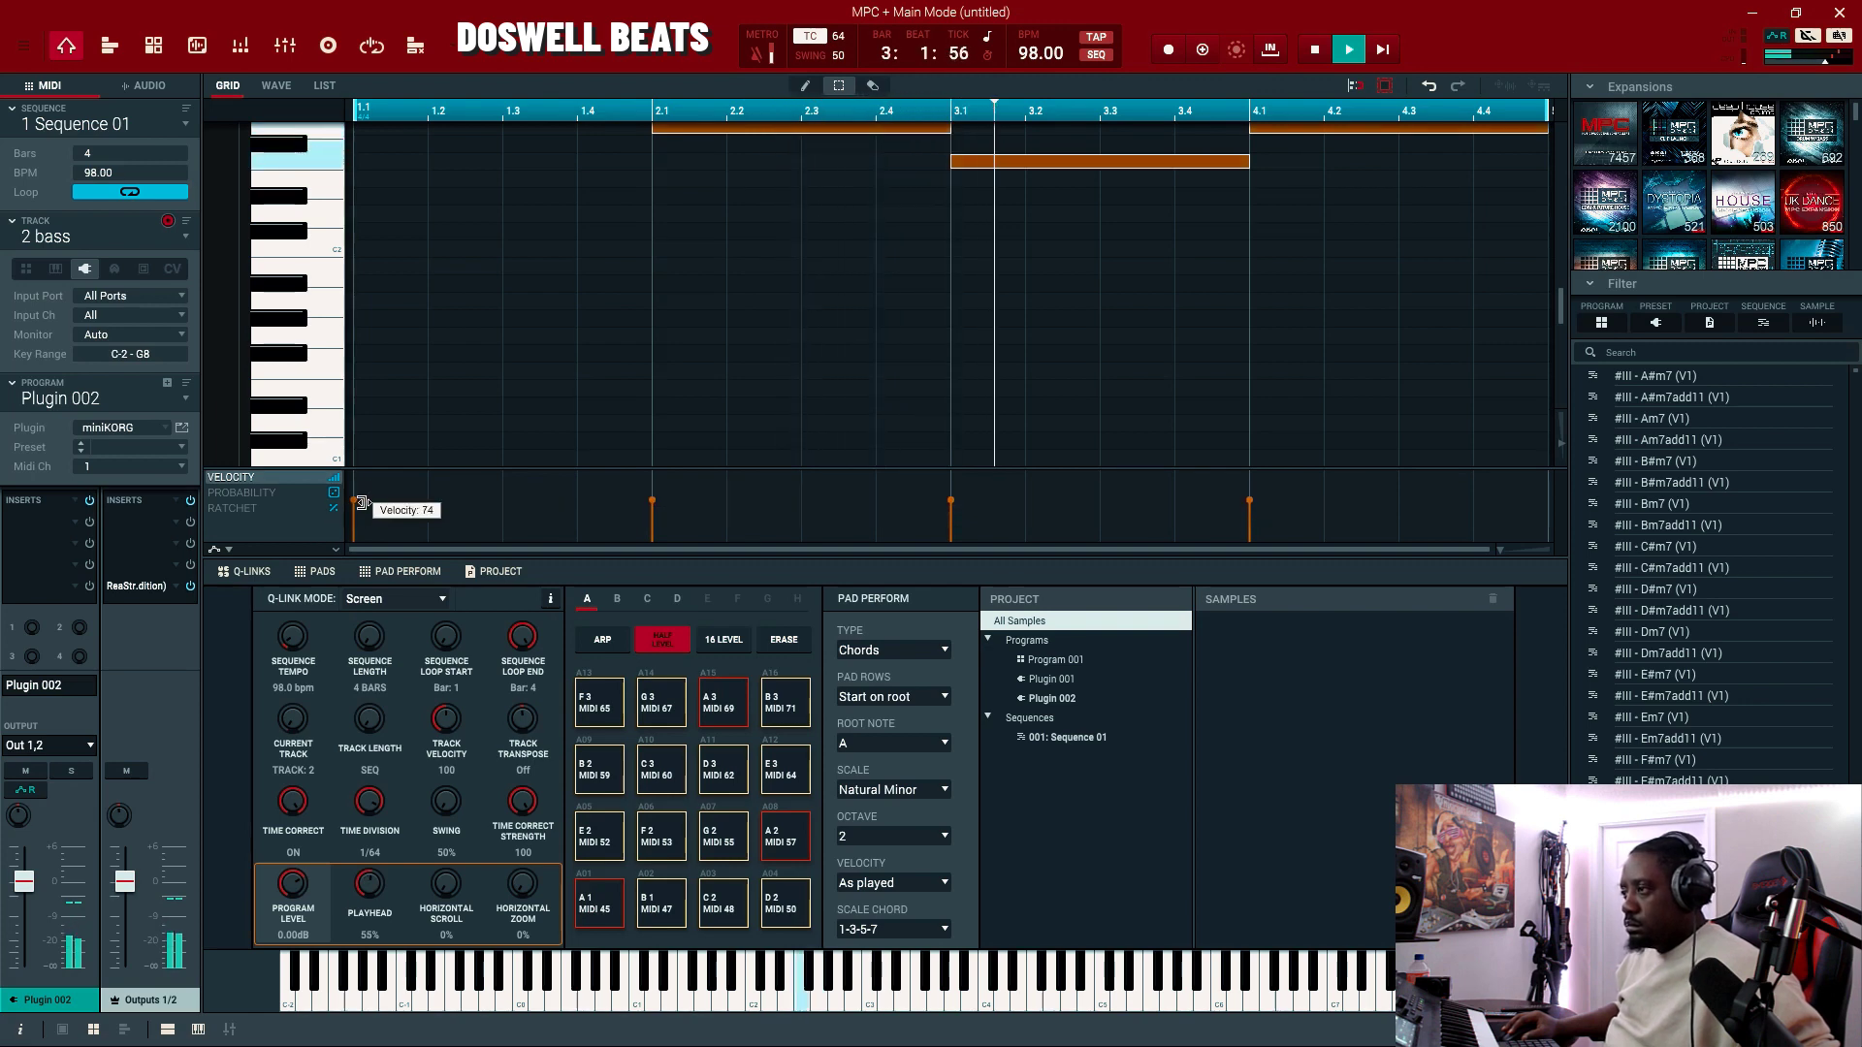
scroll(827, 346, up, 3)
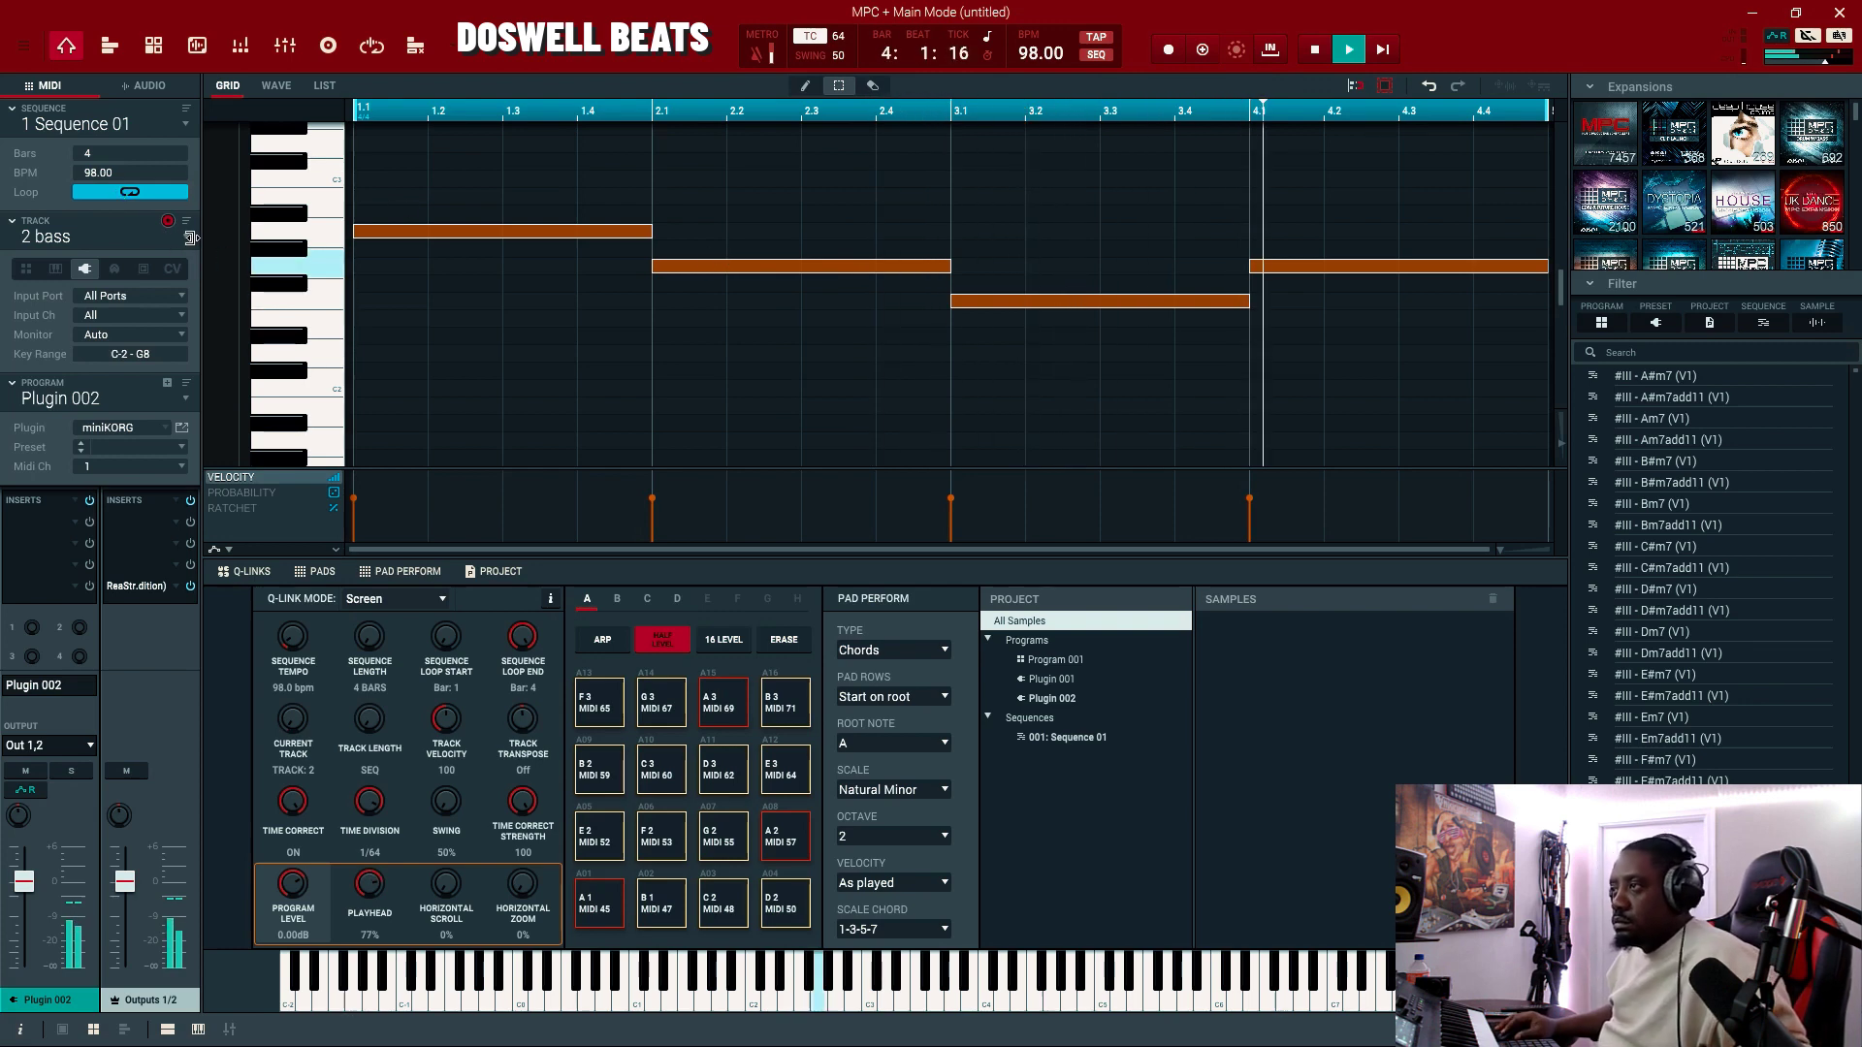
Switch from the bass track to Track 01 and on to the third track, and rename that track vox
click(162, 236)
click(157, 249)
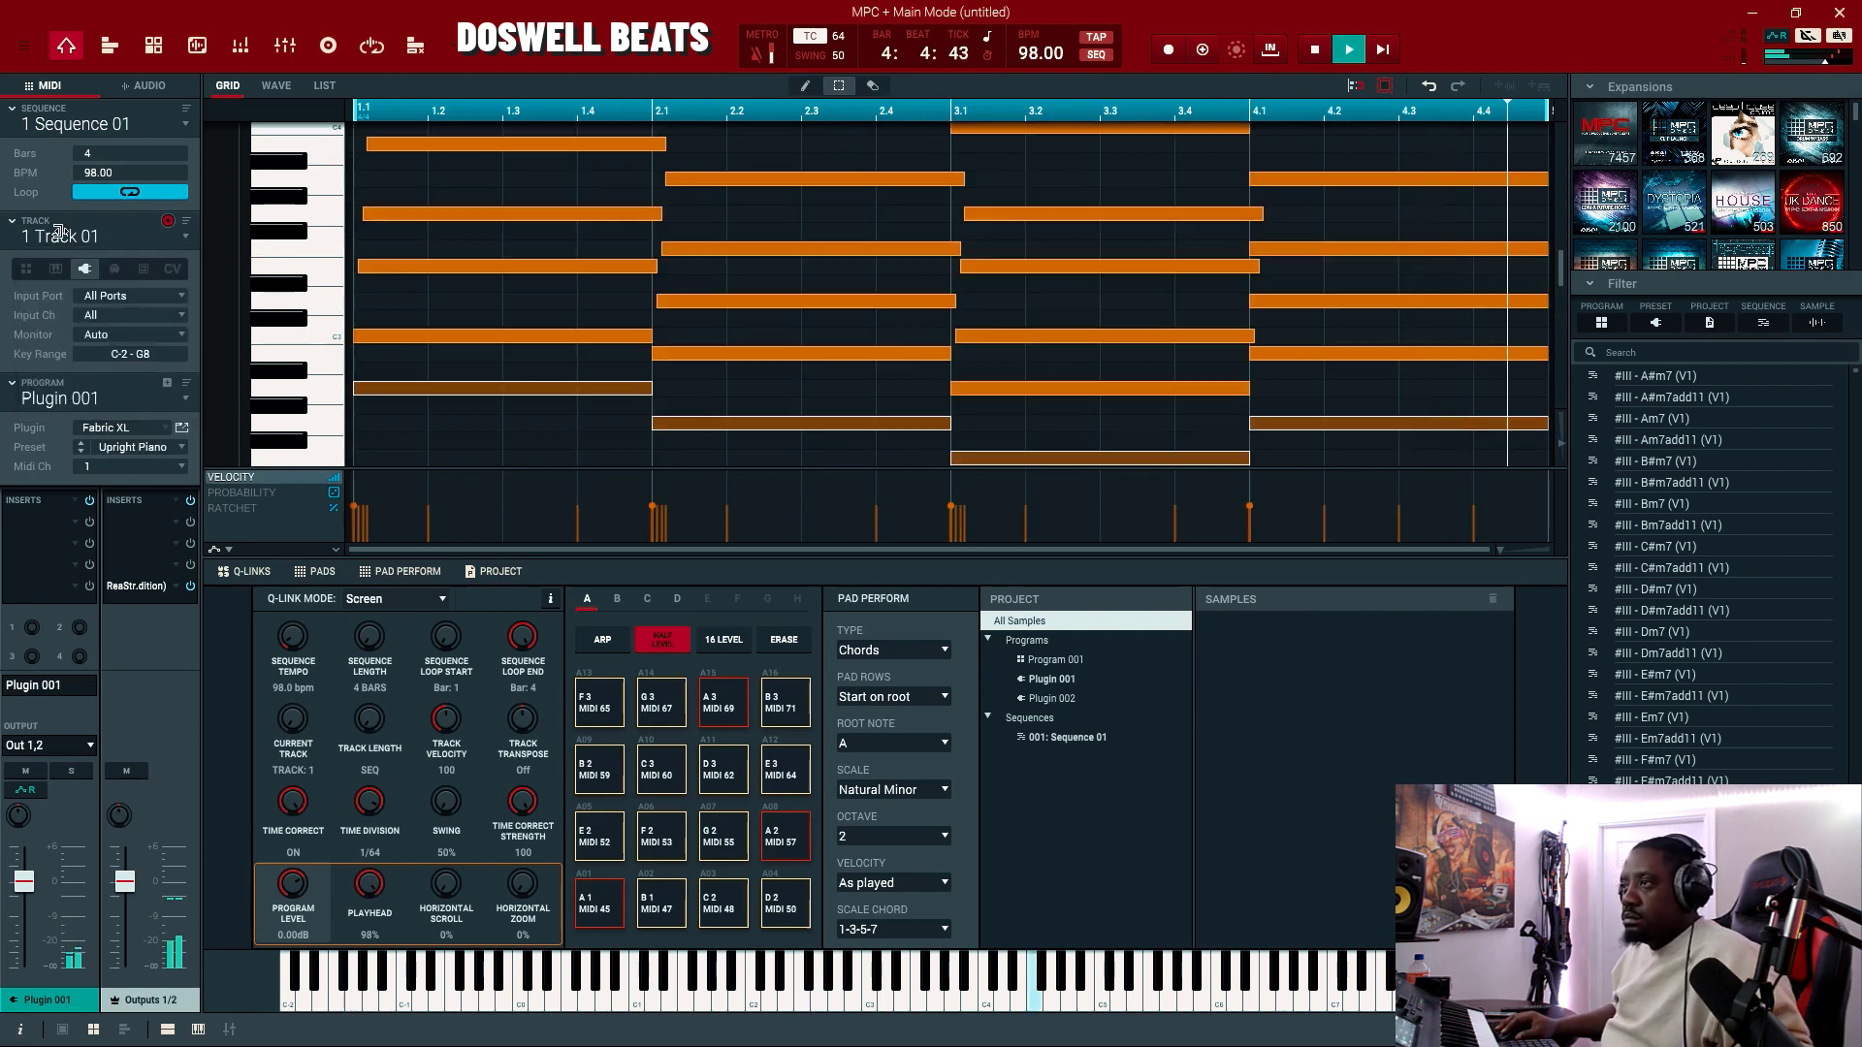
click(157, 238)
click(149, 294)
double_click(75, 245)
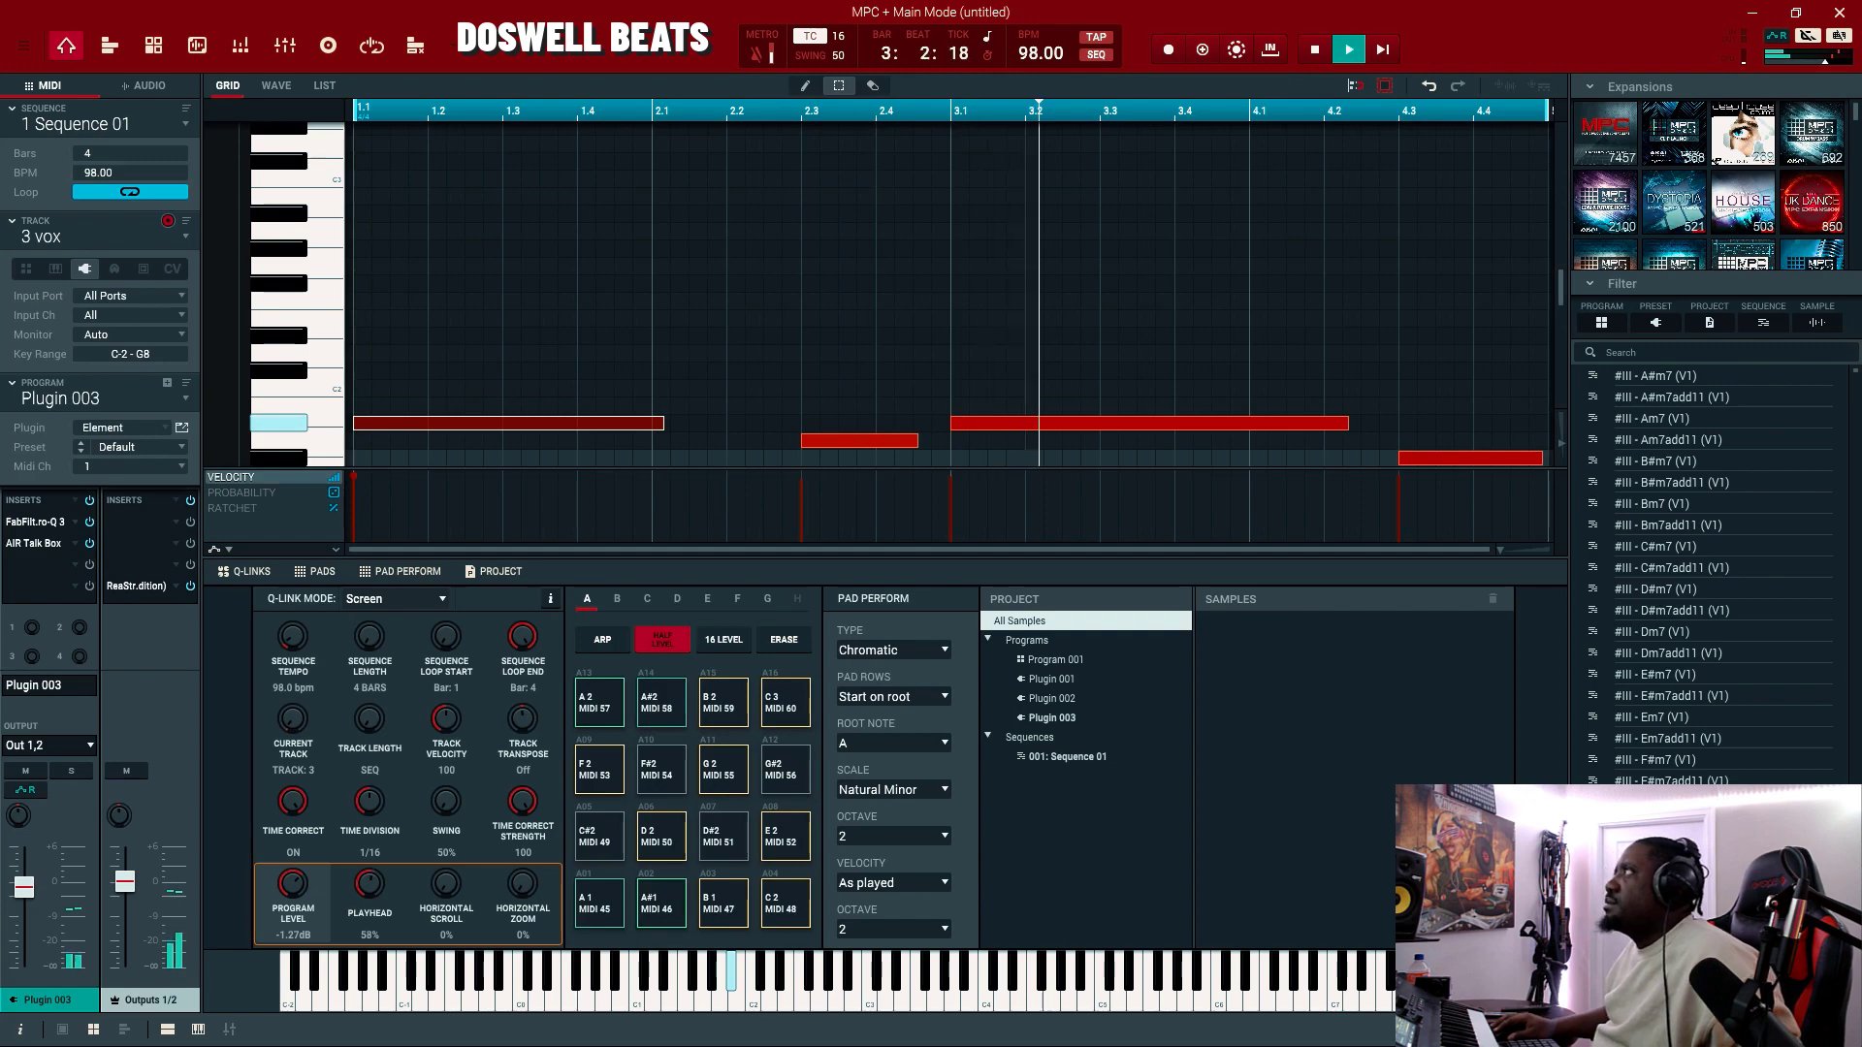
Reposition the Kontakt 7 window that holds the Duets instrument
drag(1218, 0, 1036, 120)
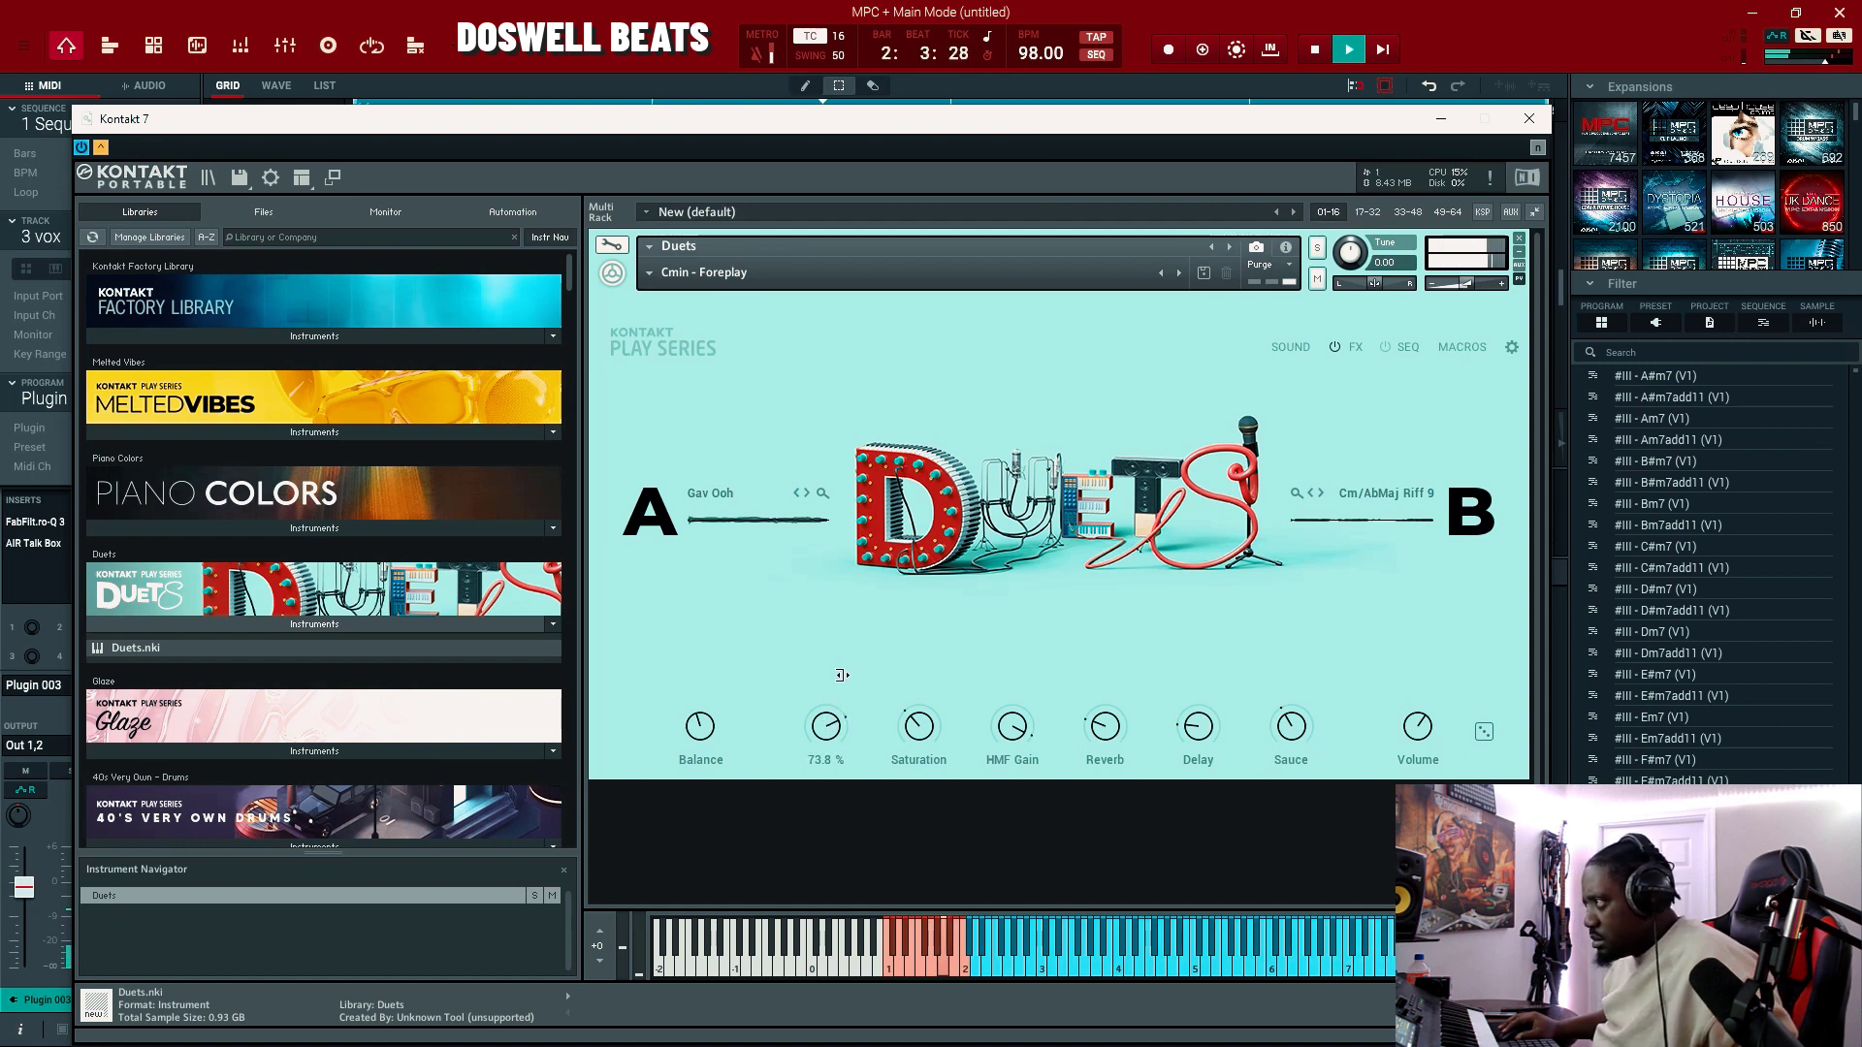
drag(886, 123, 835, 198)
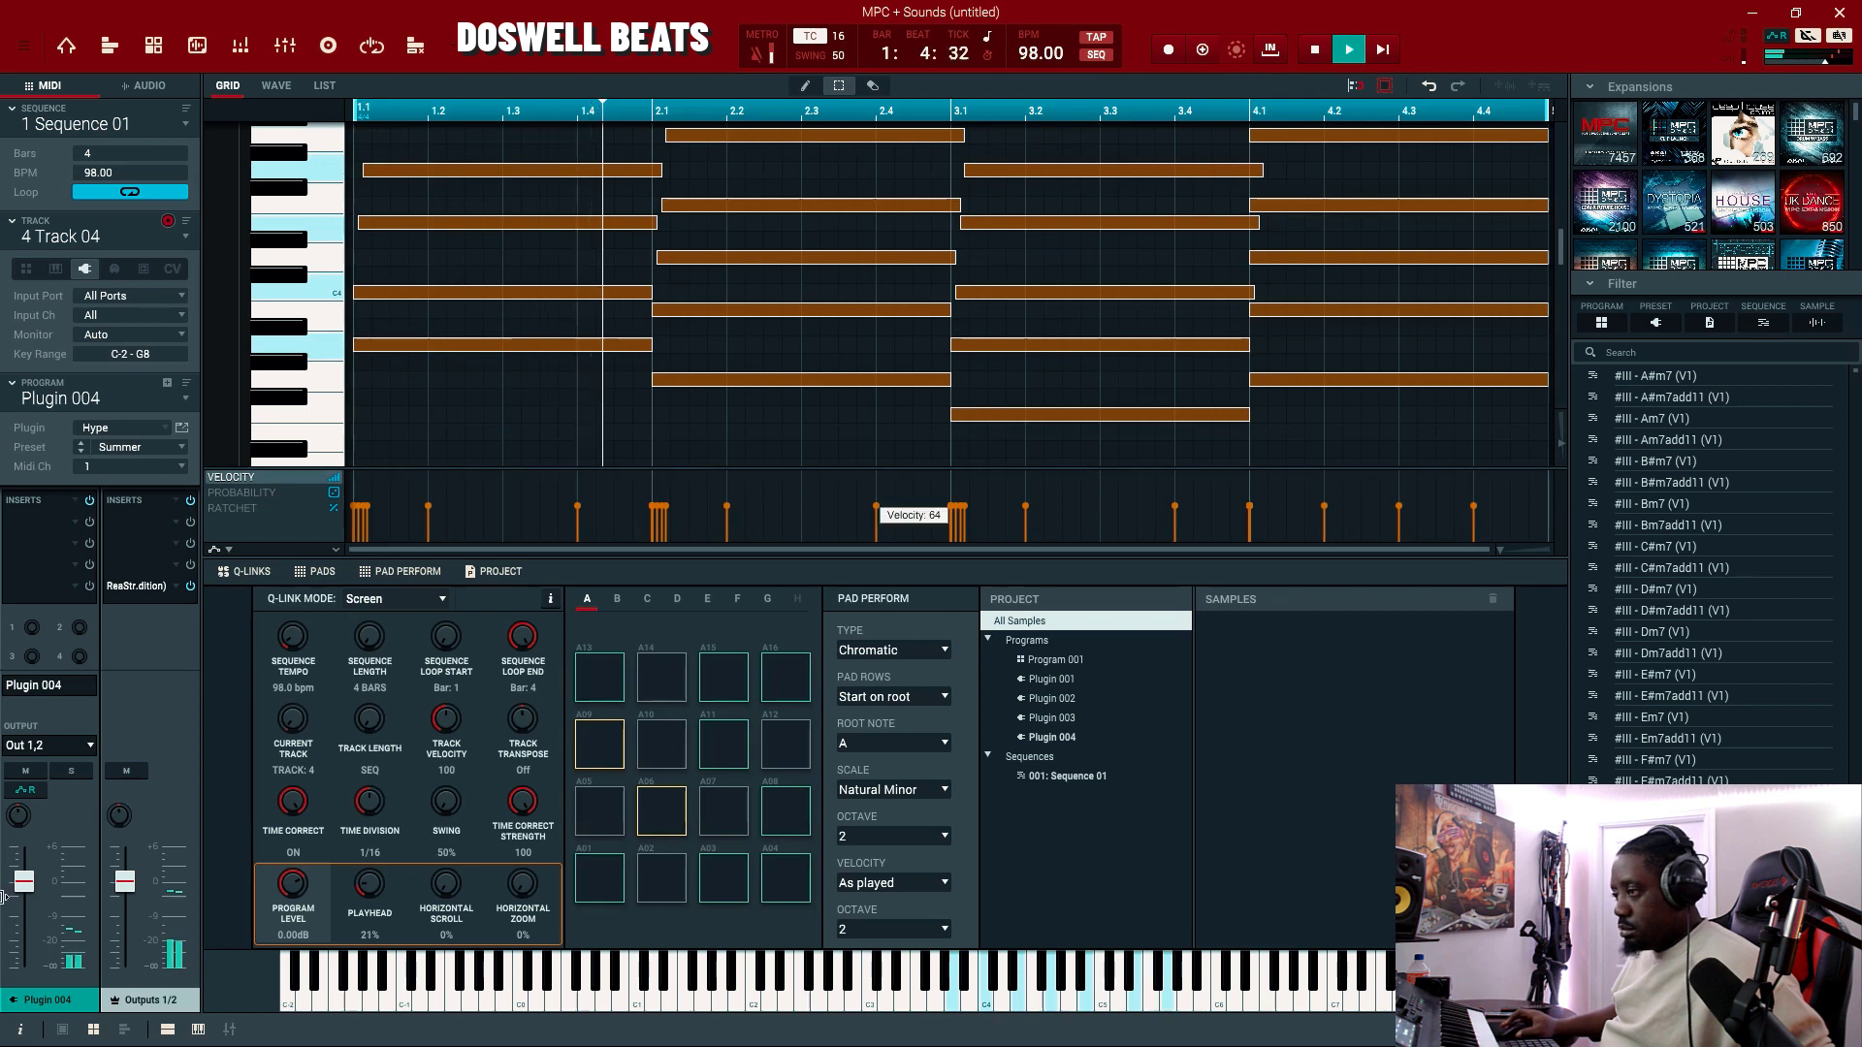
Hide the Q-Links, pads and project panels to give the note grid the full height
click(168, 1029)
scroll(536, 437, down, 1)
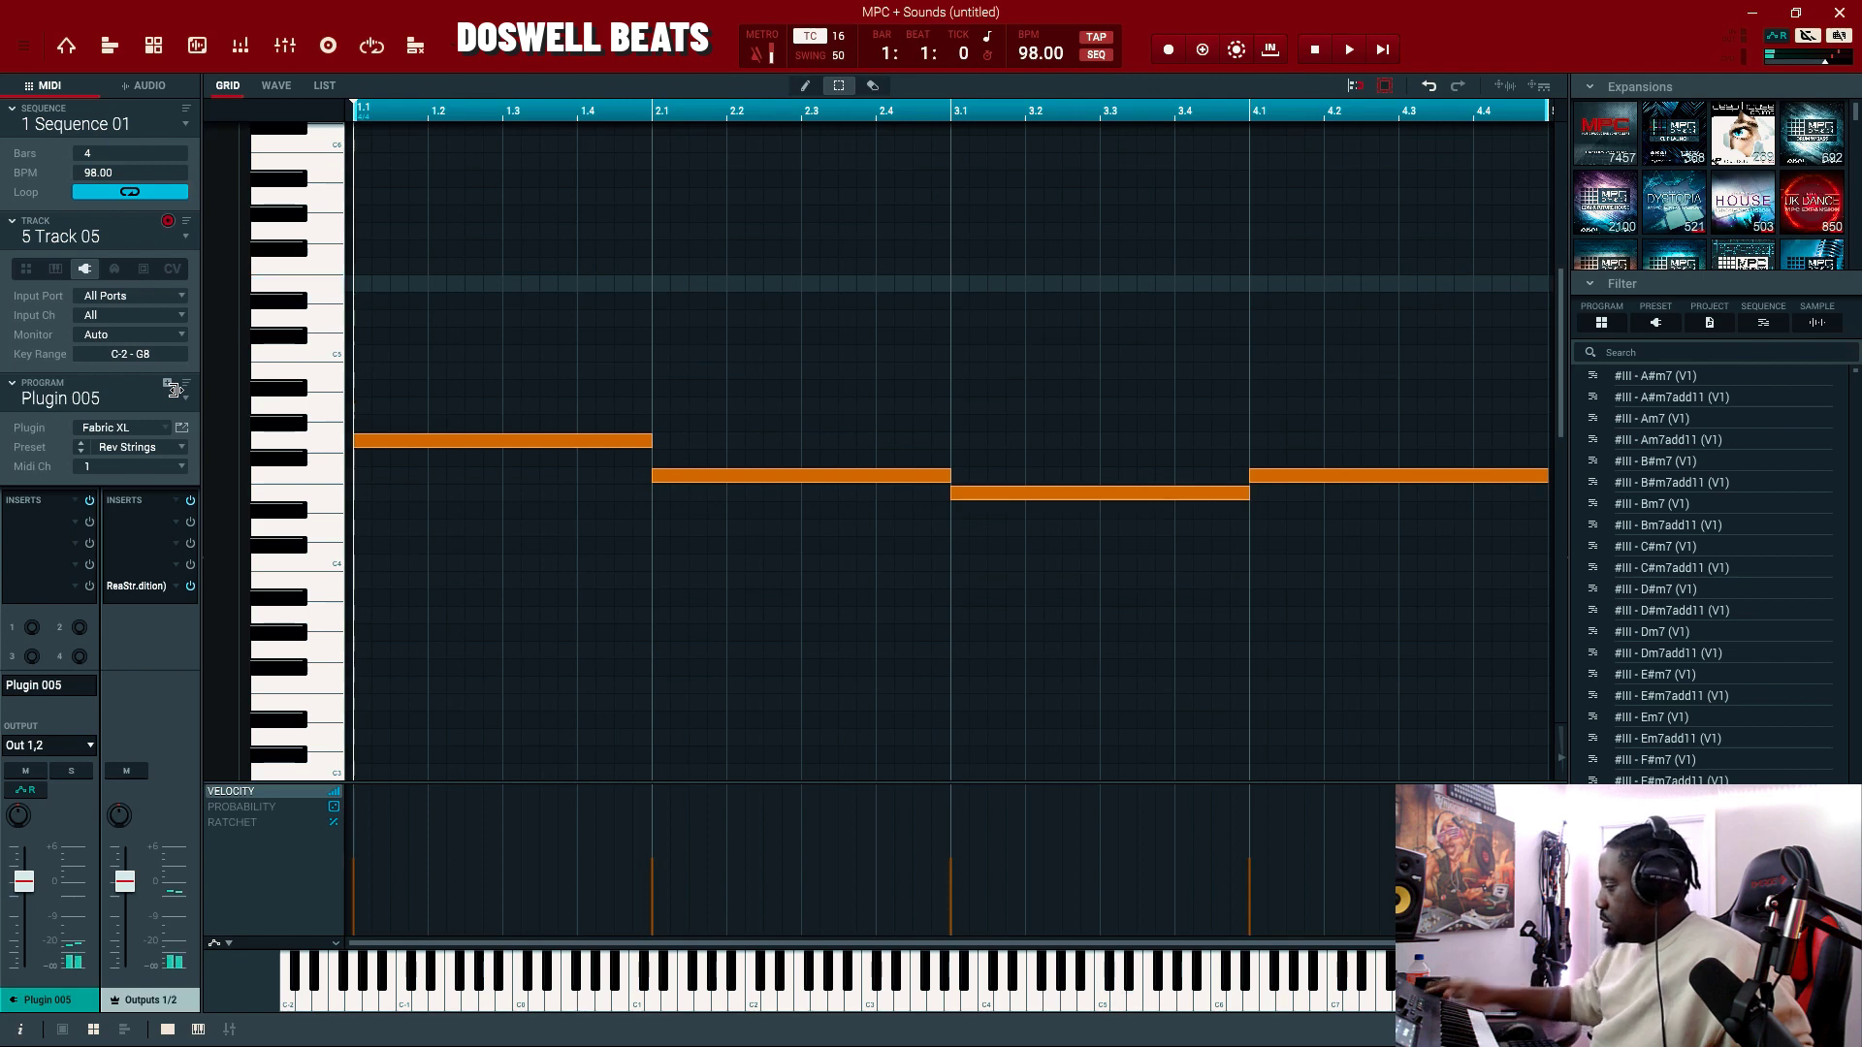
Play the loop, transpose the four Rev Strings notes on Track 05 up an octave and raise their velocity
key(space)
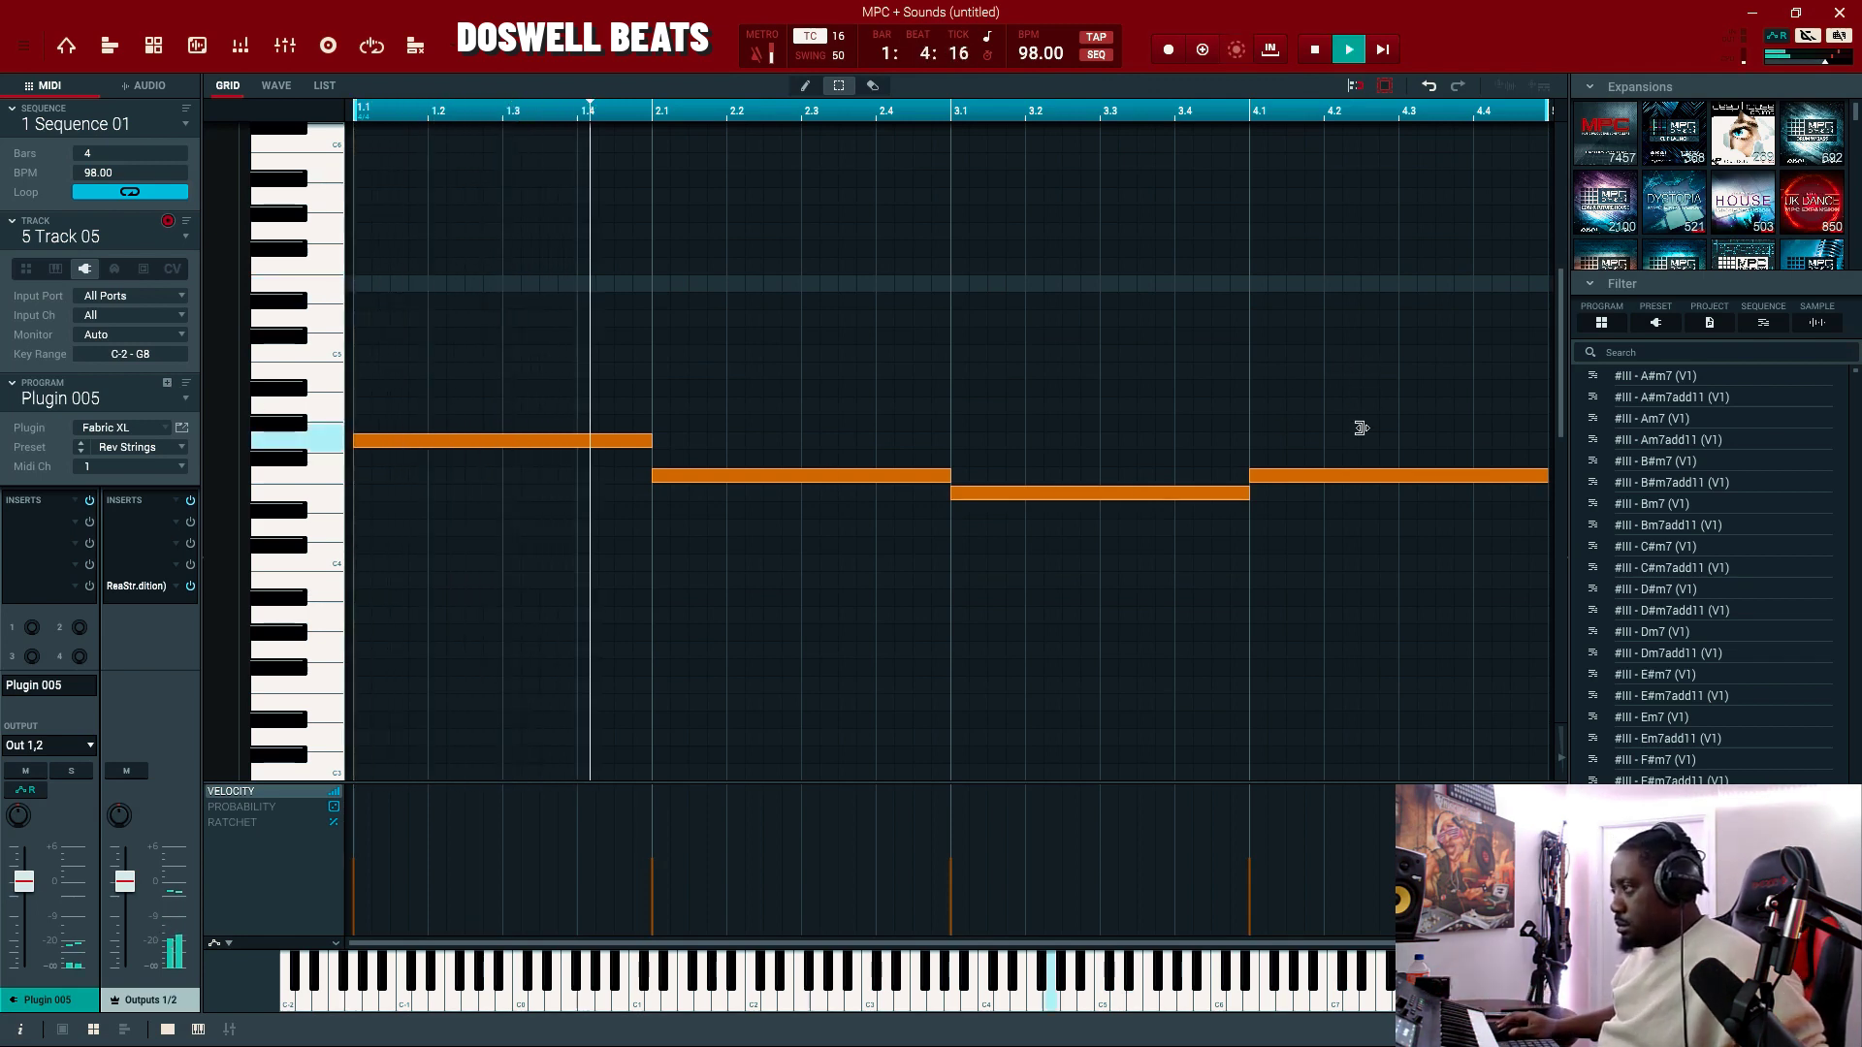
drag(1358, 362, 512, 587)
key(shift+Up)
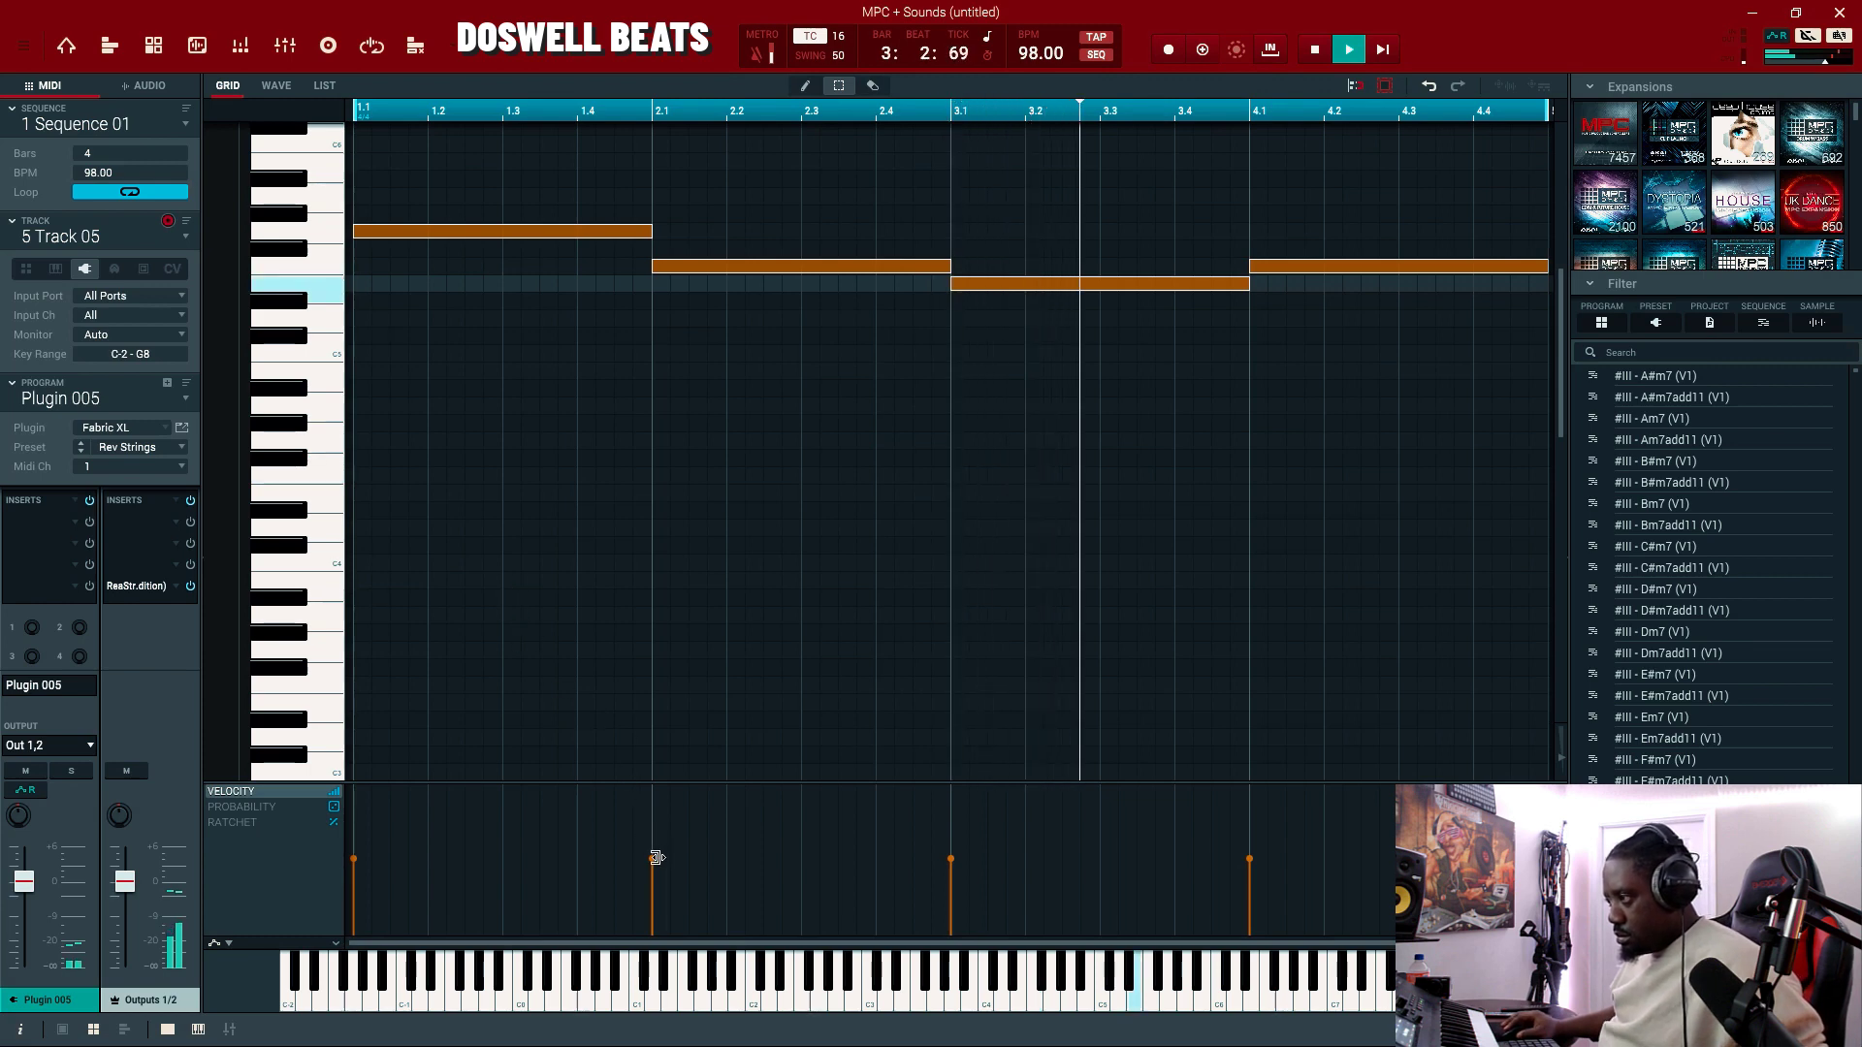
drag(652, 861, 657, 829)
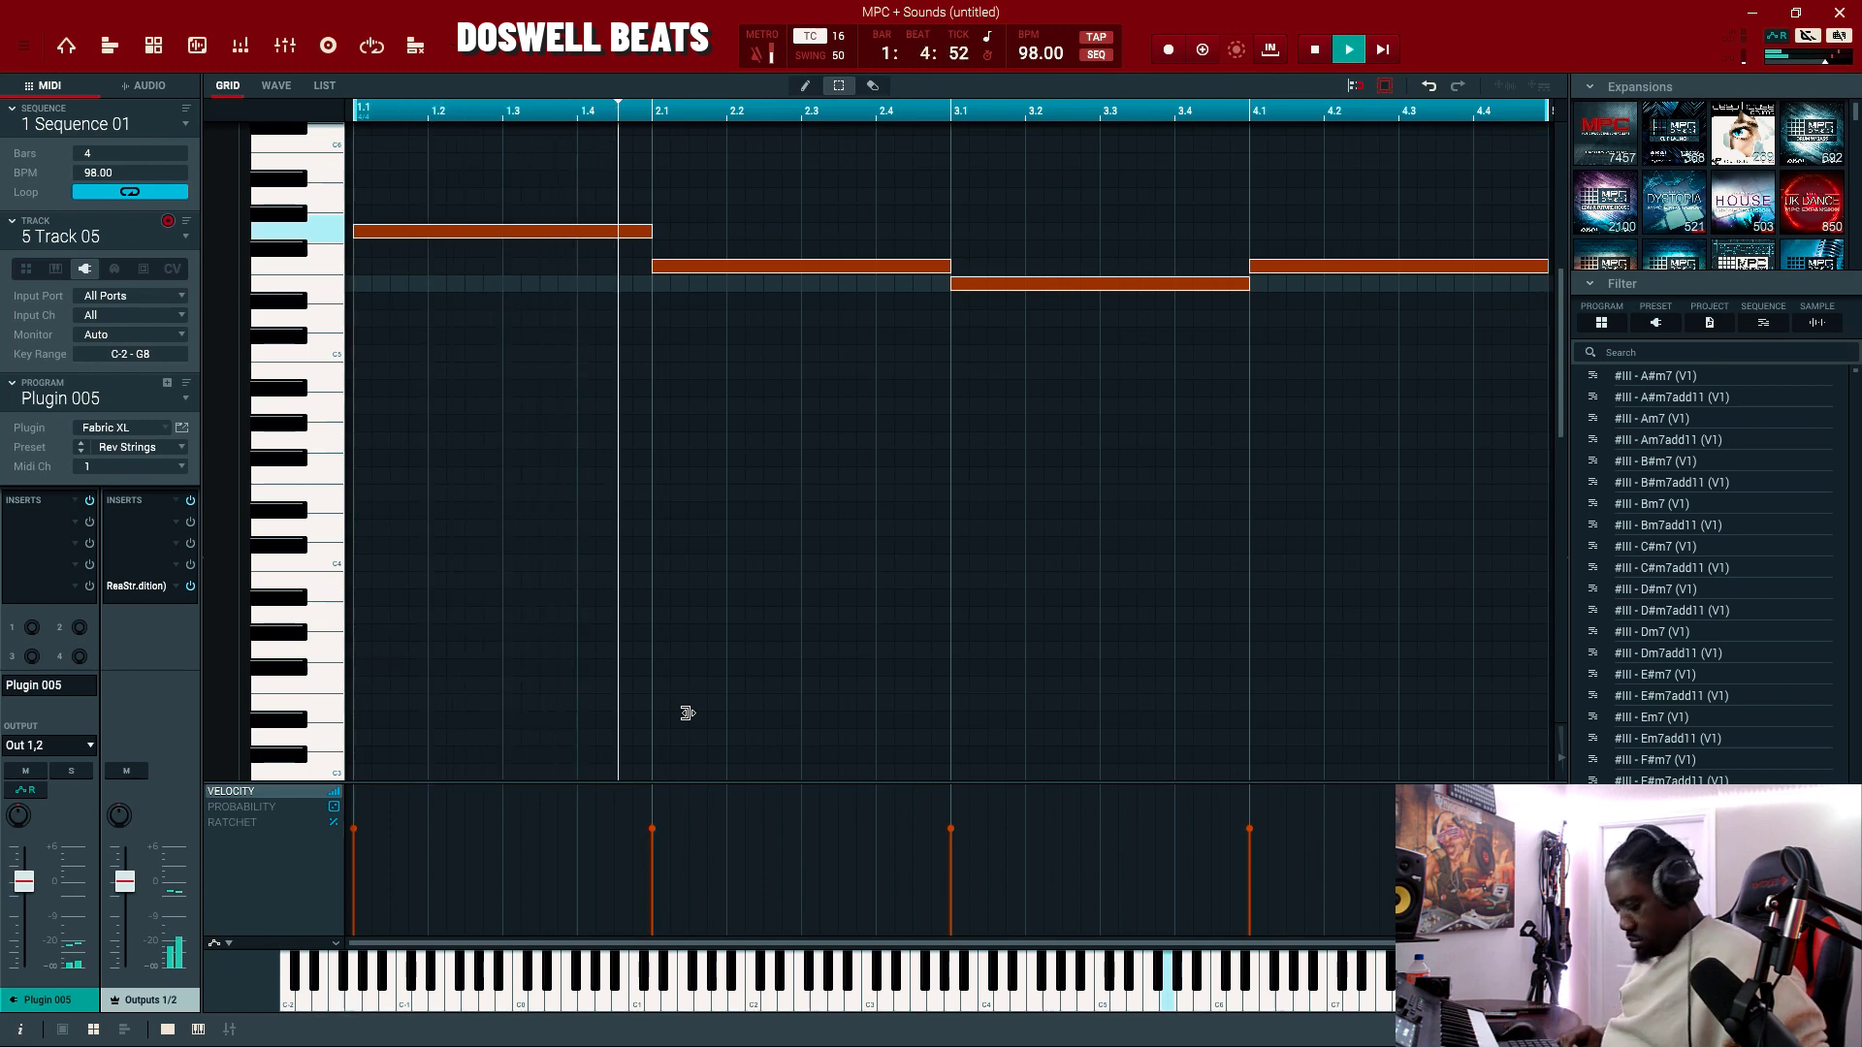
Try the four Track 05 notes two octaves lower, and change the Fabric XL preset to Retrograde
key(shift+Down)
key(shift+Down)
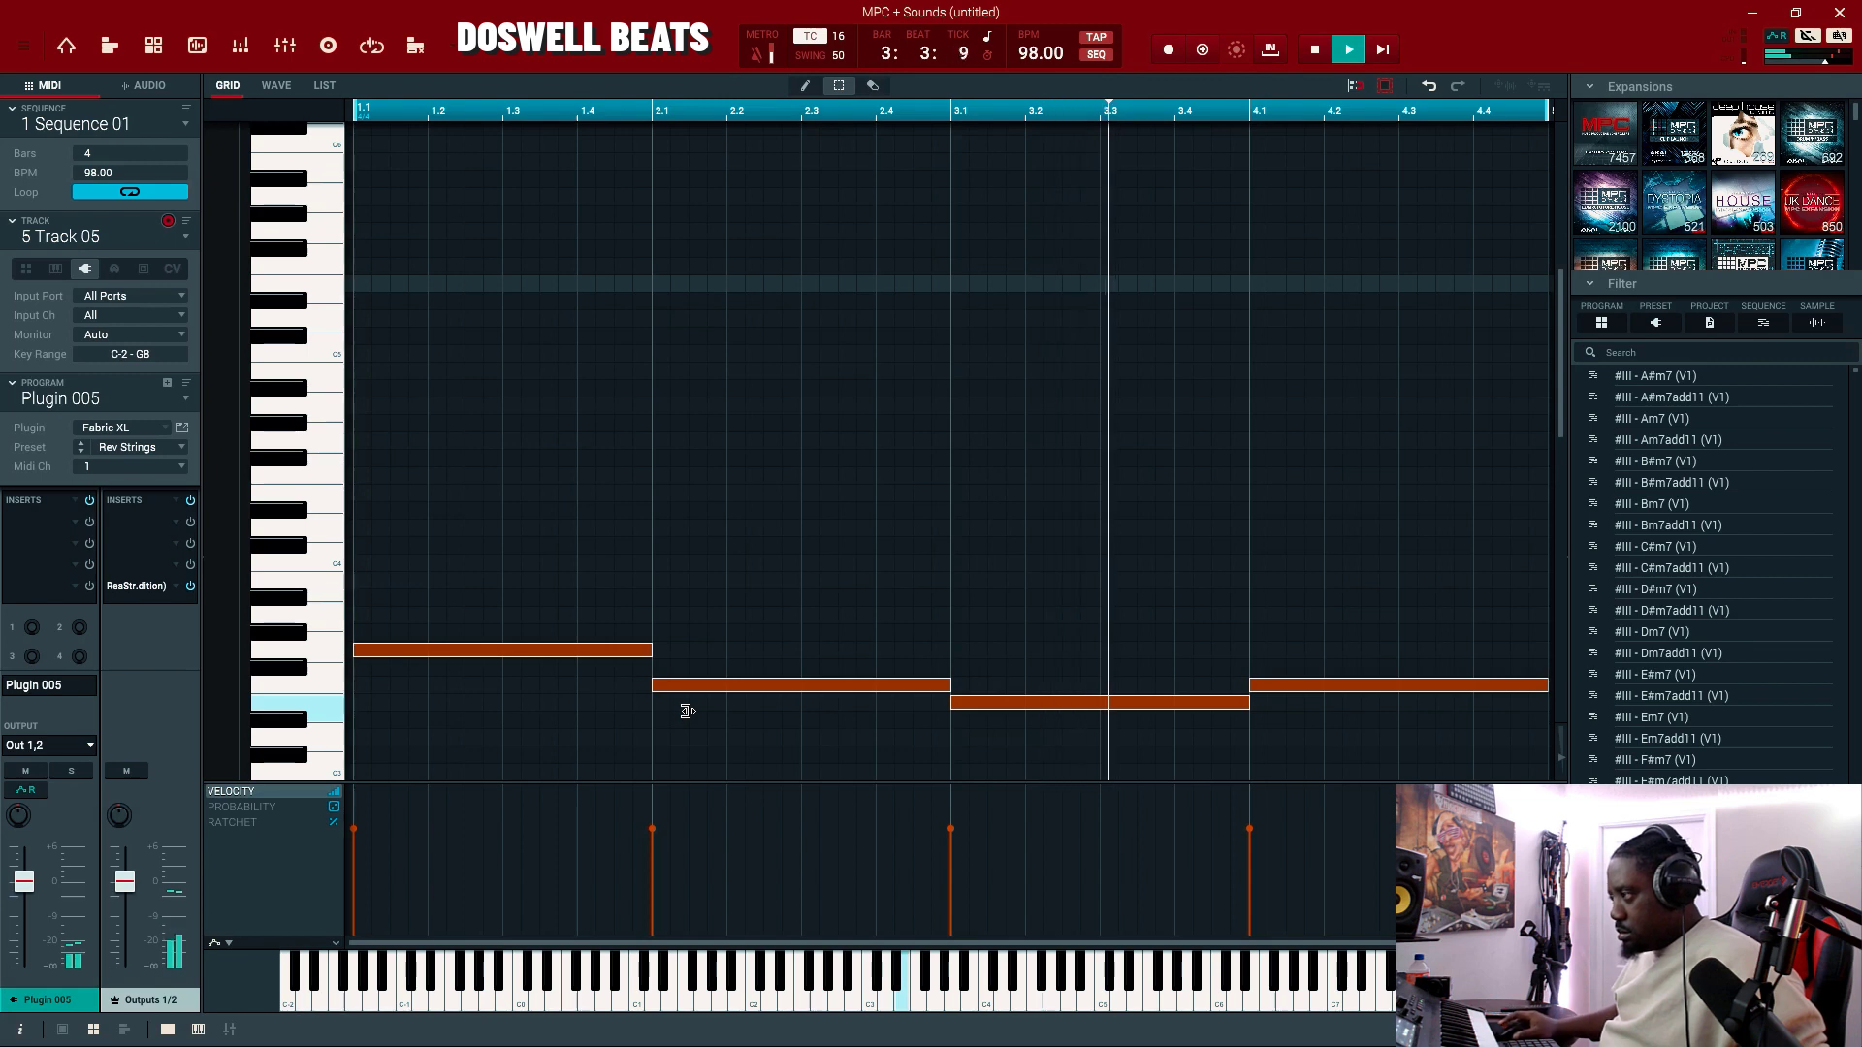
key(Down)
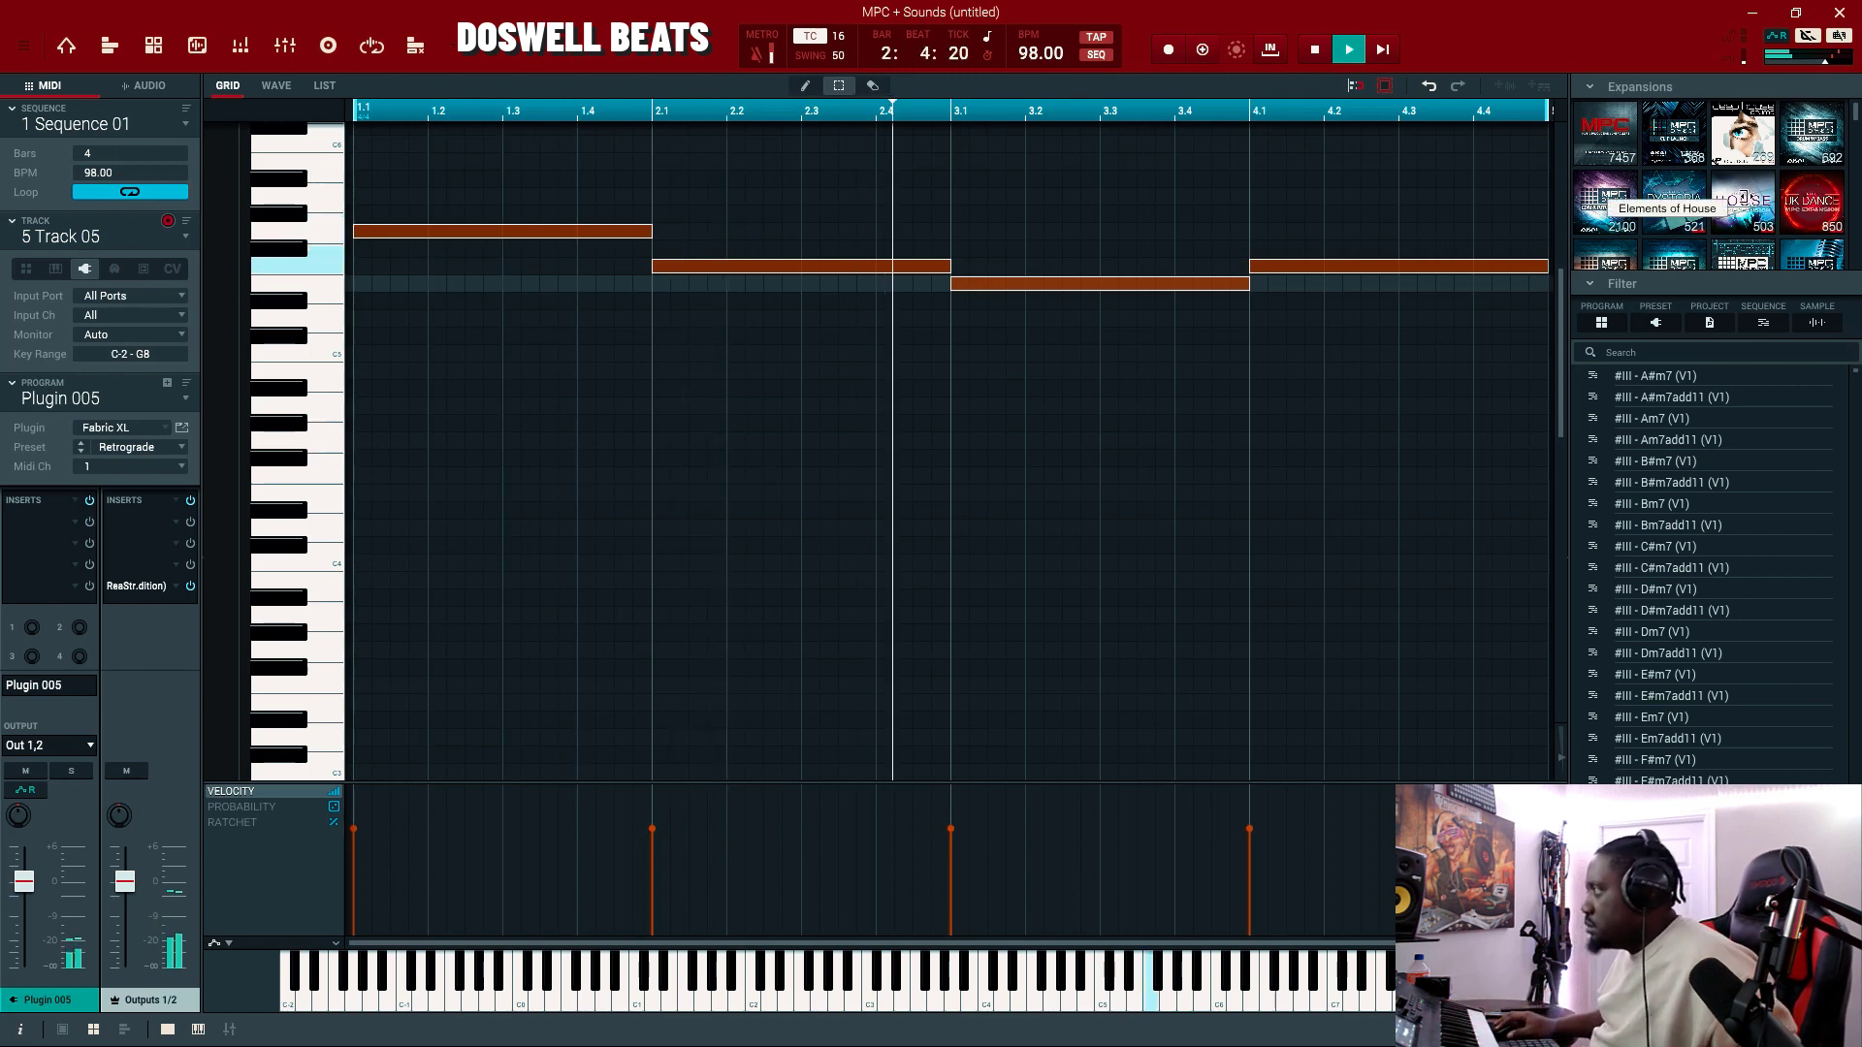
Choose the House expansion and filter its content to programs
click(1742, 201)
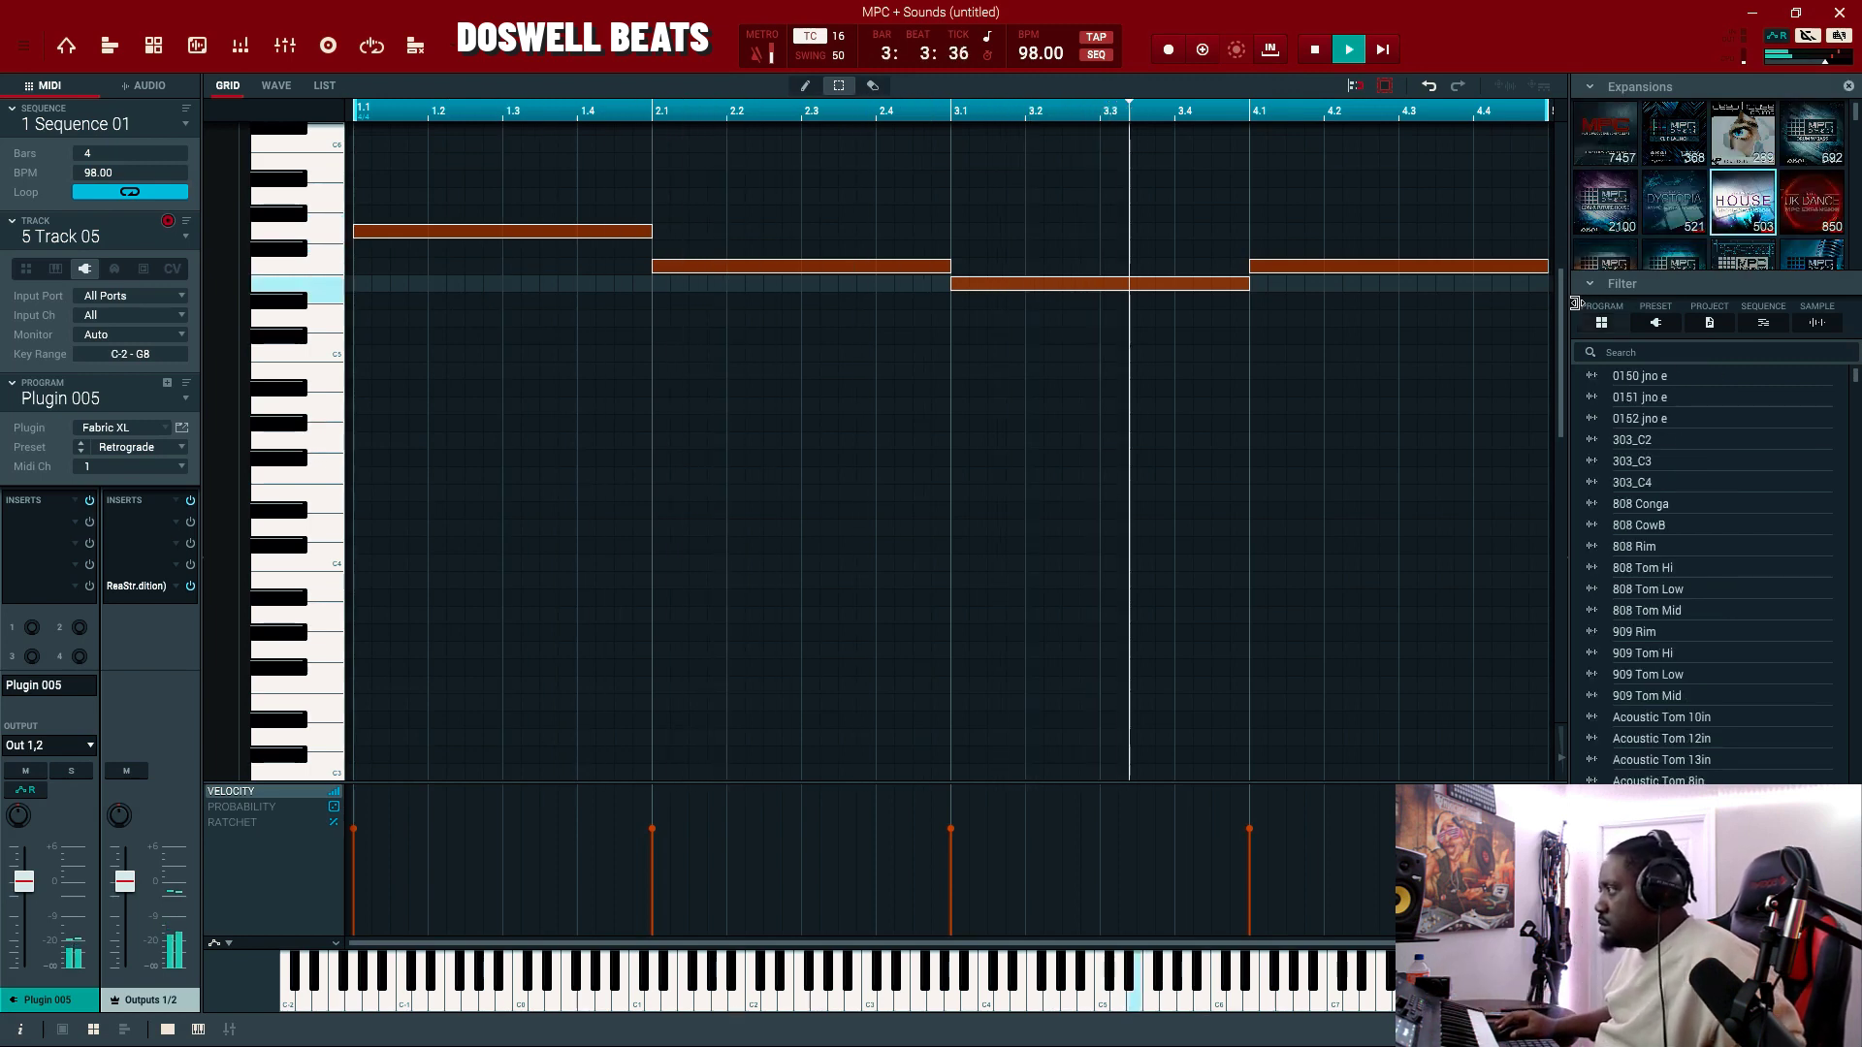
click(1601, 322)
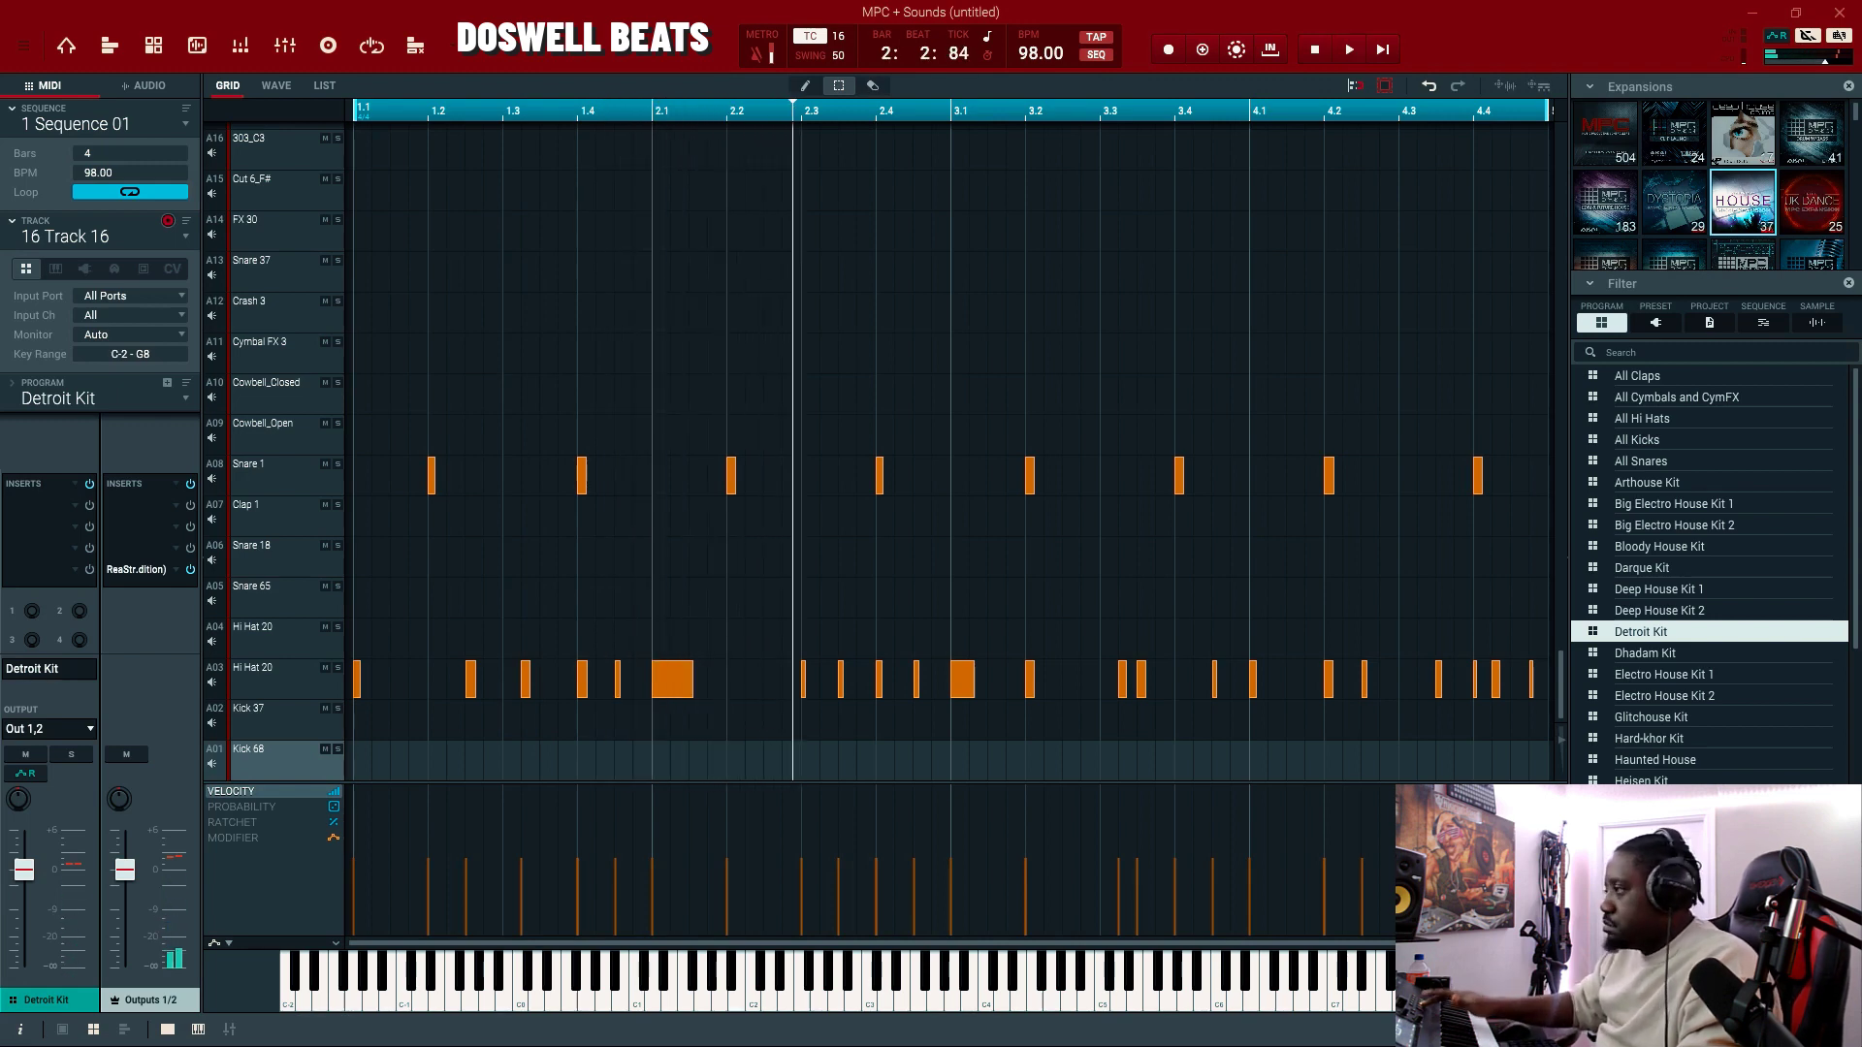
Play the drum loop and lengthen the Hi Hat 20 notes at 3:4:48 and 1:3:24 to about half a beat
key(space)
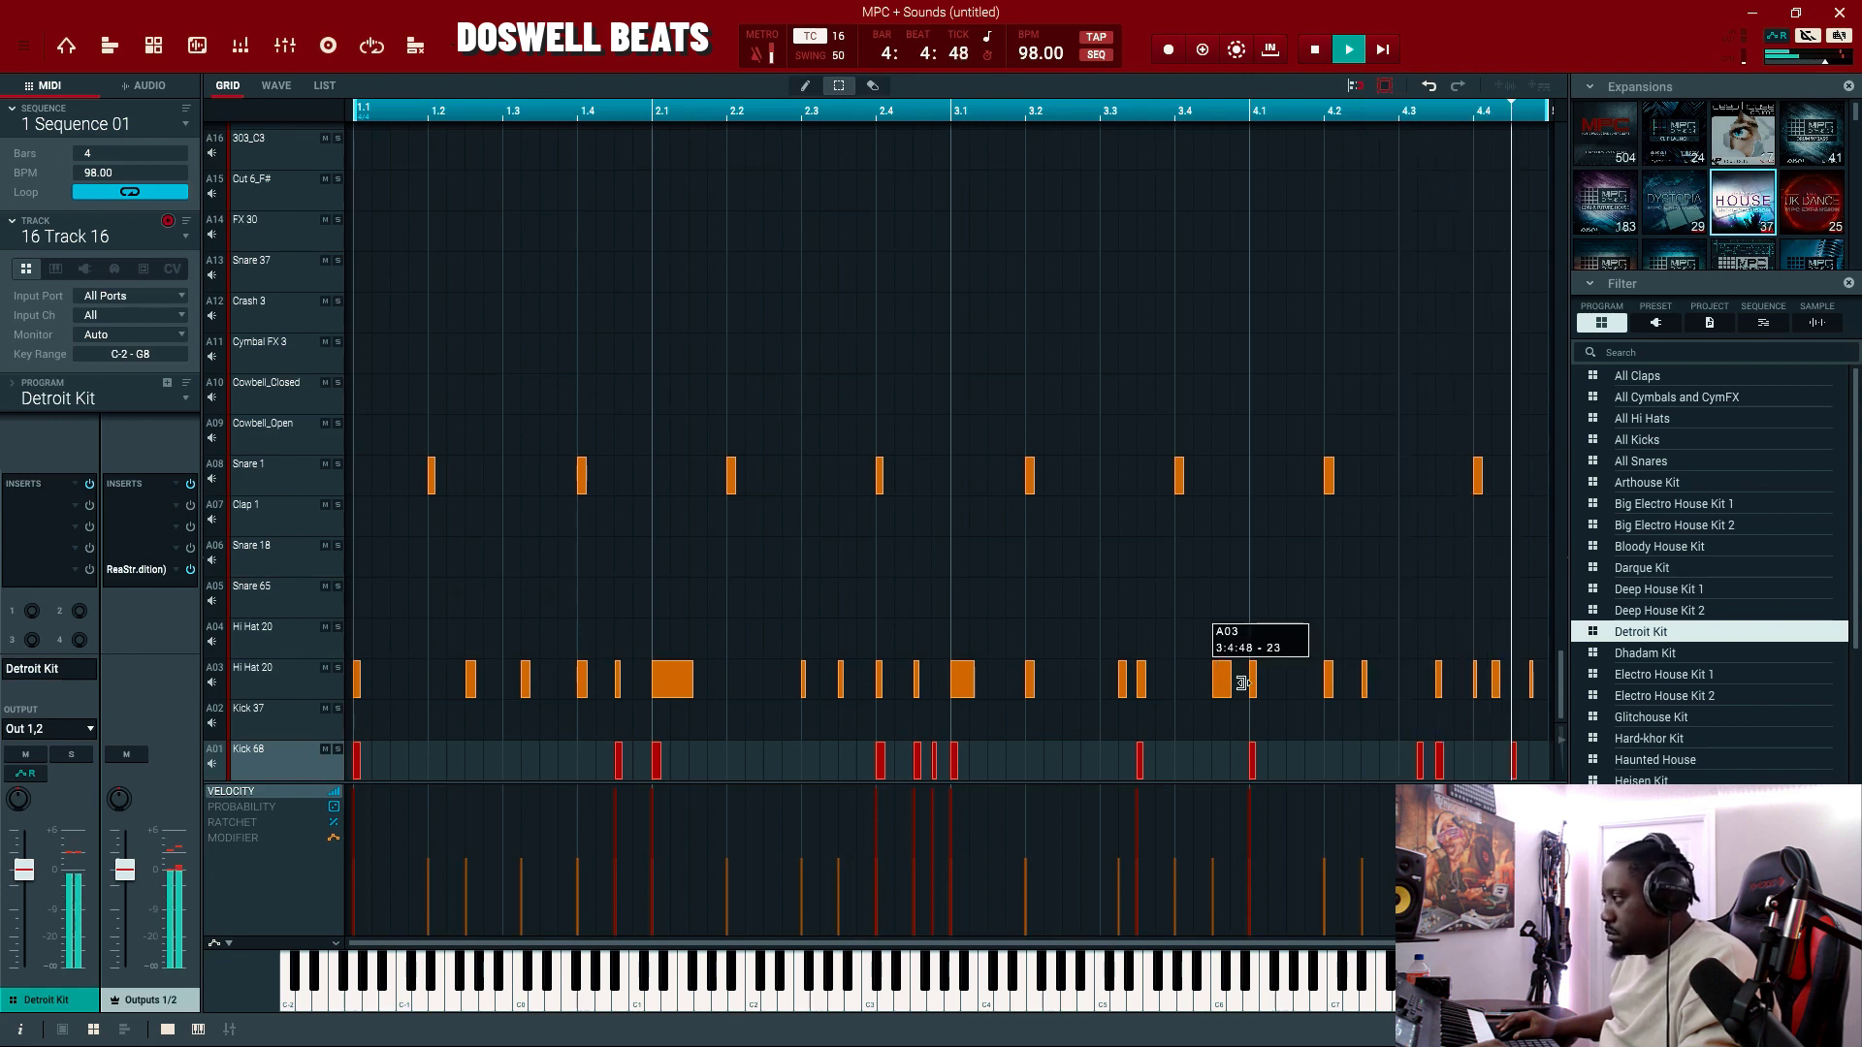
drag(1220, 679, 1257, 679)
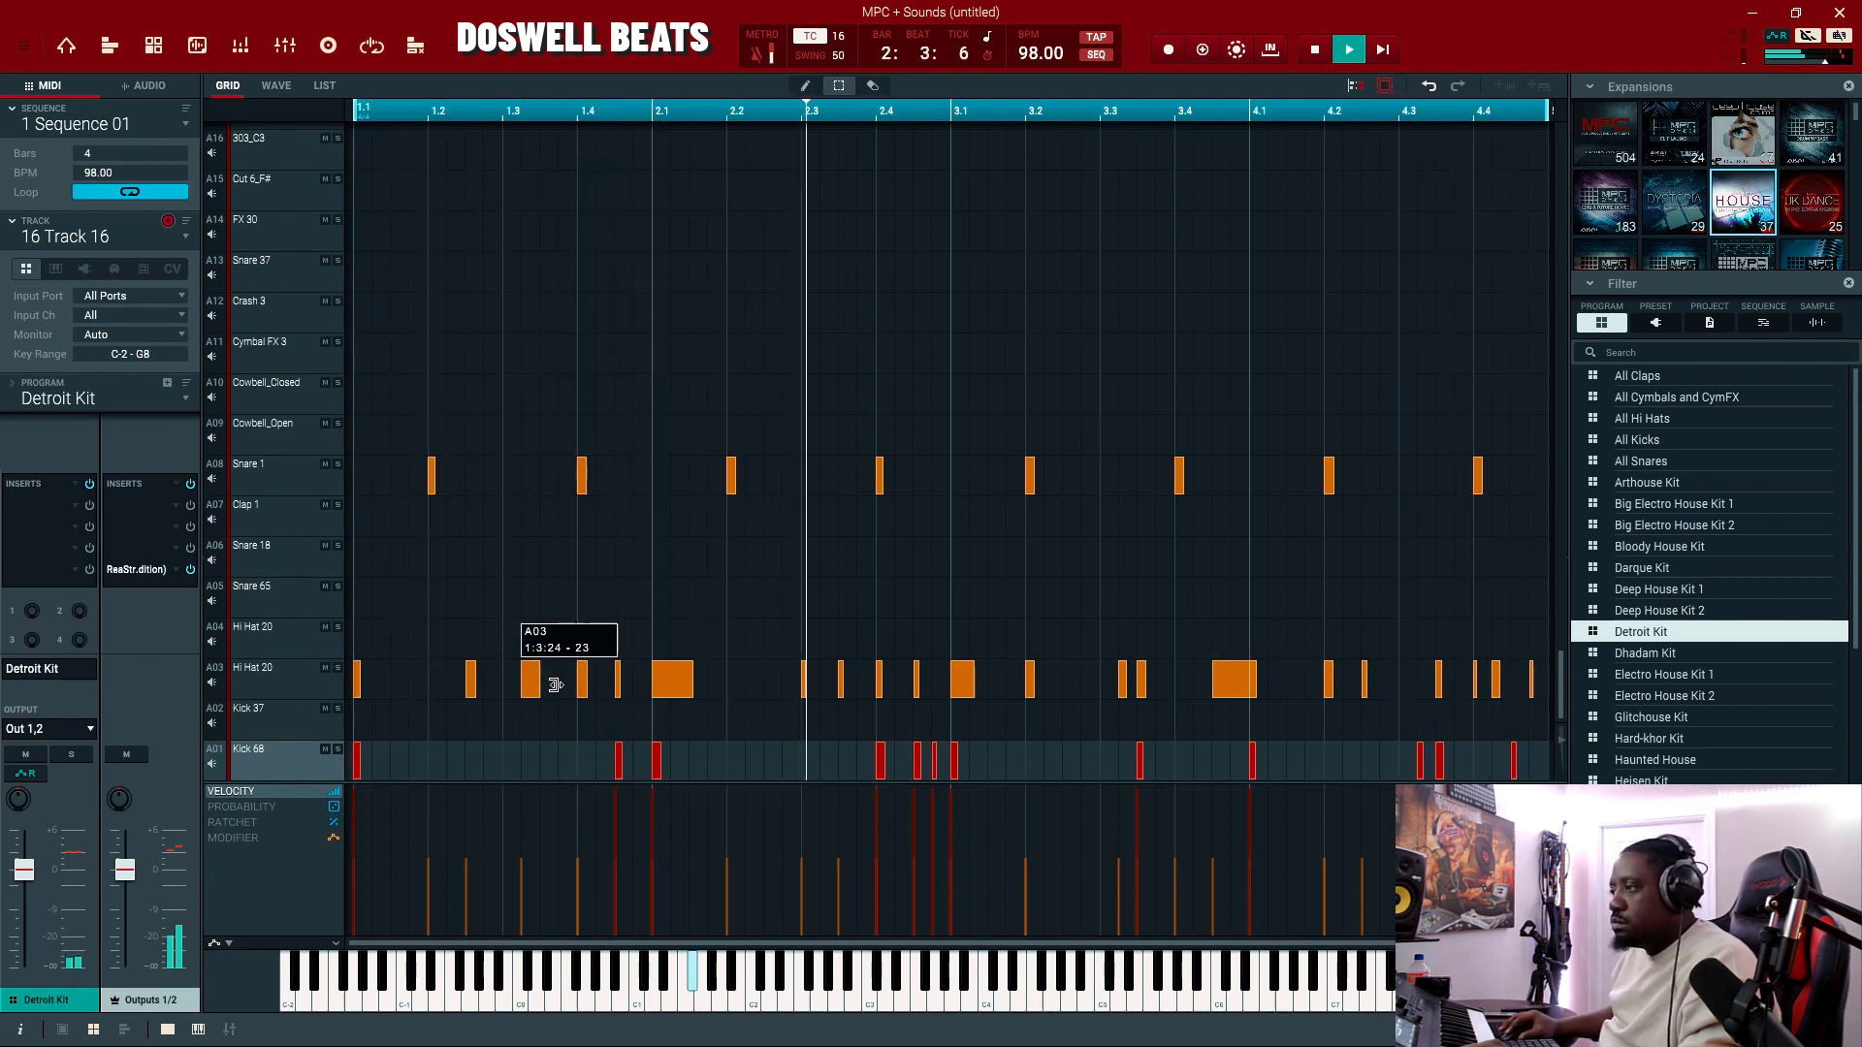
drag(534, 679, 560, 679)
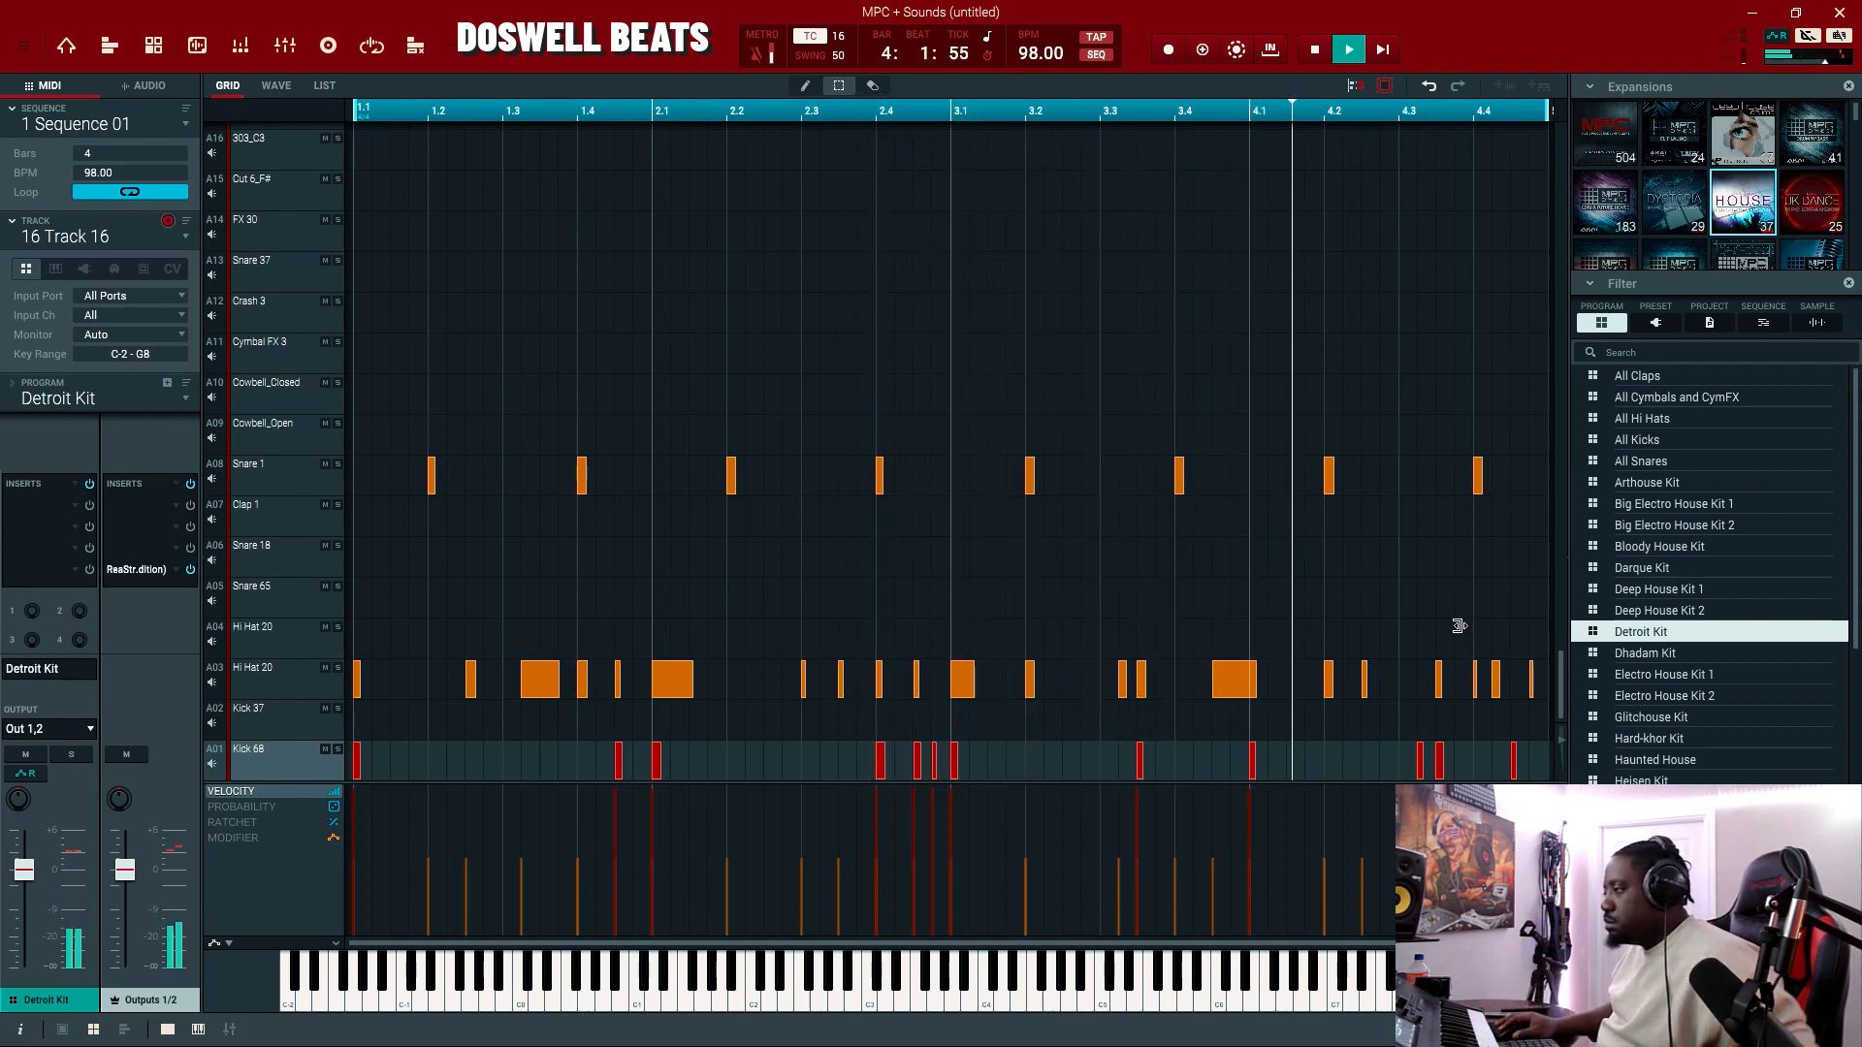
Split the lengthened Hi Hat 20 notes at 3:4:48 and 1:3:24 into four equal hits each
click(1232, 679)
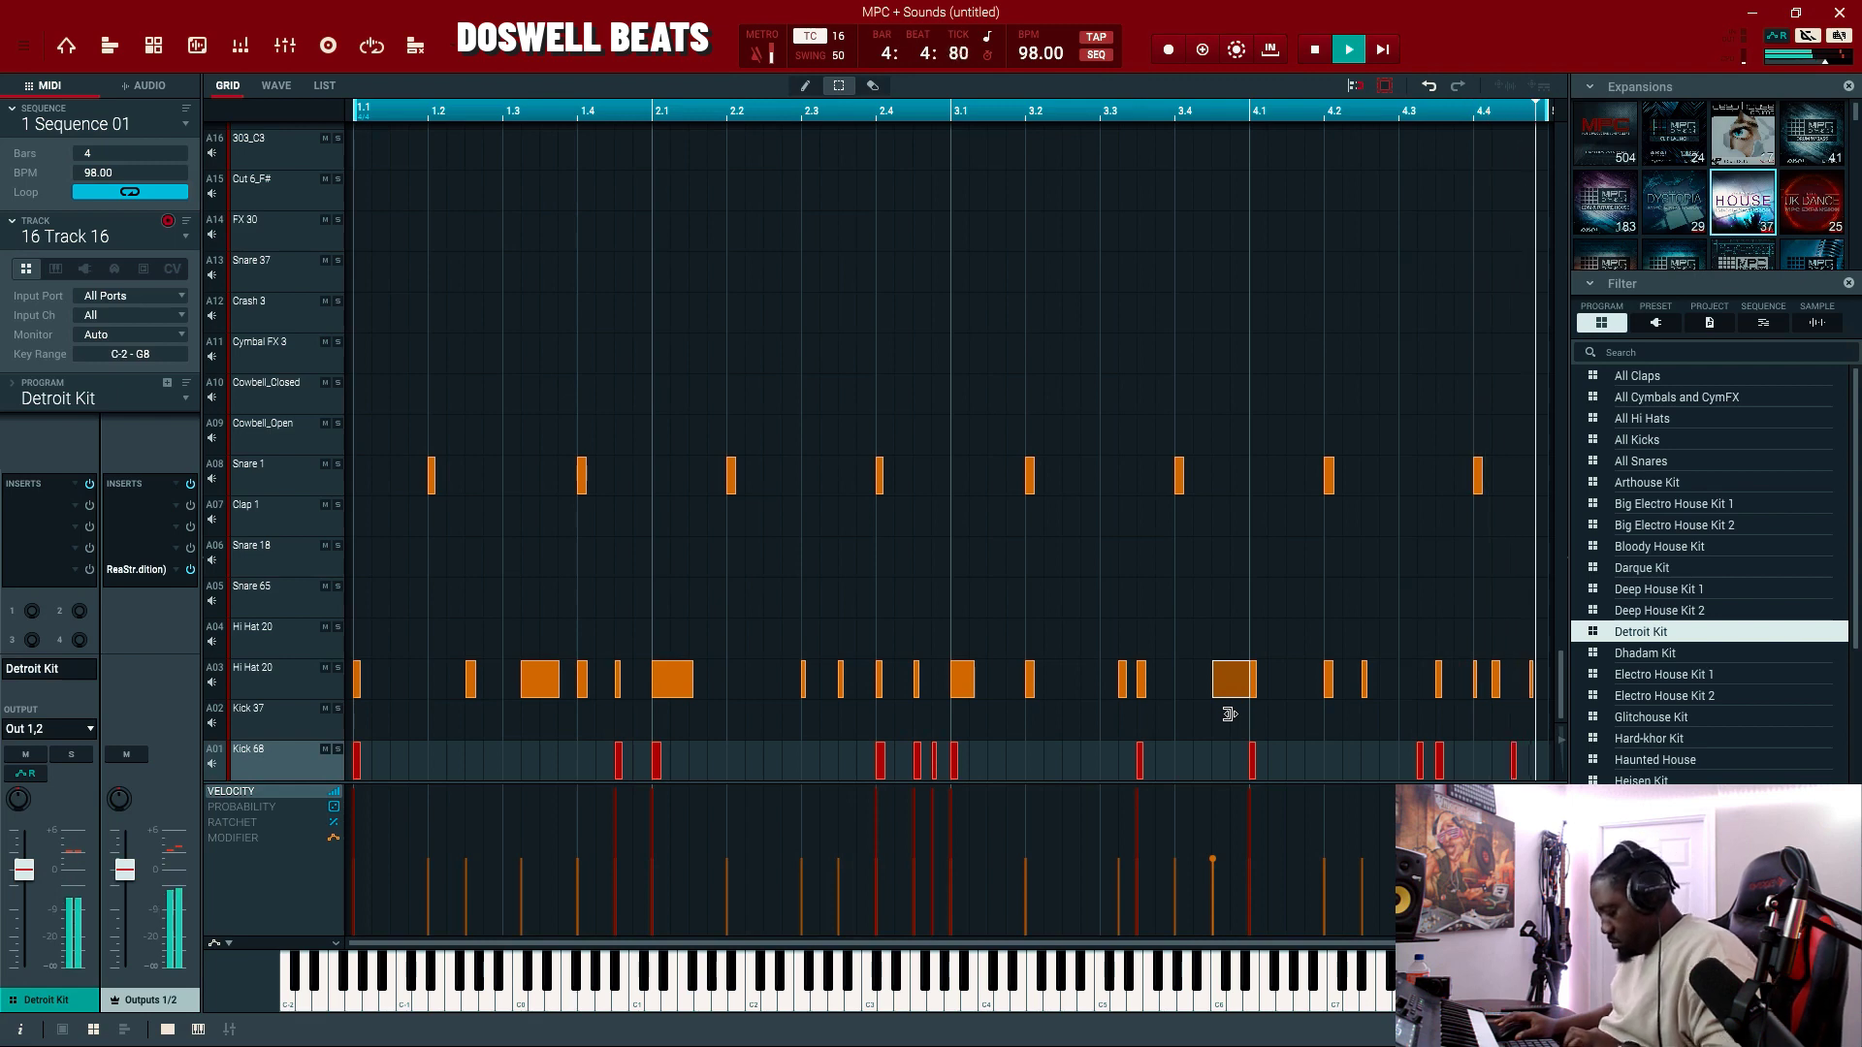
key(4)
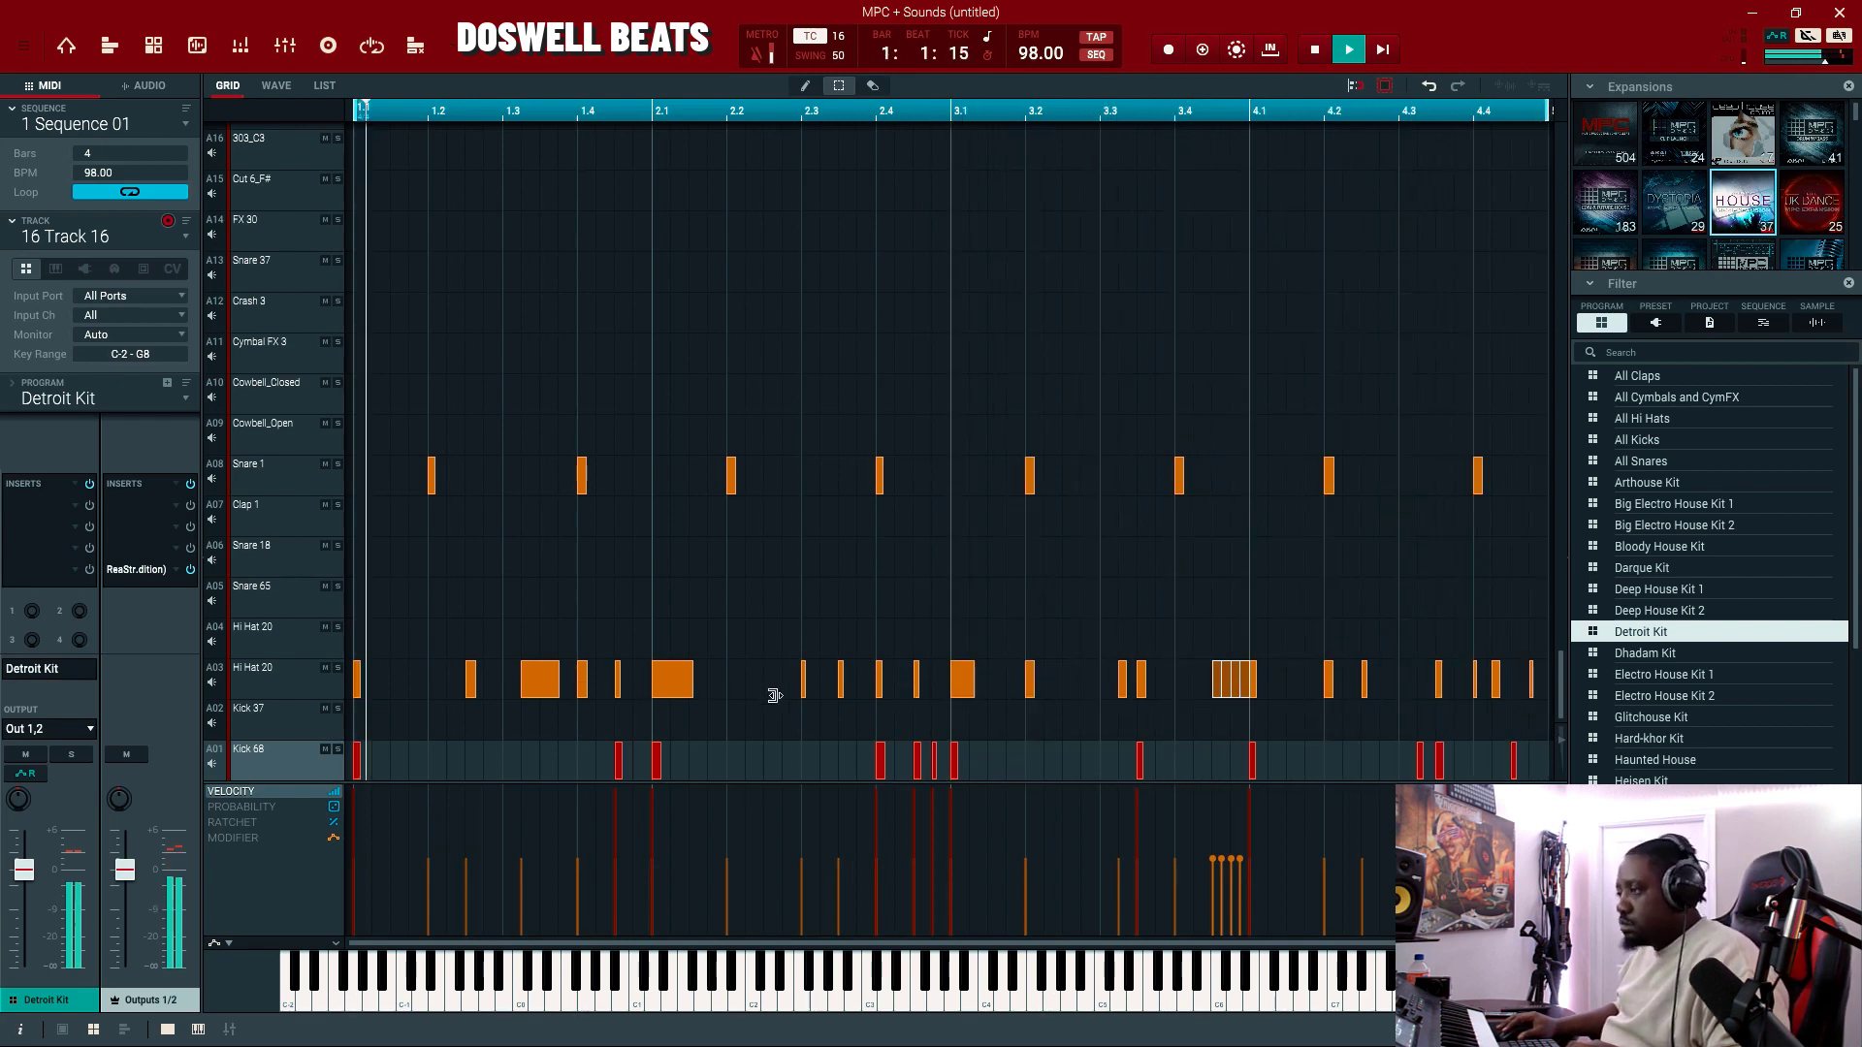
click(540, 679)
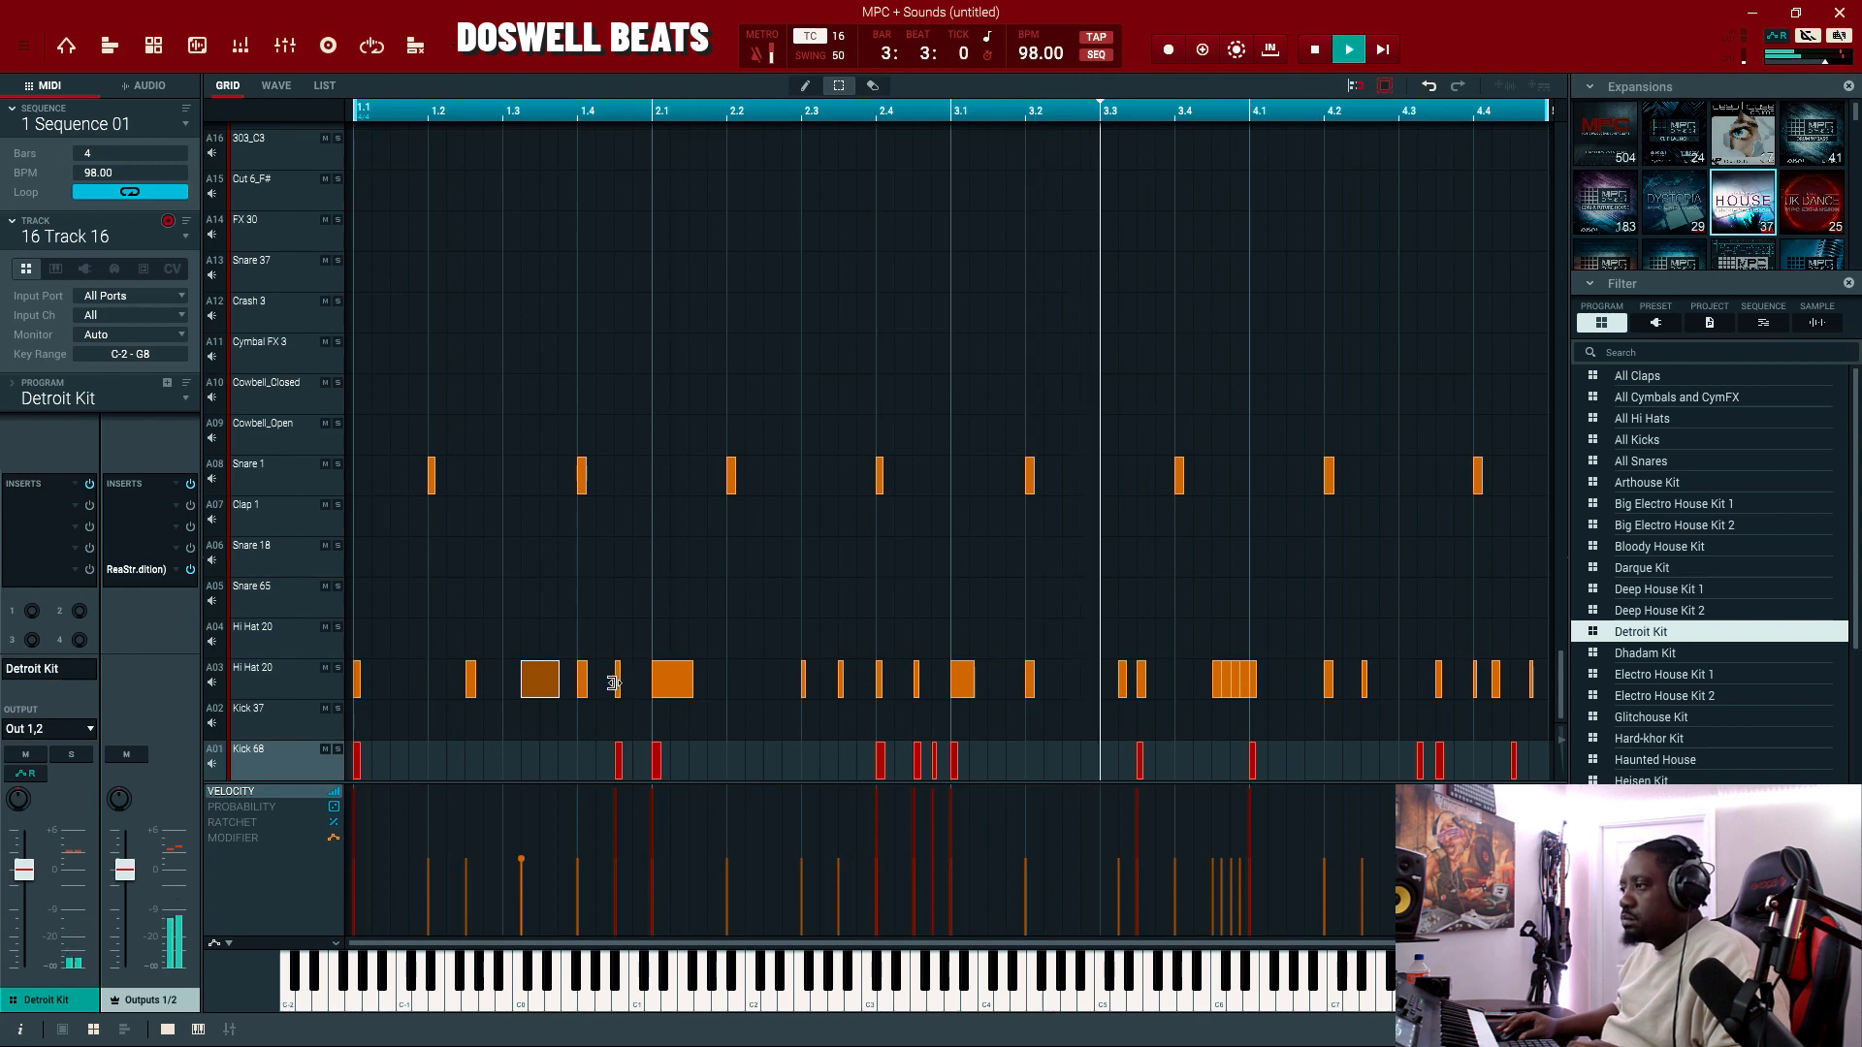
key(e)
key(ctrl+e)
key(ctrl+e)
key(ctrl+e)
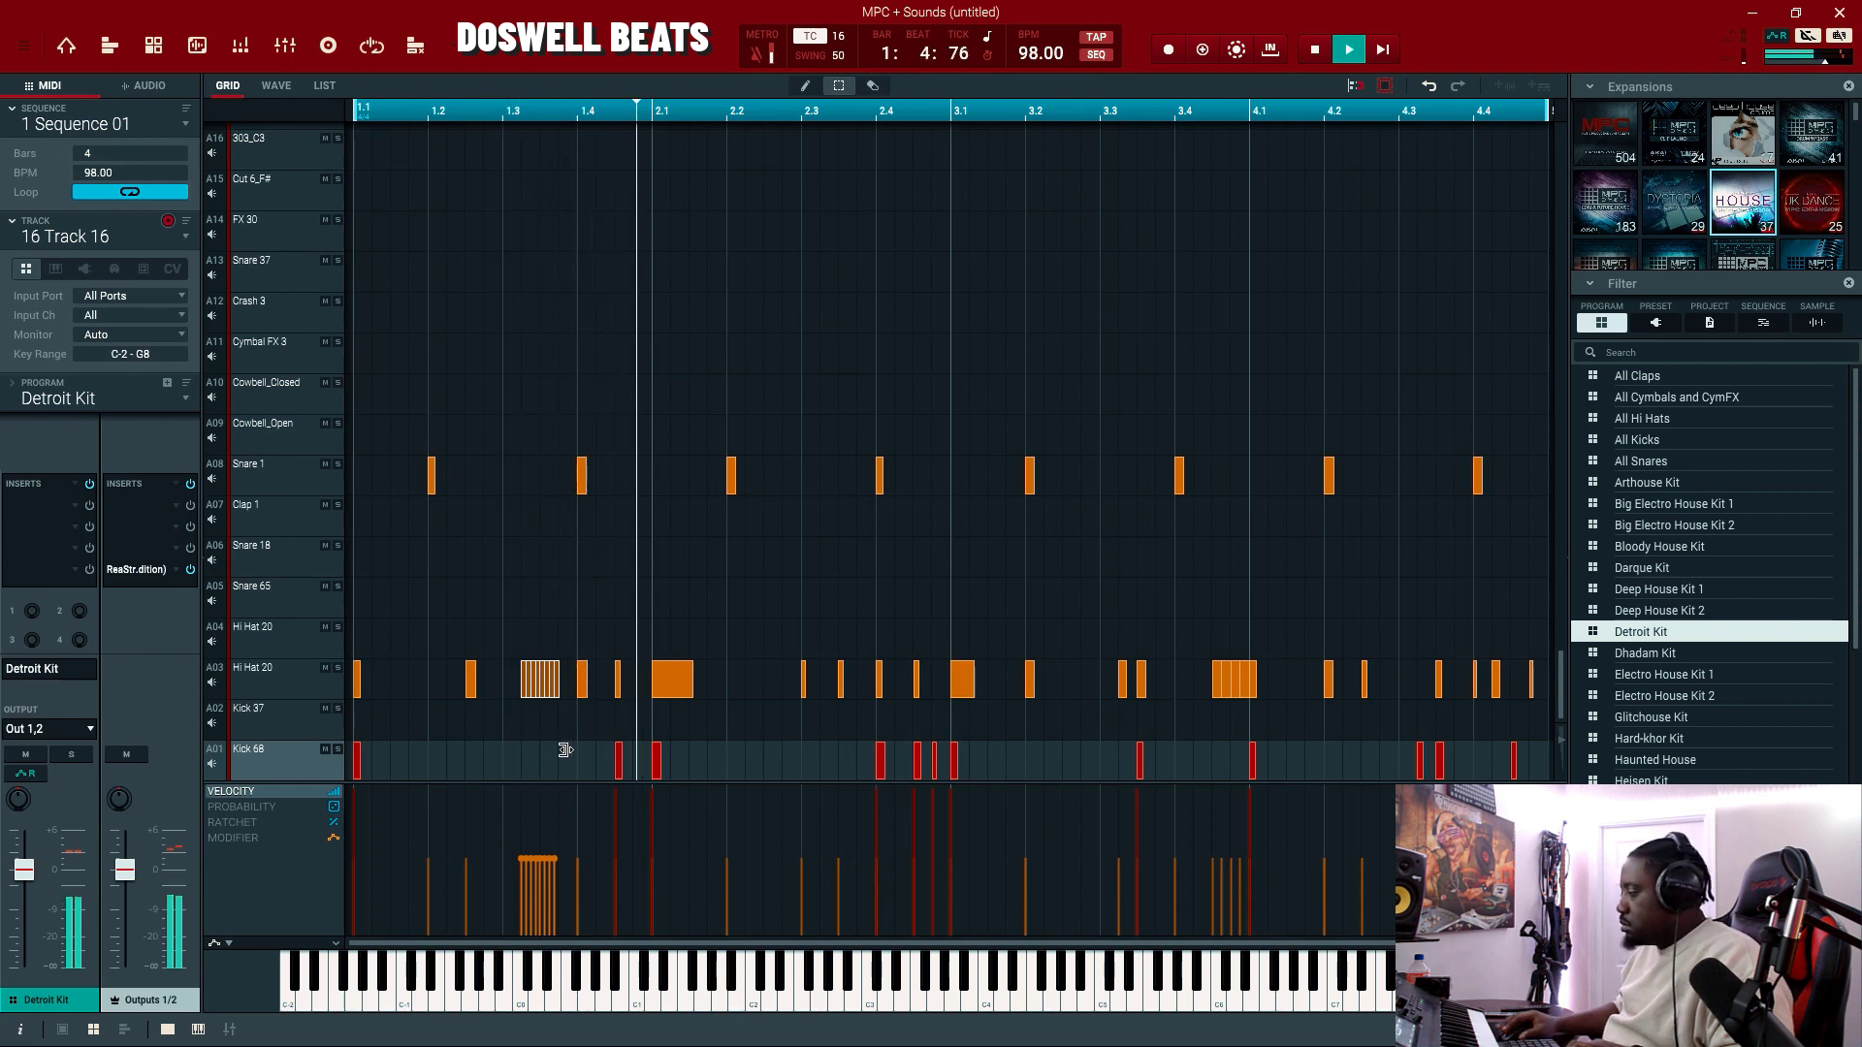
key(ctrl+z)
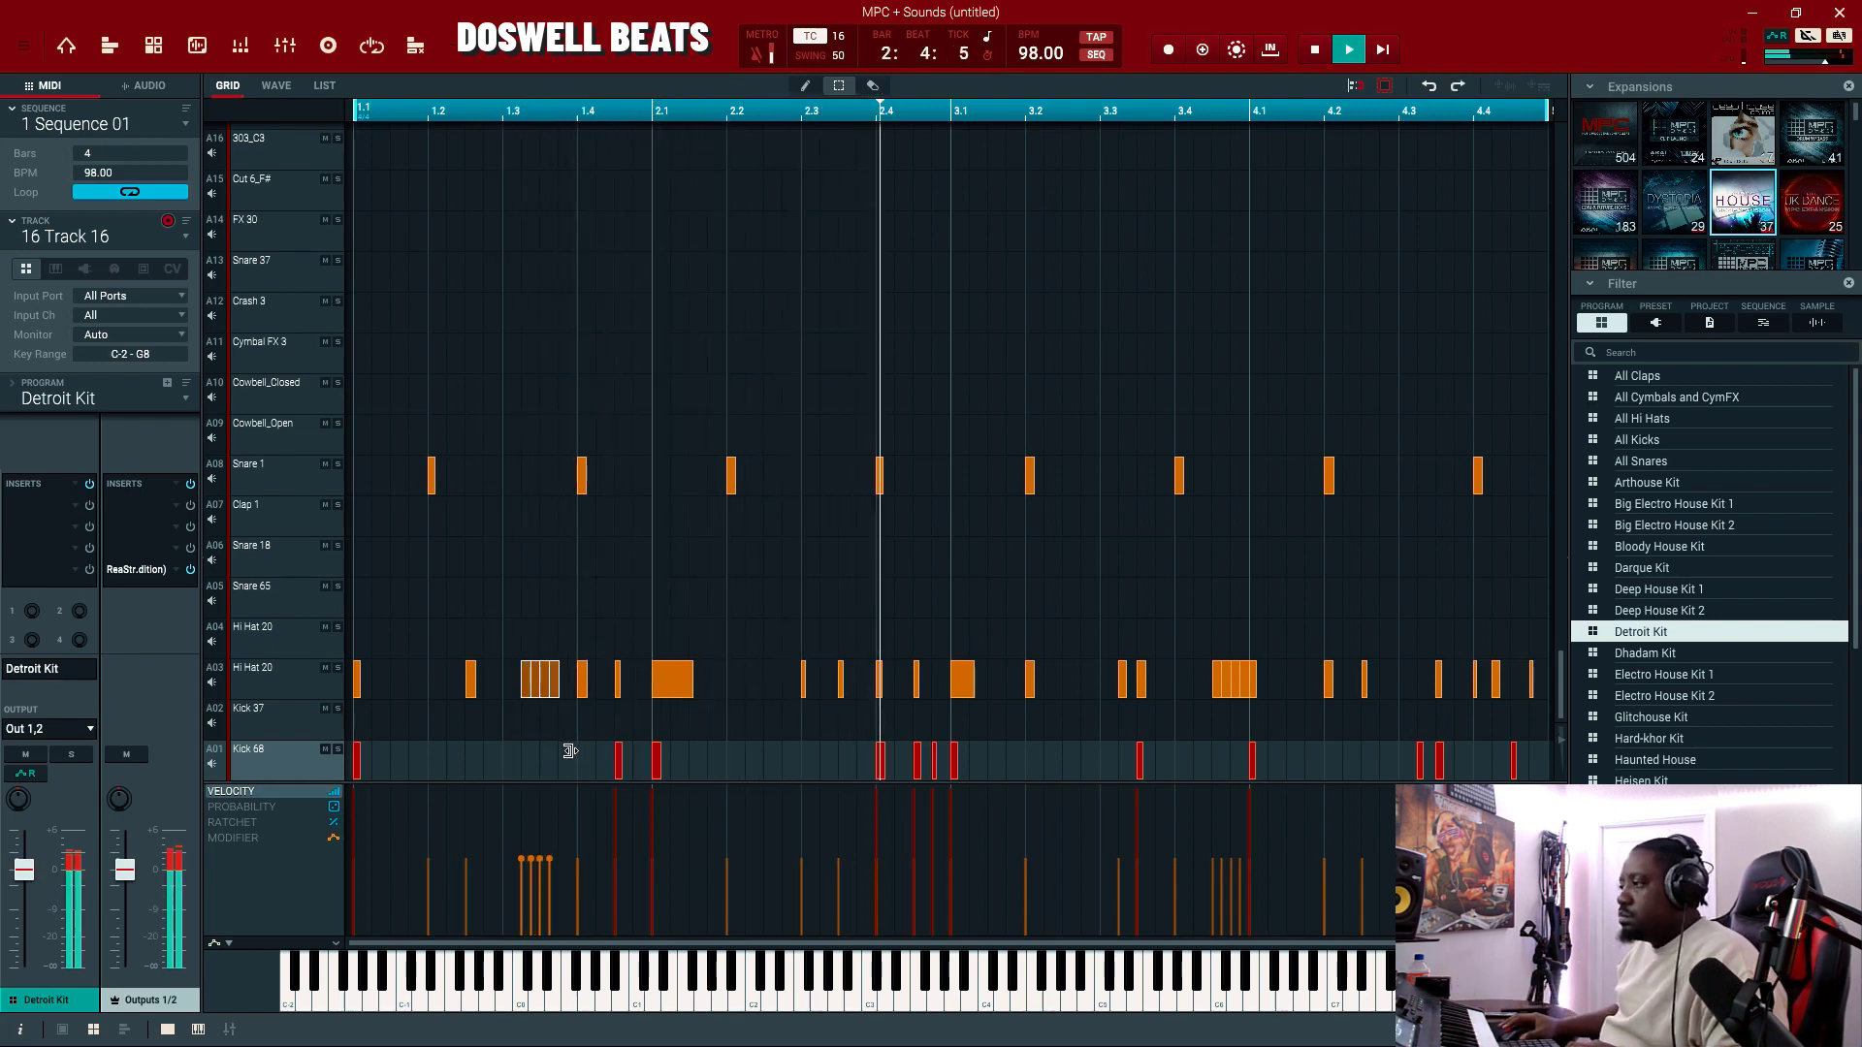
click(917, 685)
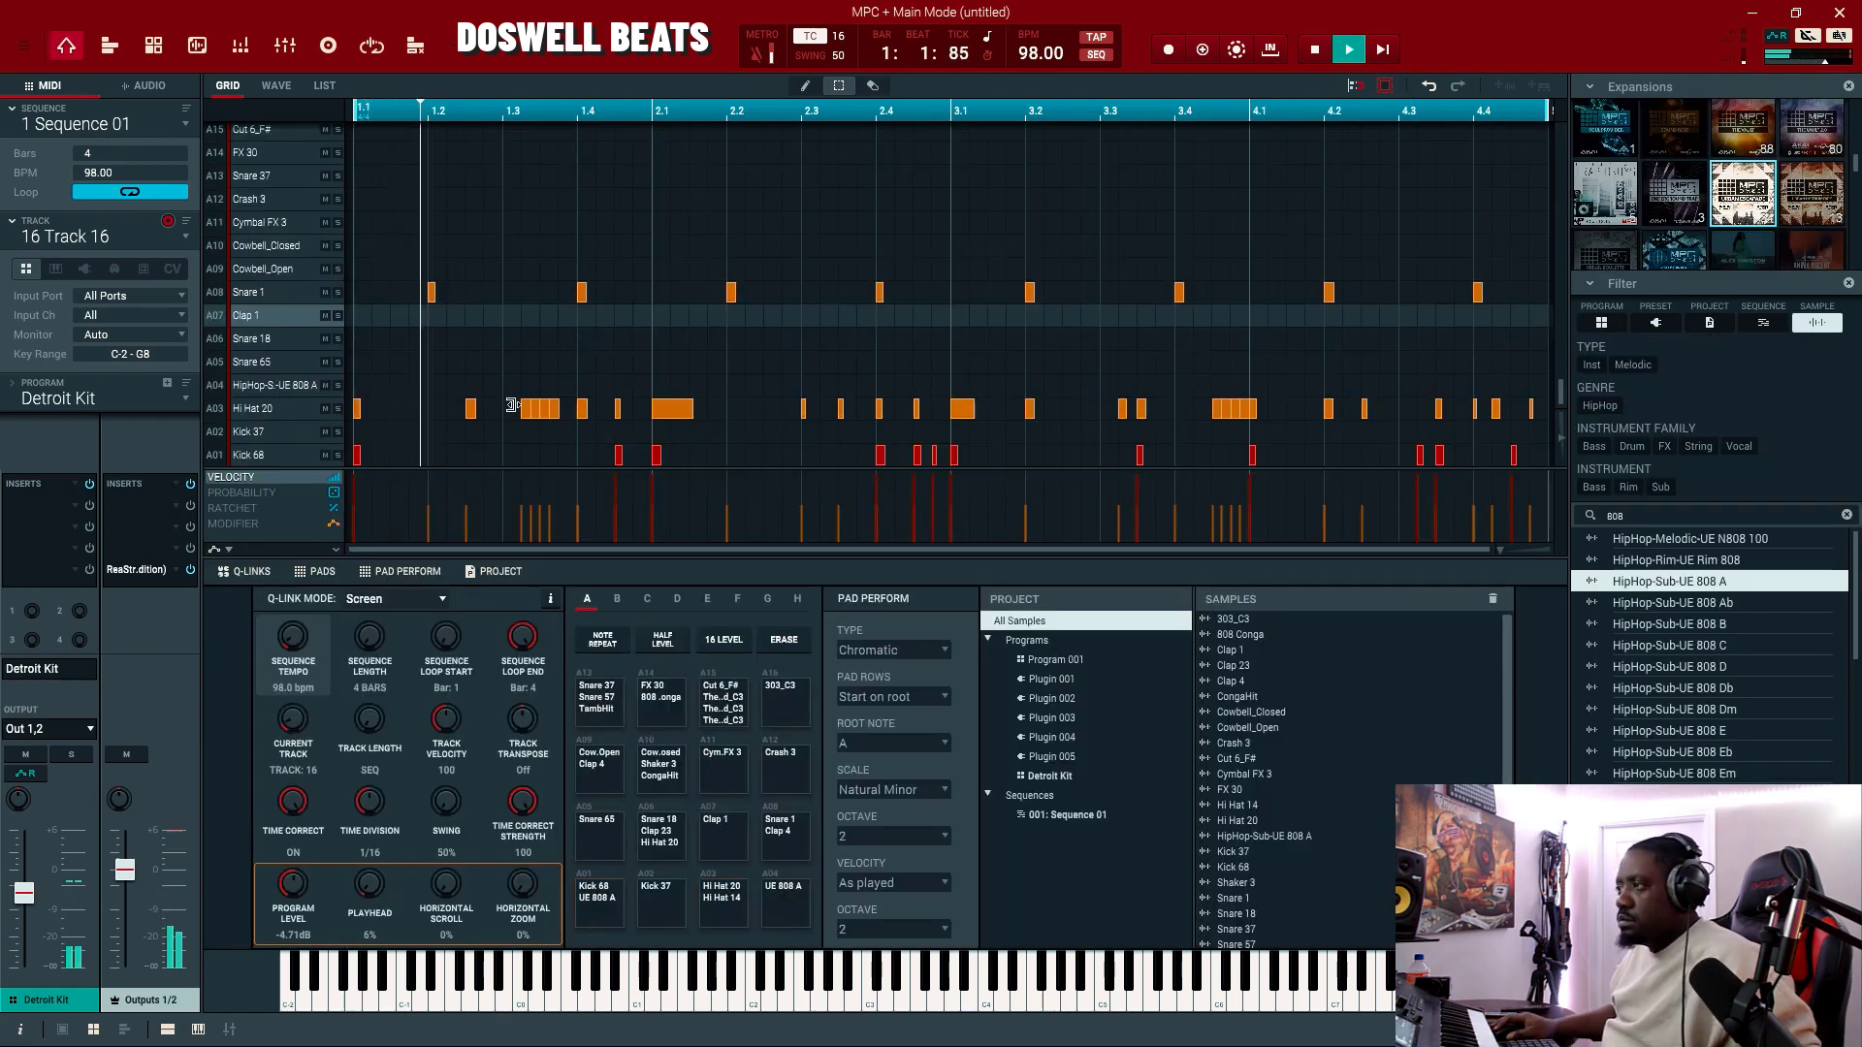
Show the probability of the drum events and lower it for all Hi Hat 20 notes
click(310, 494)
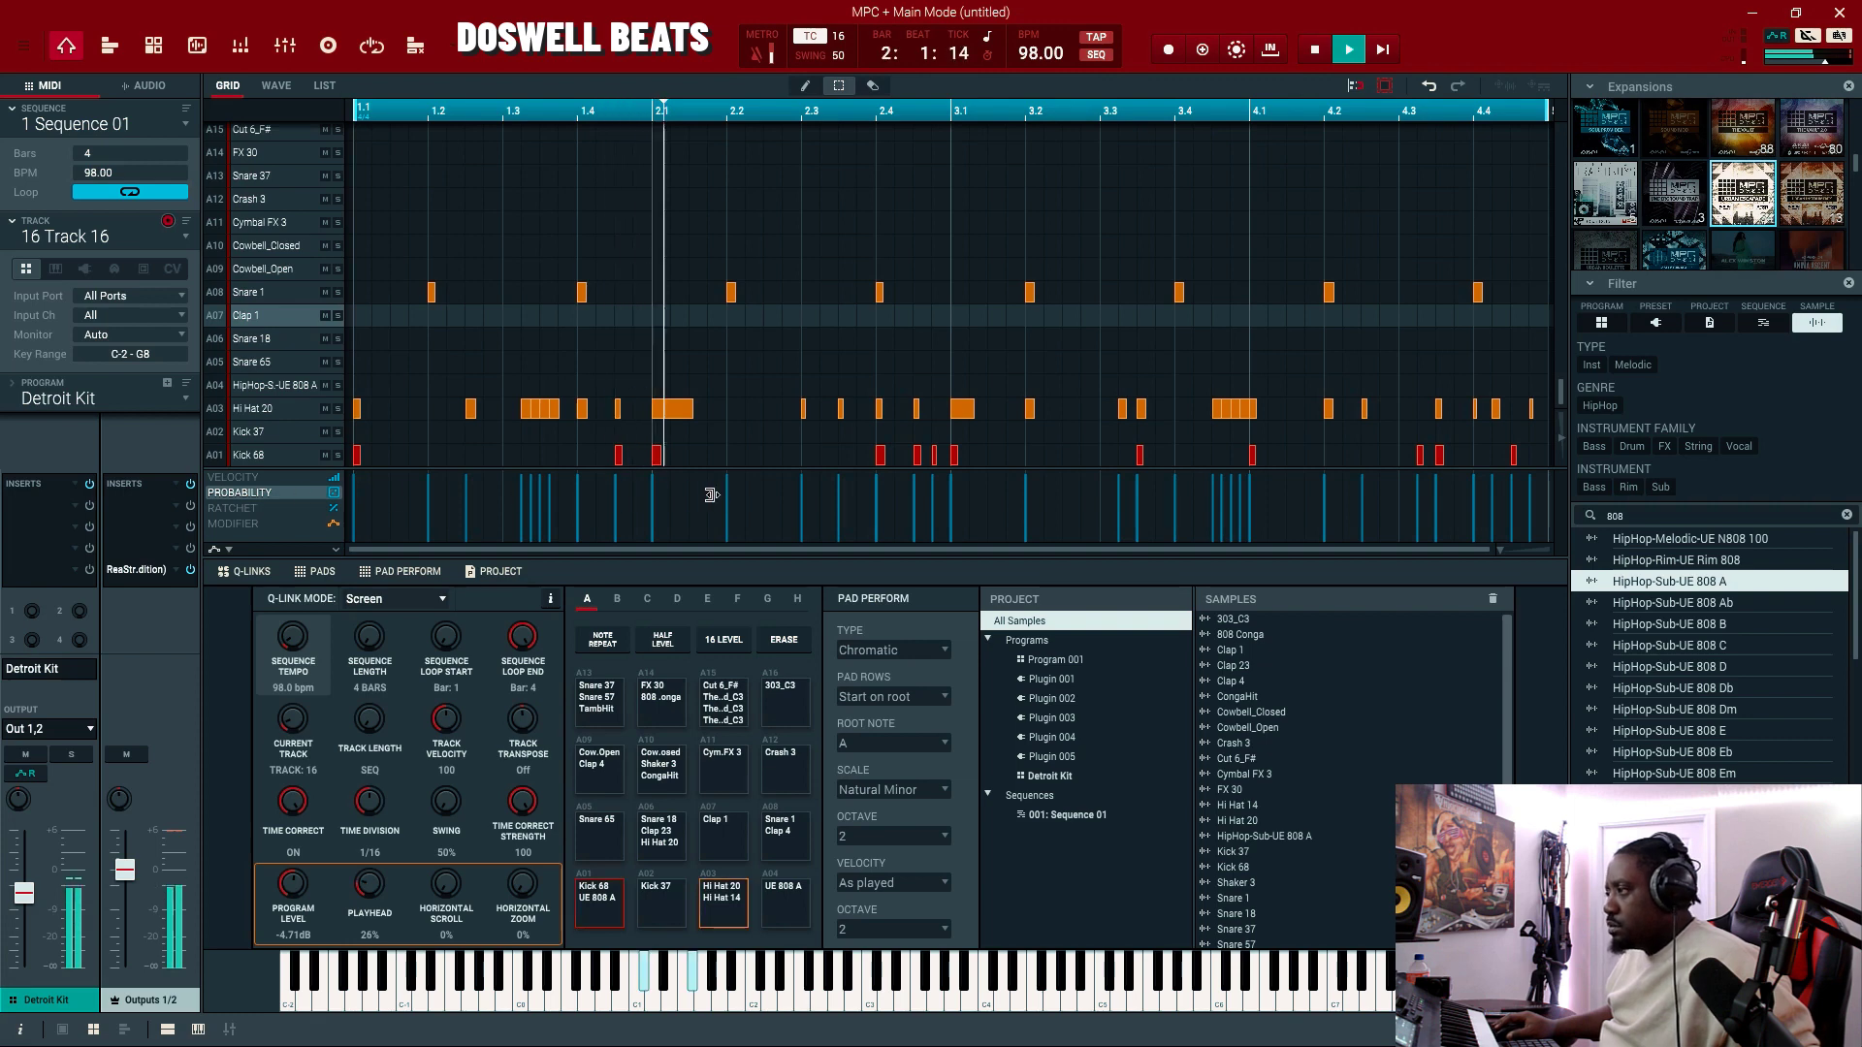
drag(460, 503, 1561, 432)
click(299, 410)
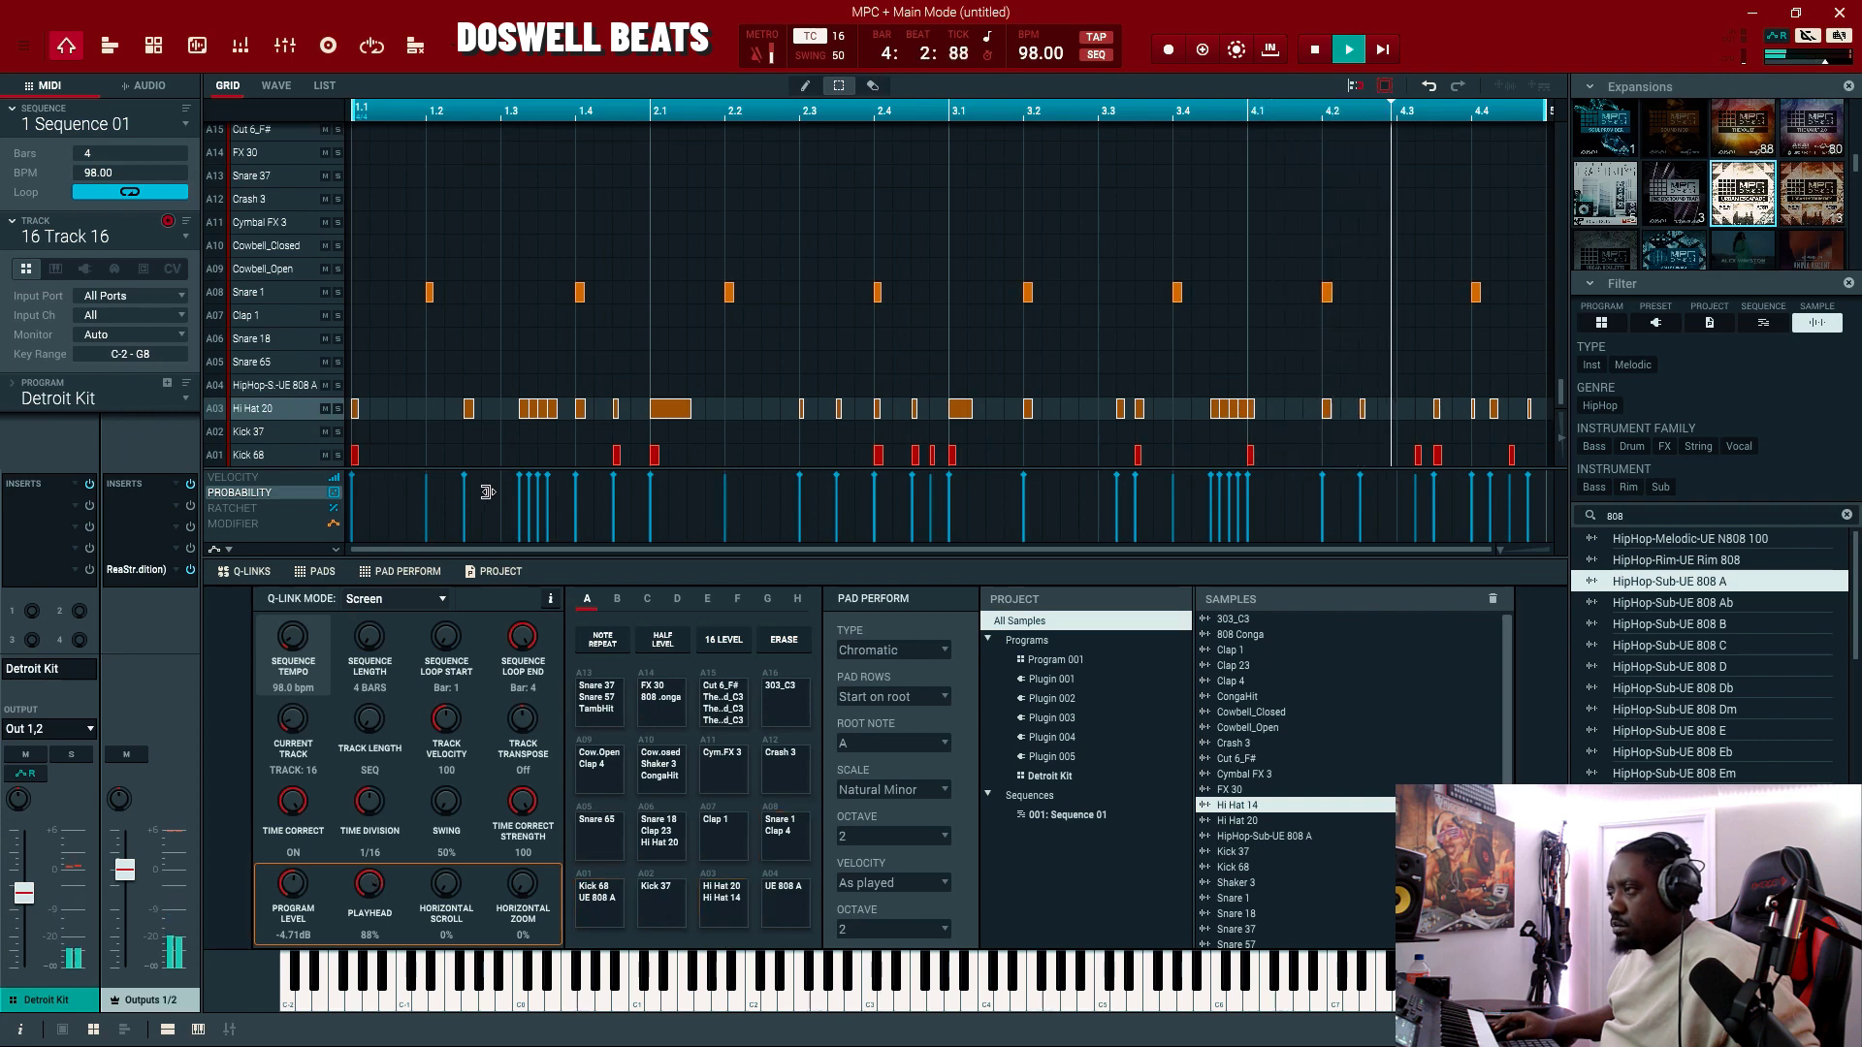
drag(469, 479, 469, 503)
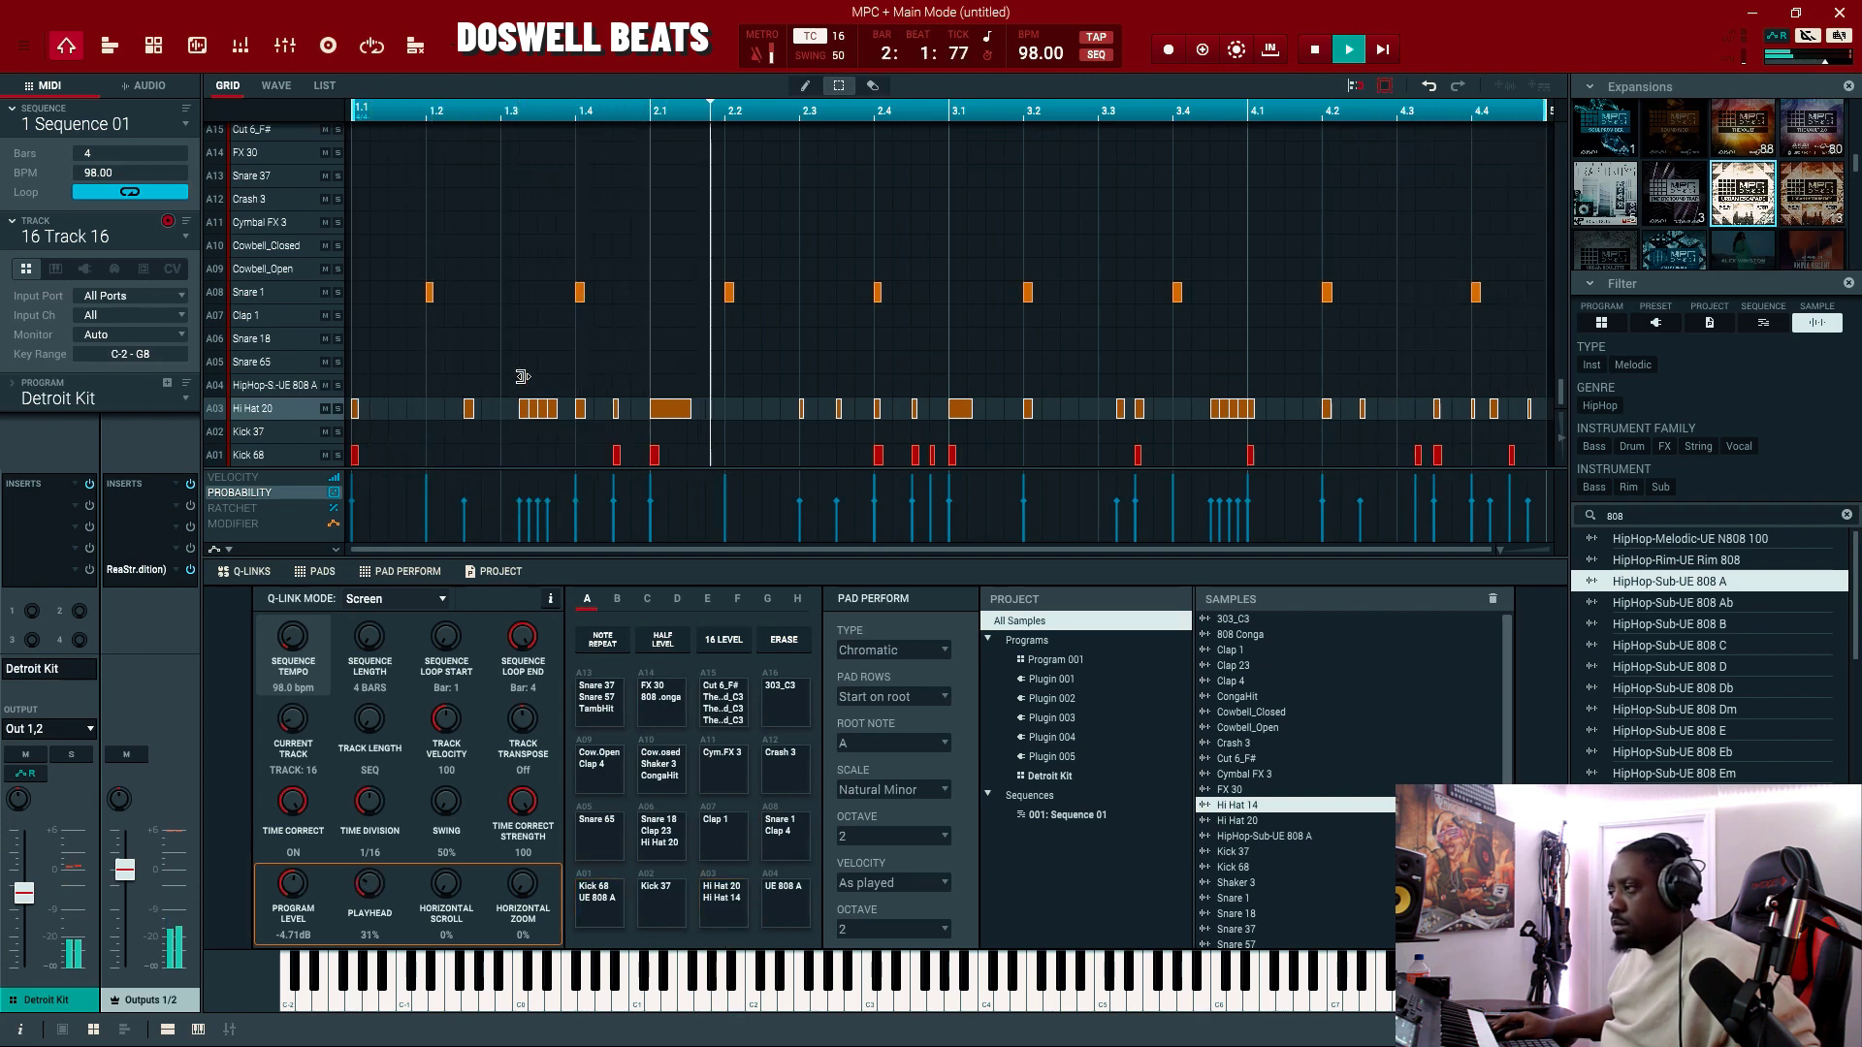
Raise the probability of both four-hit Hi Hat 20 rolls back to the maximum
drag(514, 378, 562, 423)
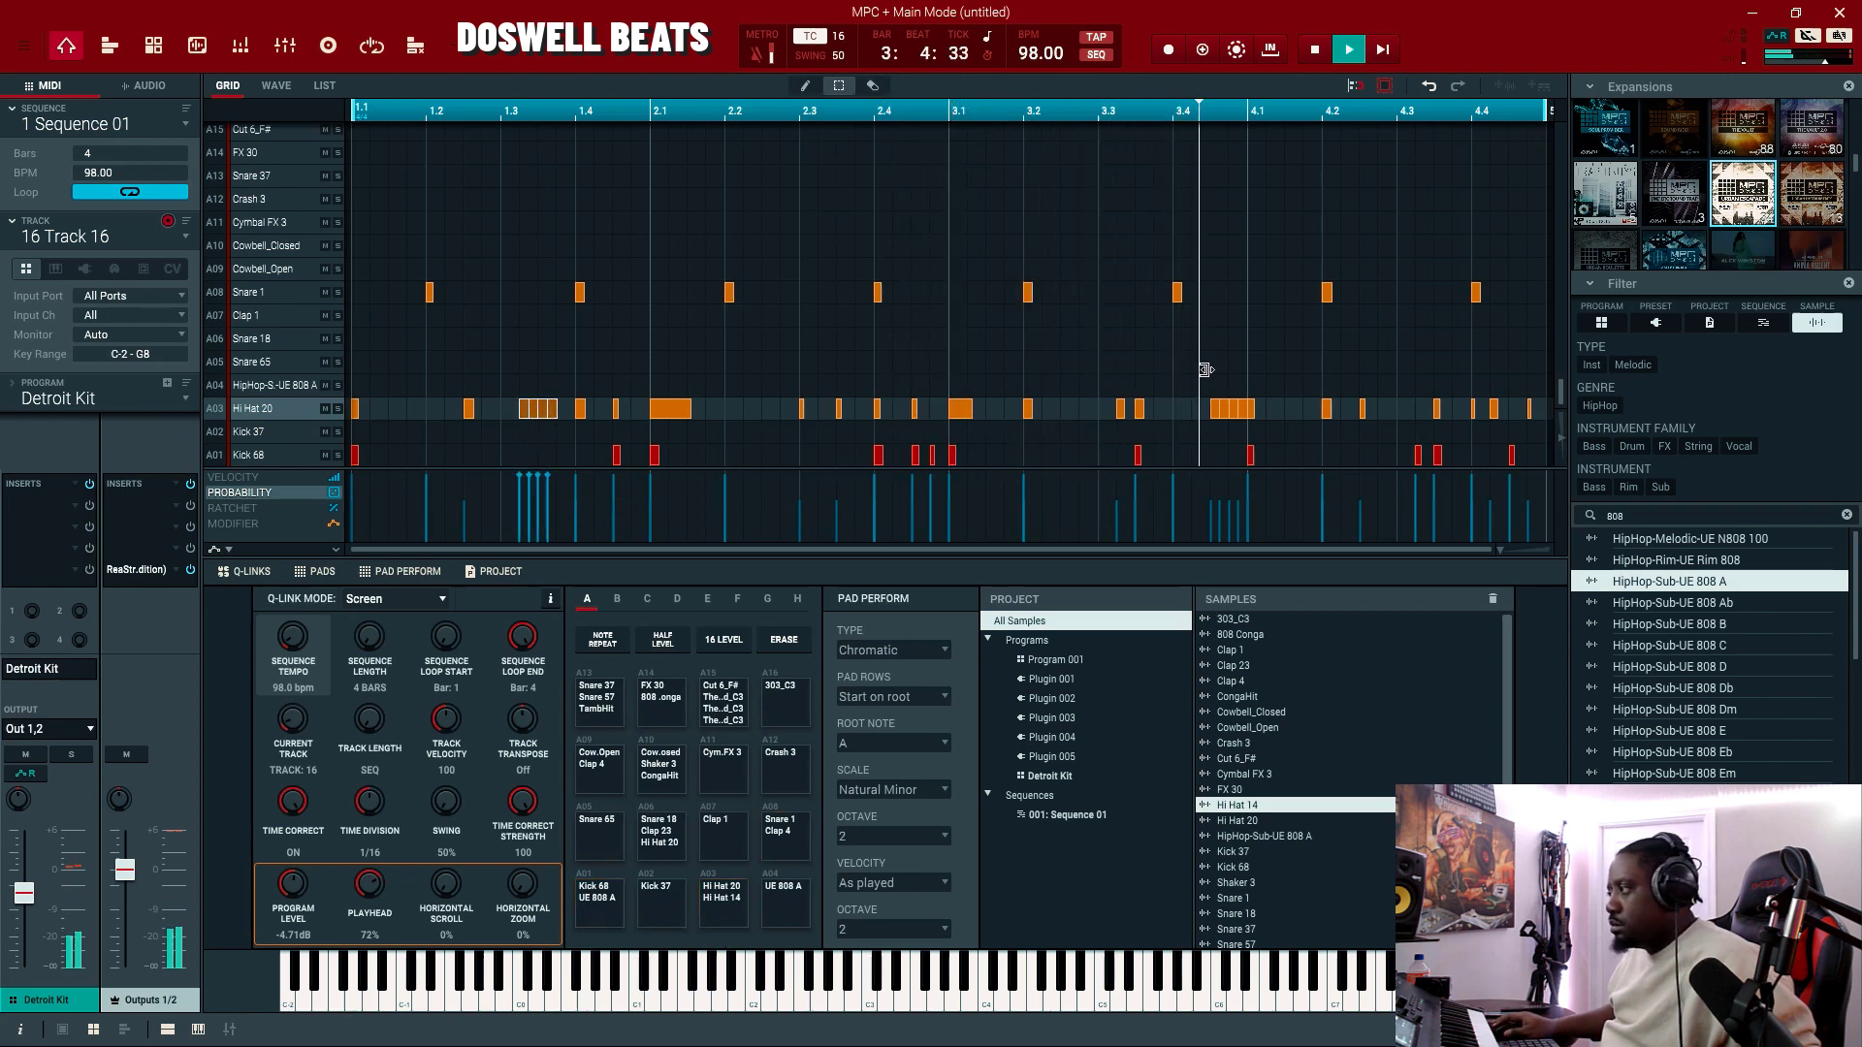
drag(1205, 370, 1215, 474)
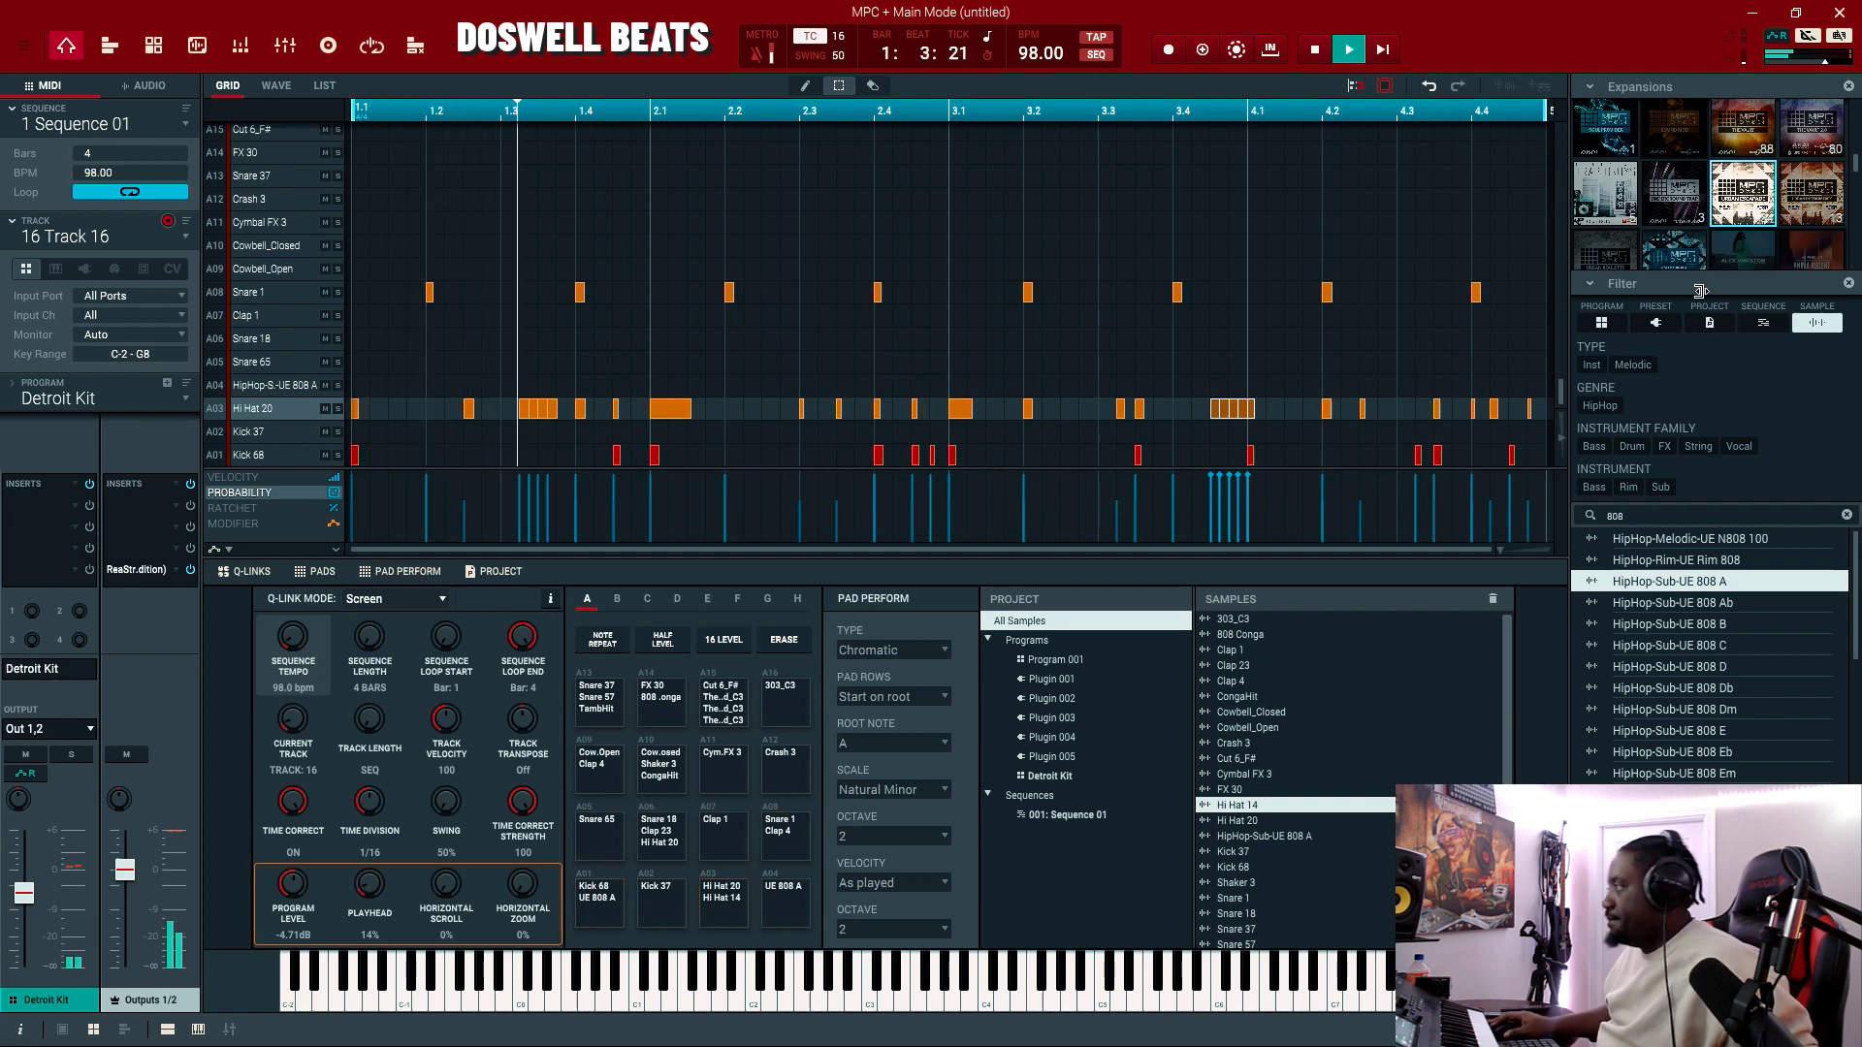
Look through the expansion library for another sound pack
scroll(1757, 214, down, 3)
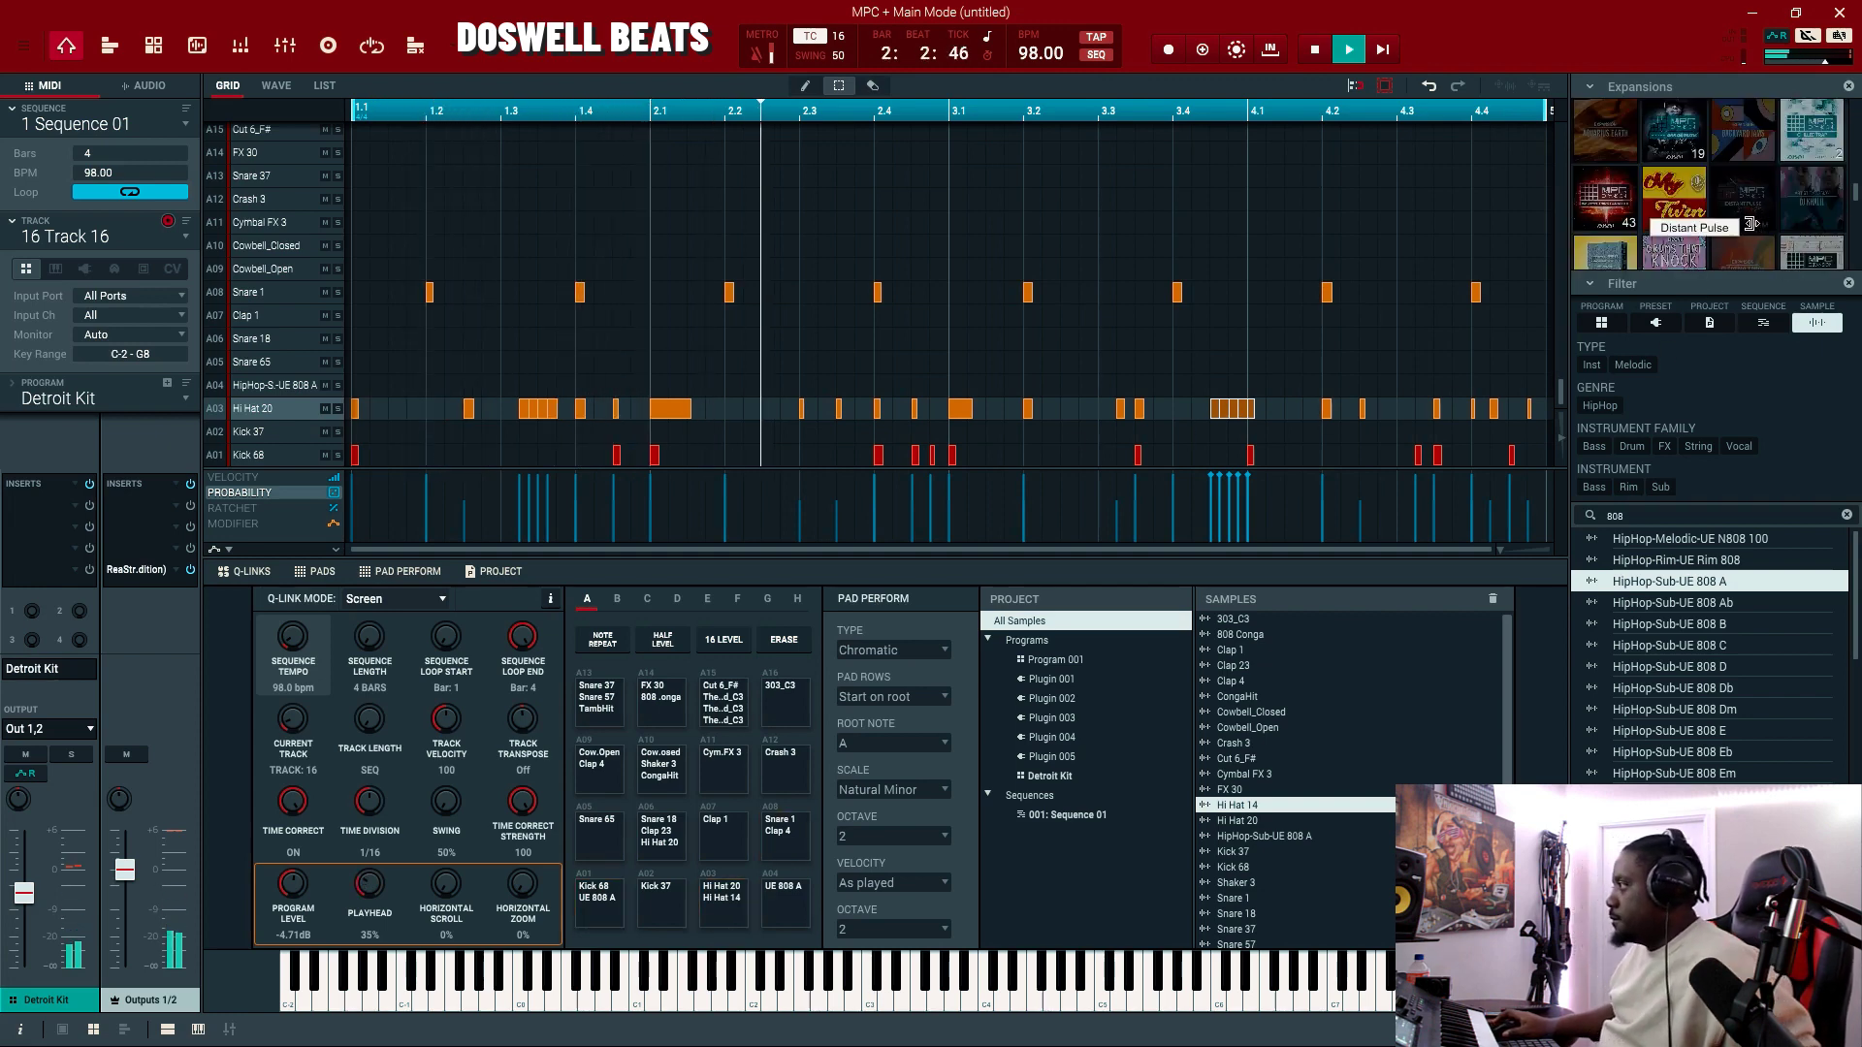
scroll(1755, 216, up, 3)
scroll(1752, 220, up, 2)
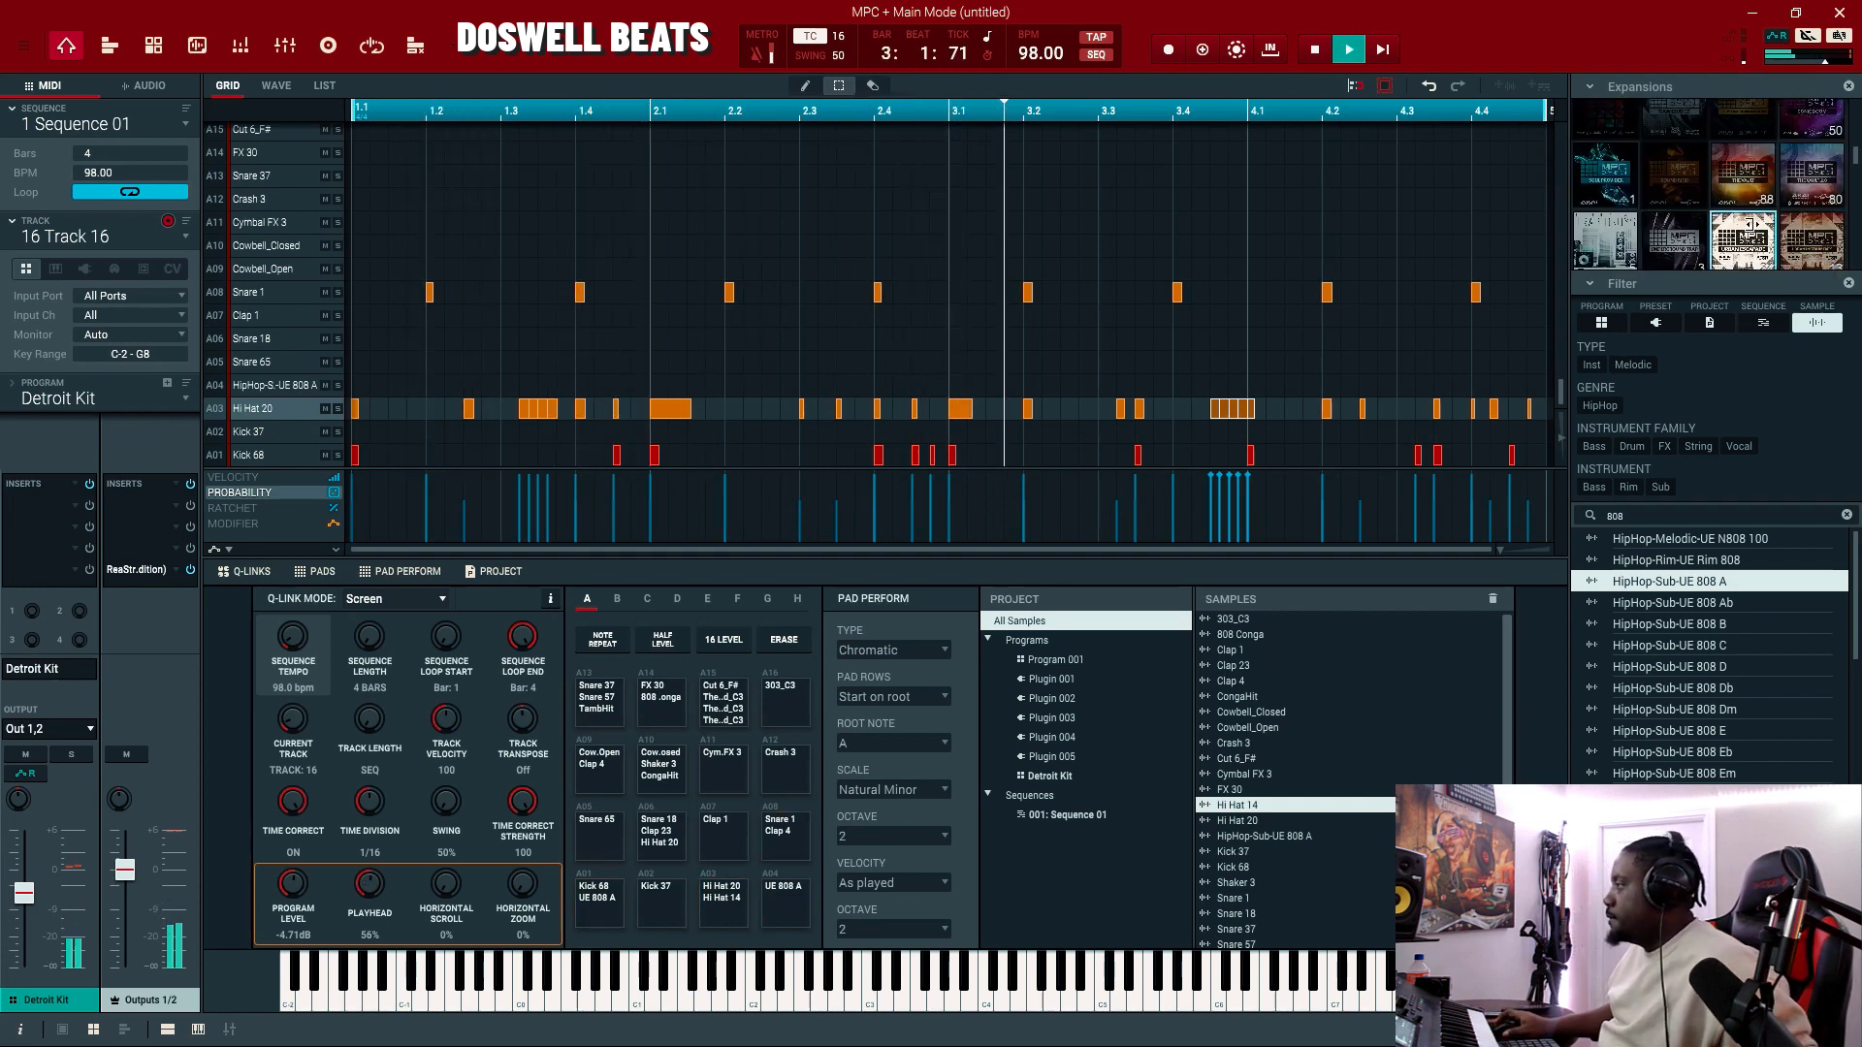
scroll(1660, 250, up, 5)
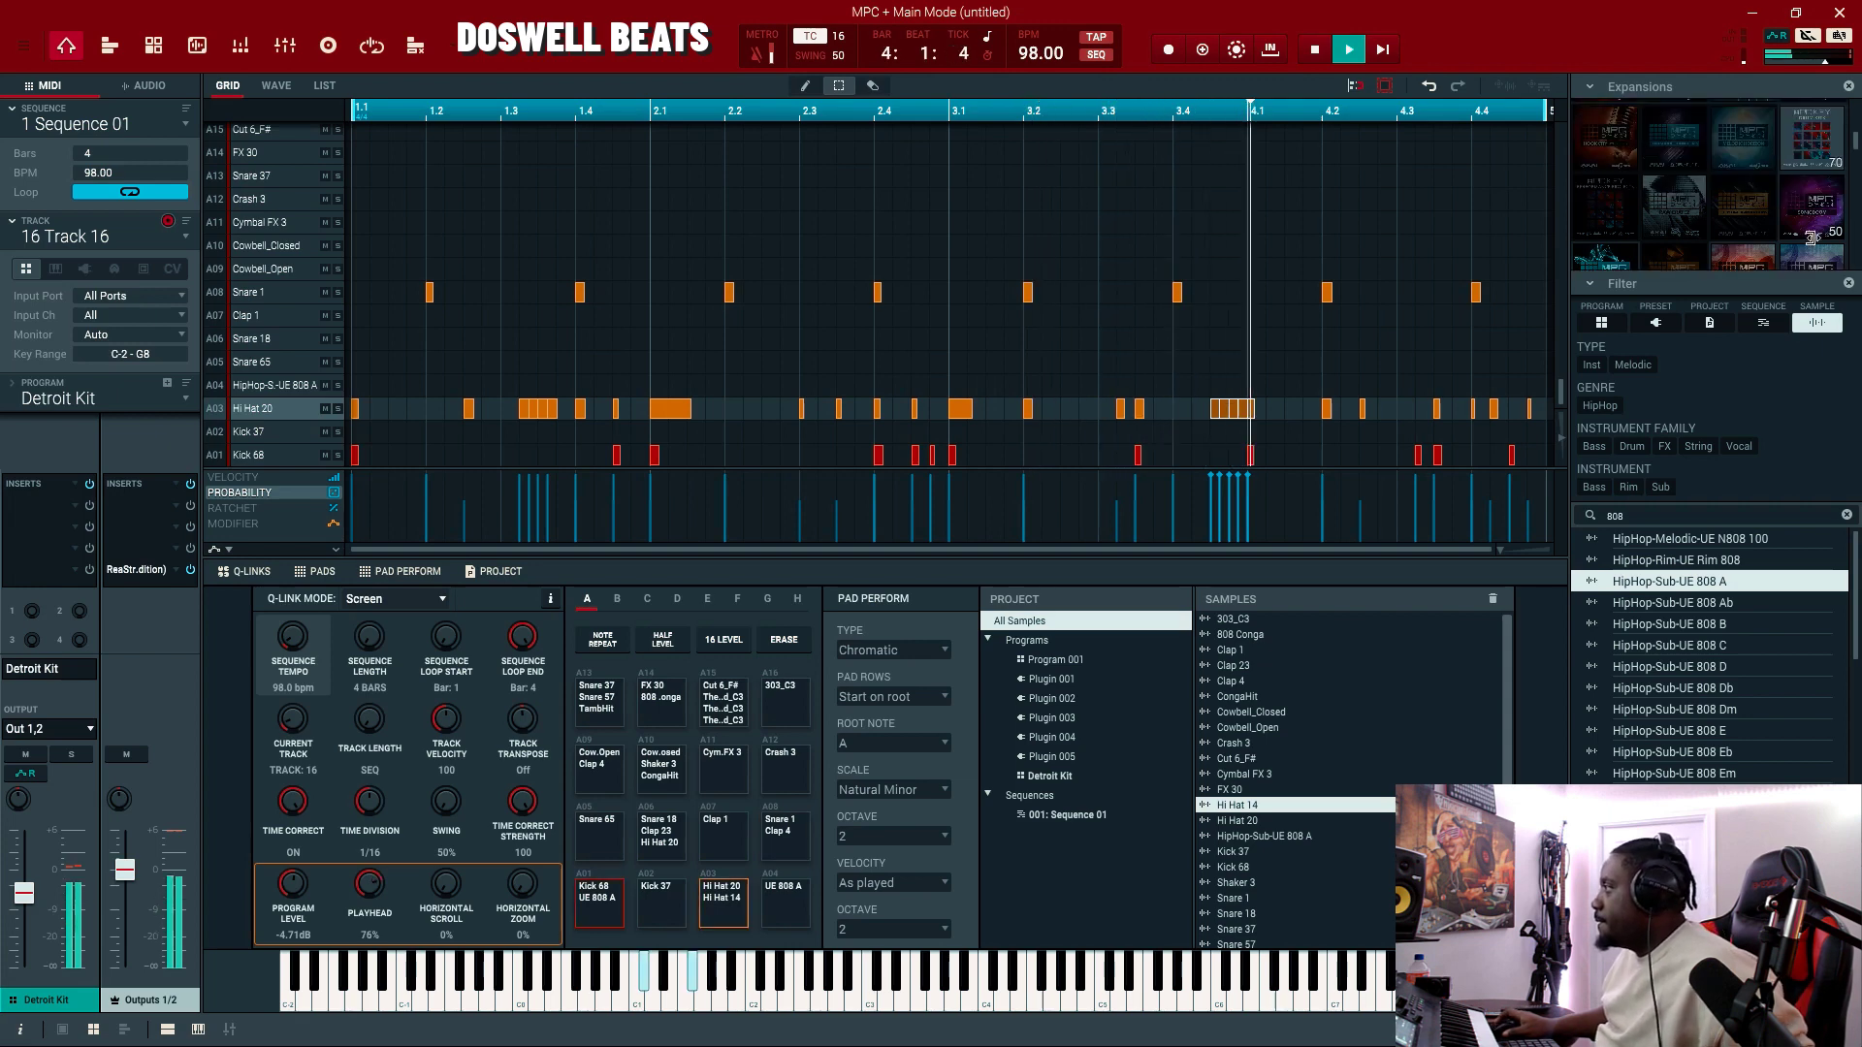
scroll(1804, 236, up, 2)
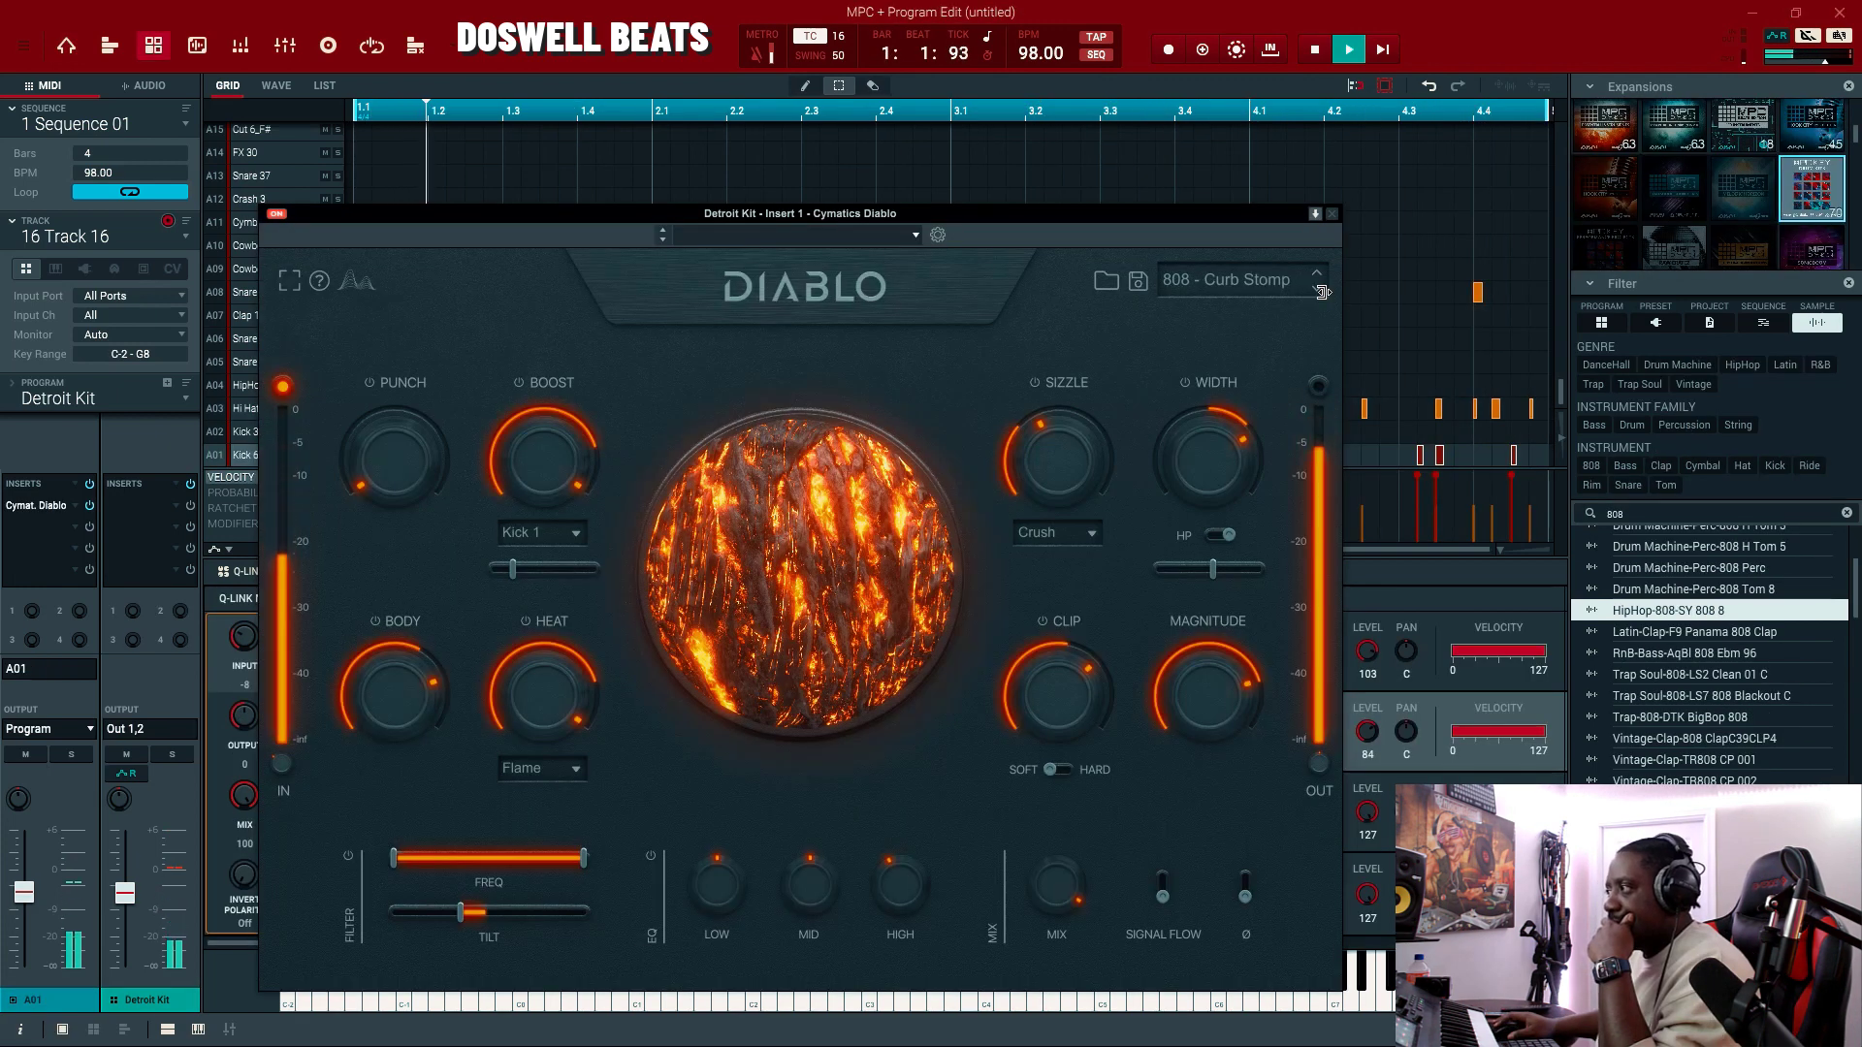
Change the Cymatics Diablo preset on the Detroit Kit insert to 808 - Digital
click(1319, 291)
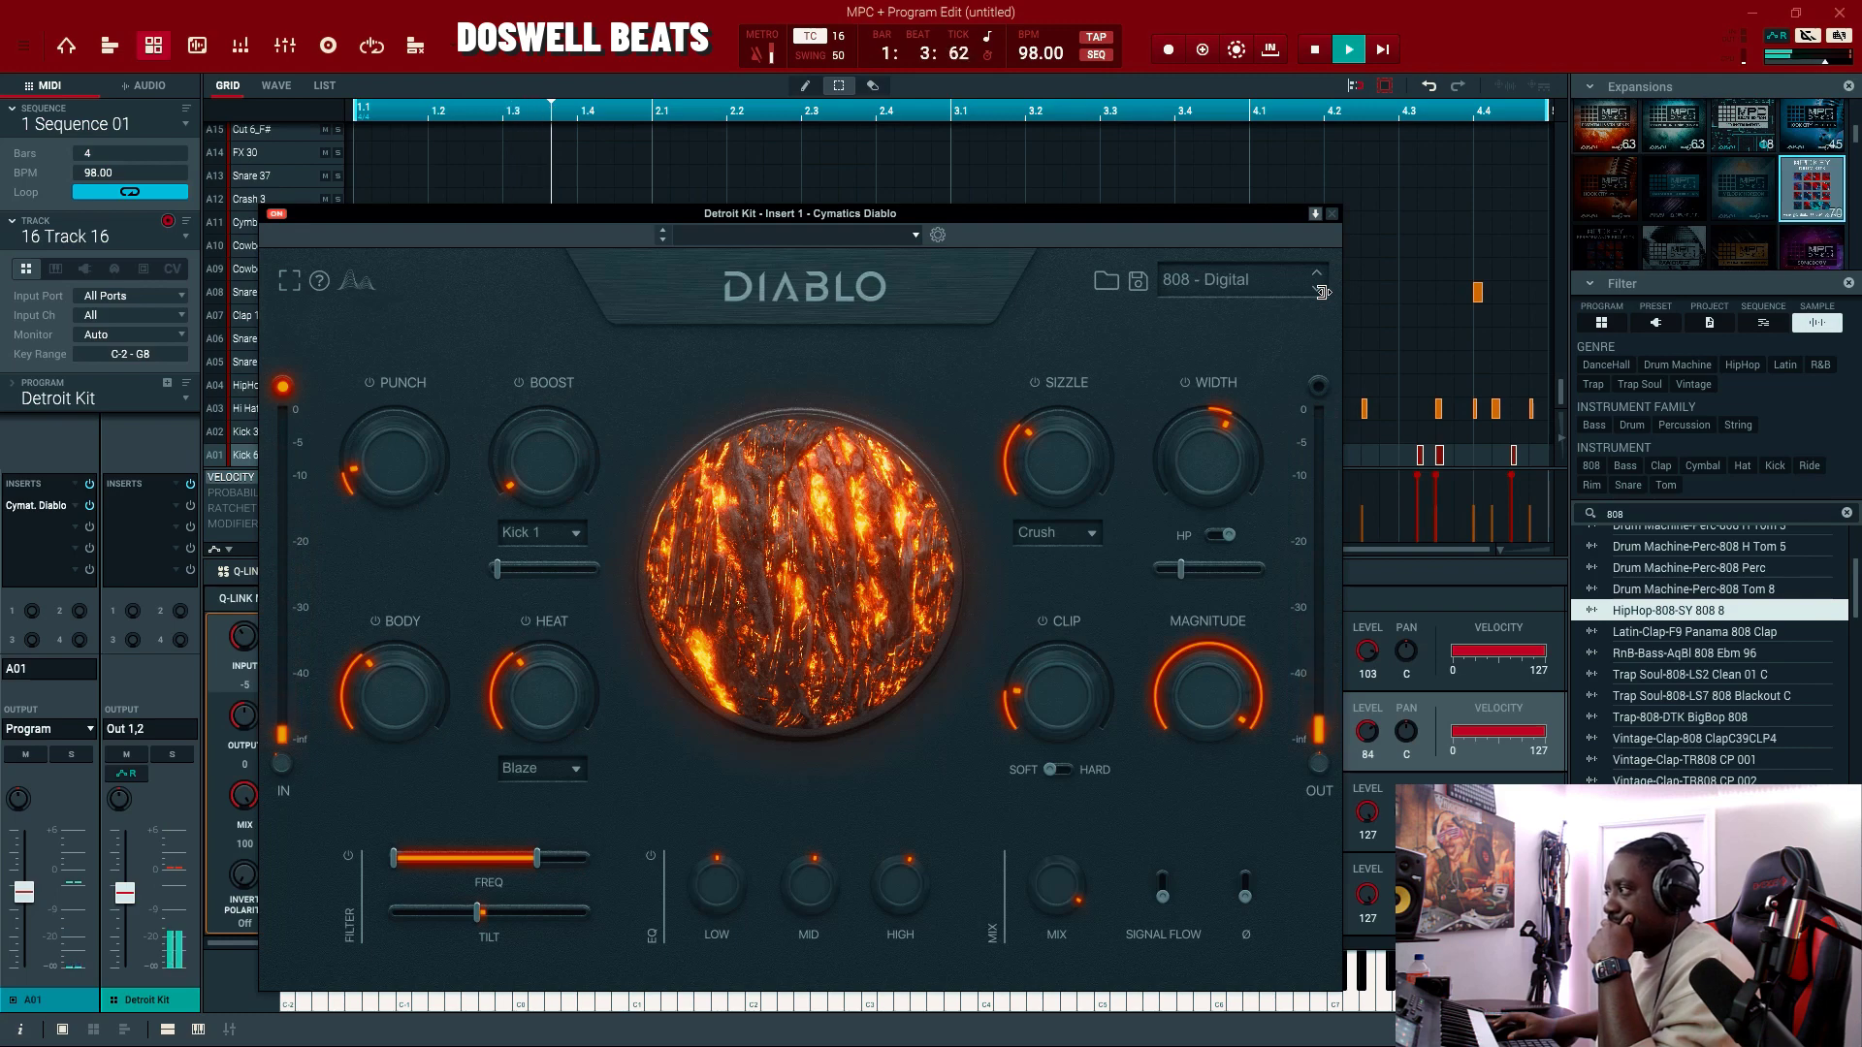
Audition successive Cymatics Diablo 808 presets on the Detroit Kit insert, settle on 808 - Serpent and close the plugin window
click(1321, 291)
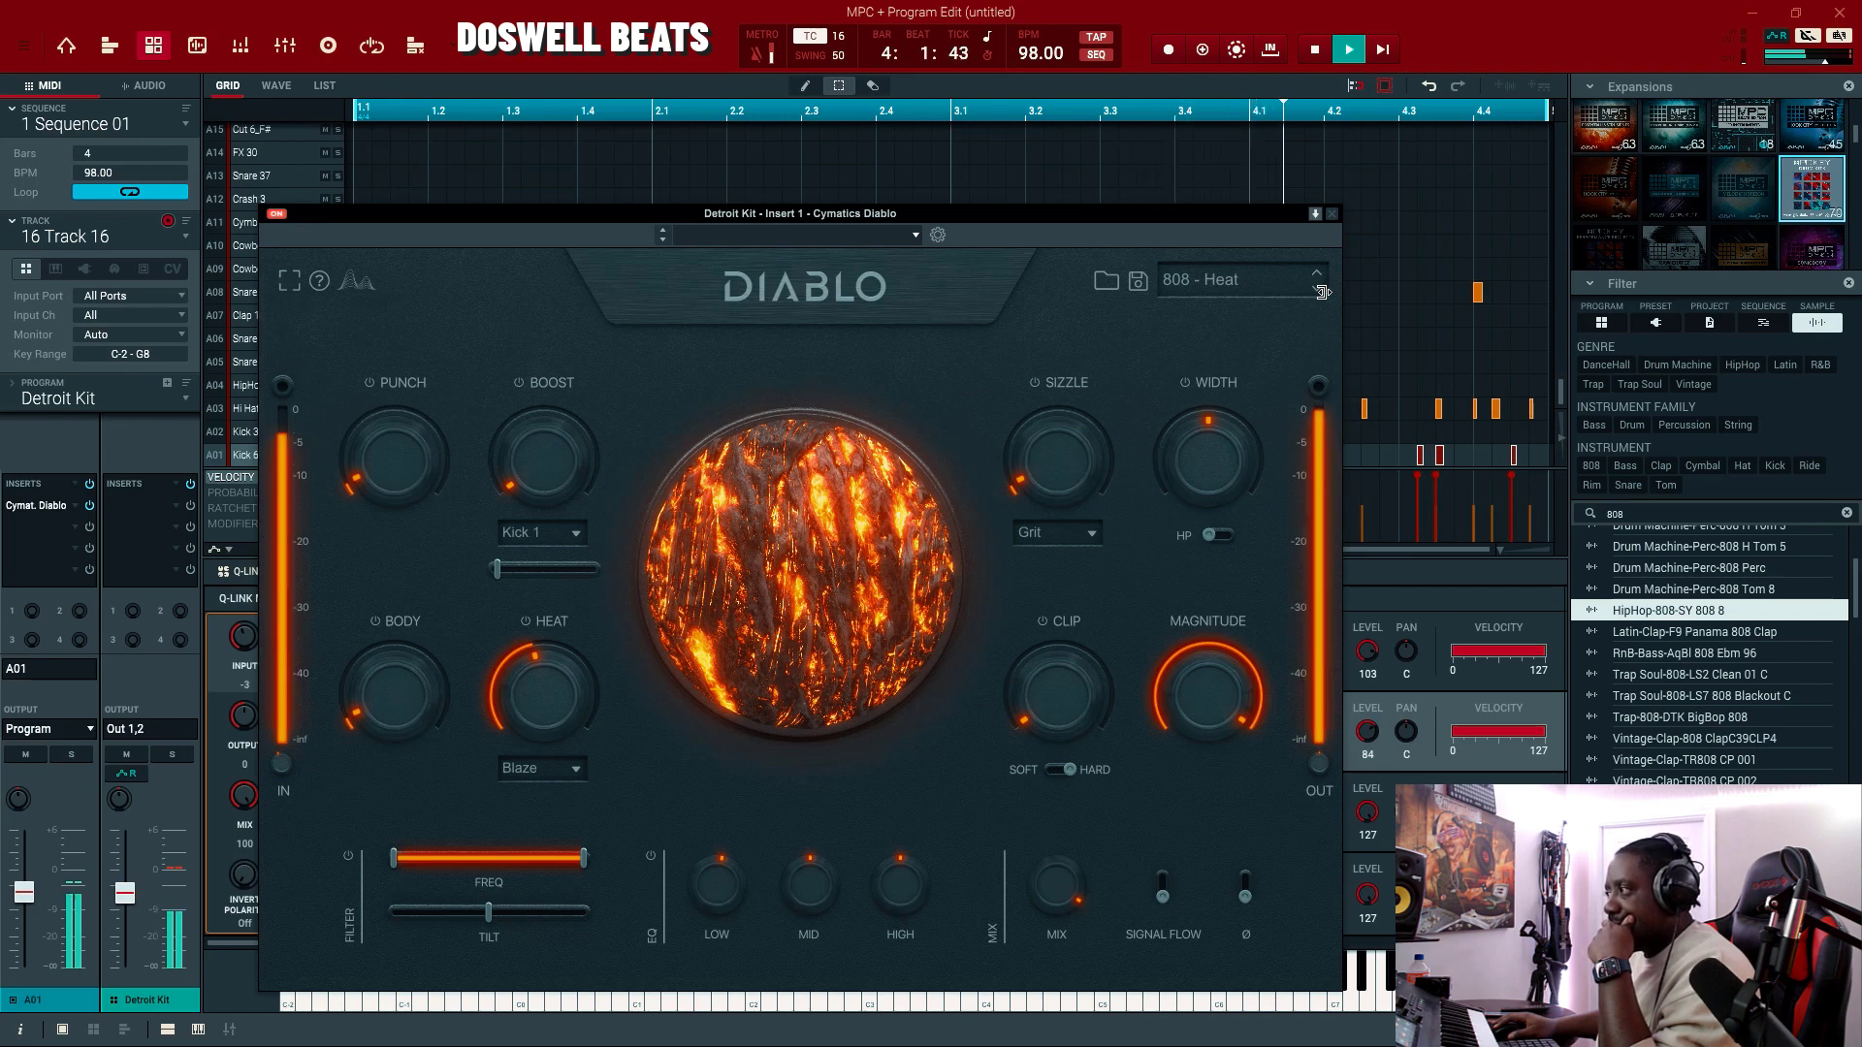
click(1320, 291)
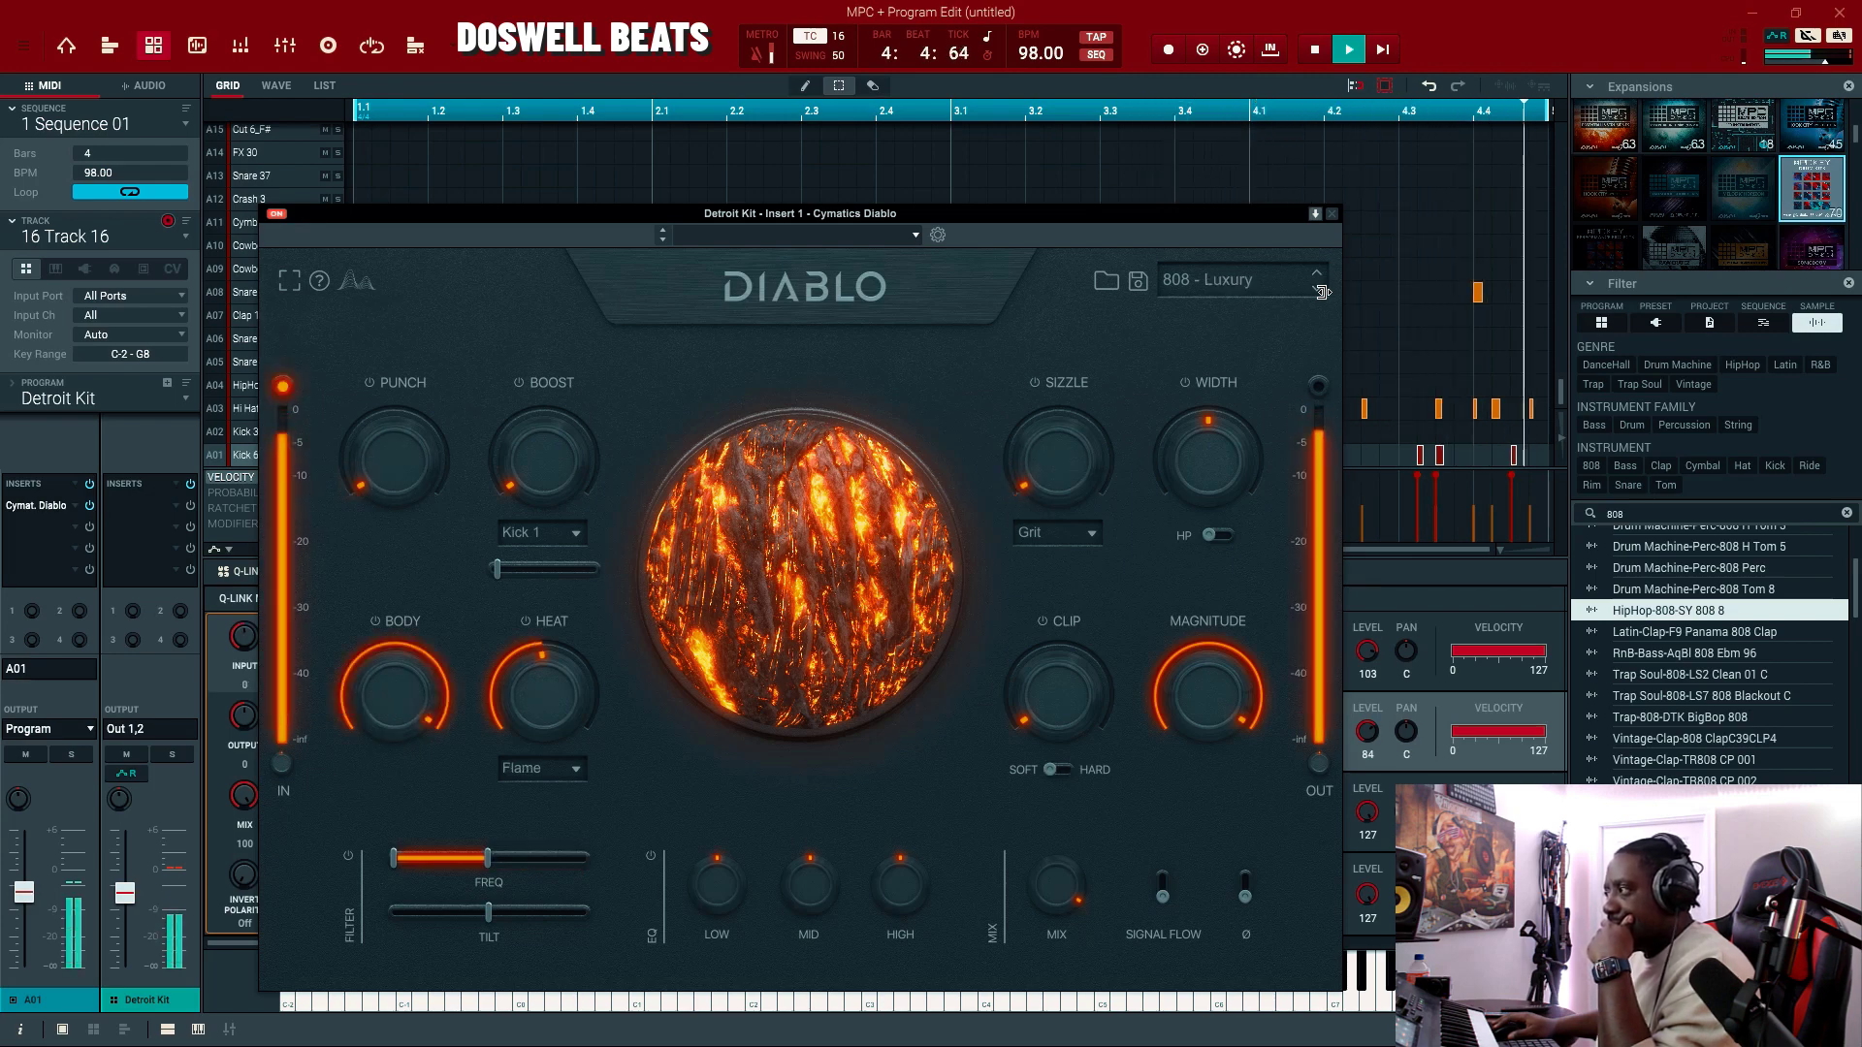
click(1321, 291)
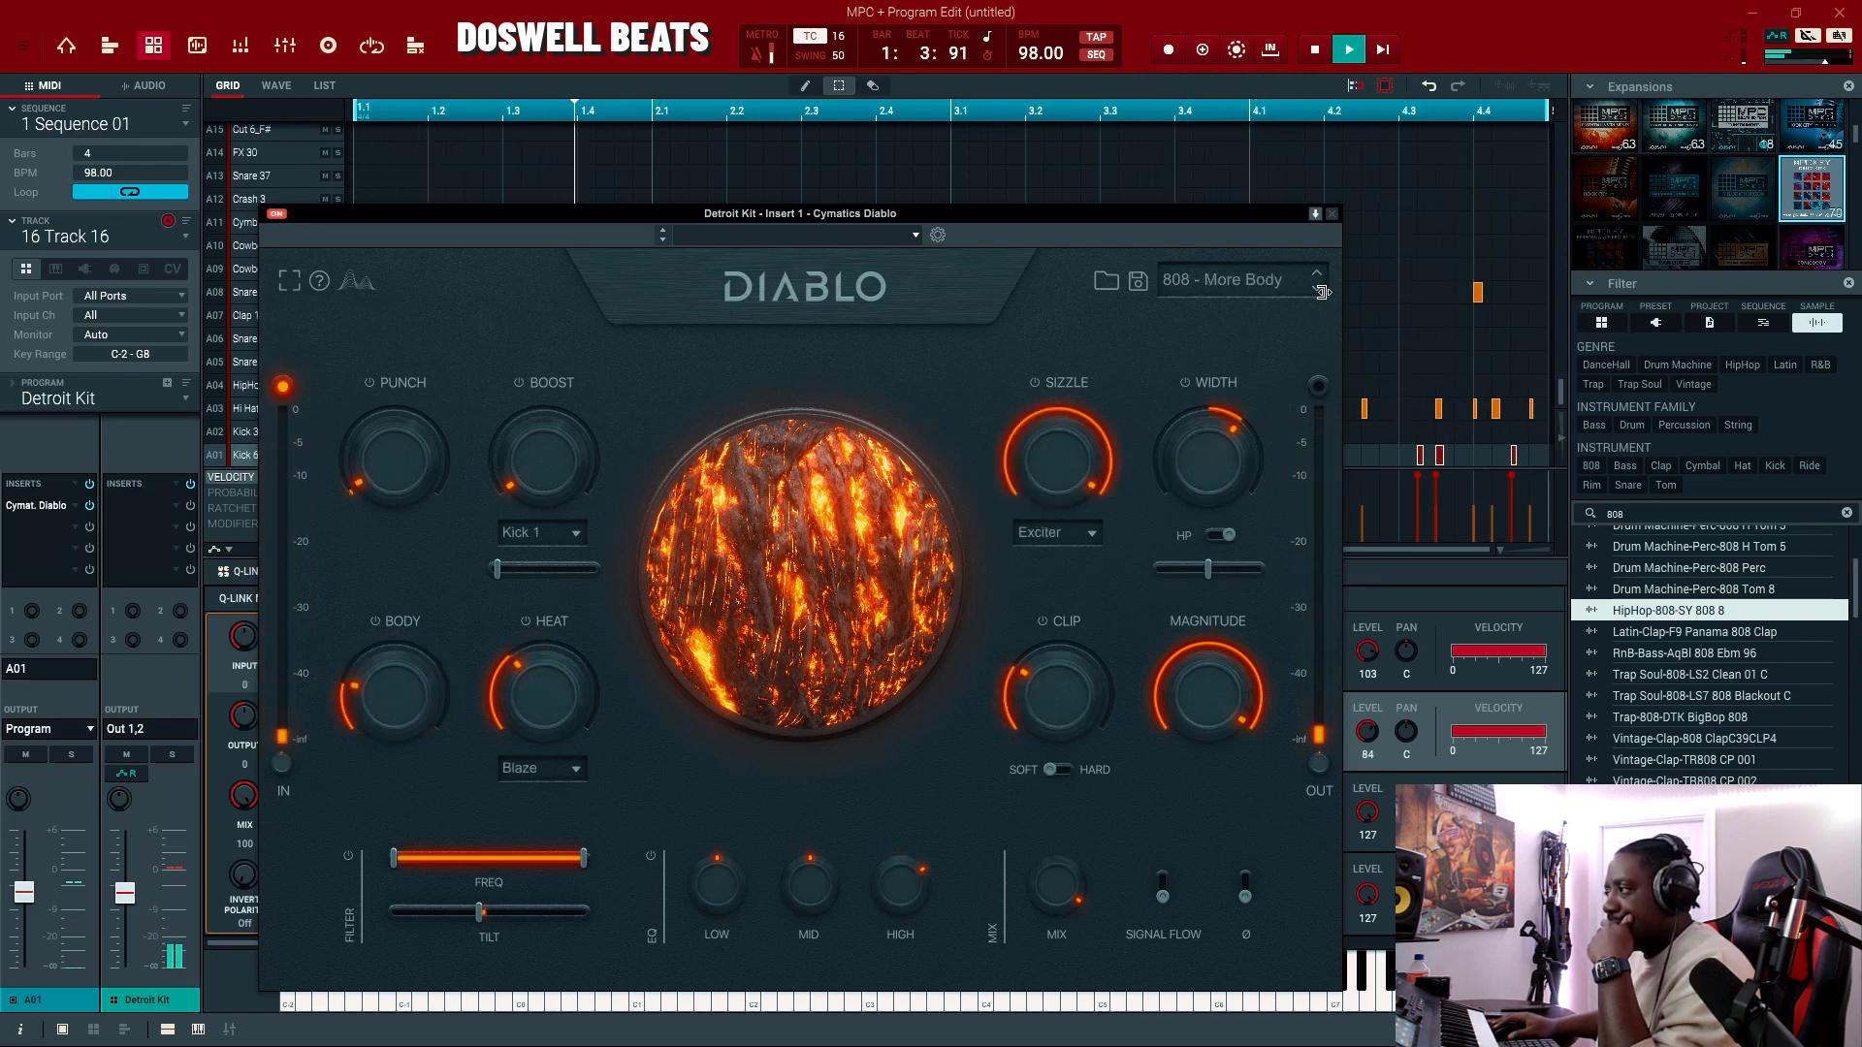
click(1321, 290)
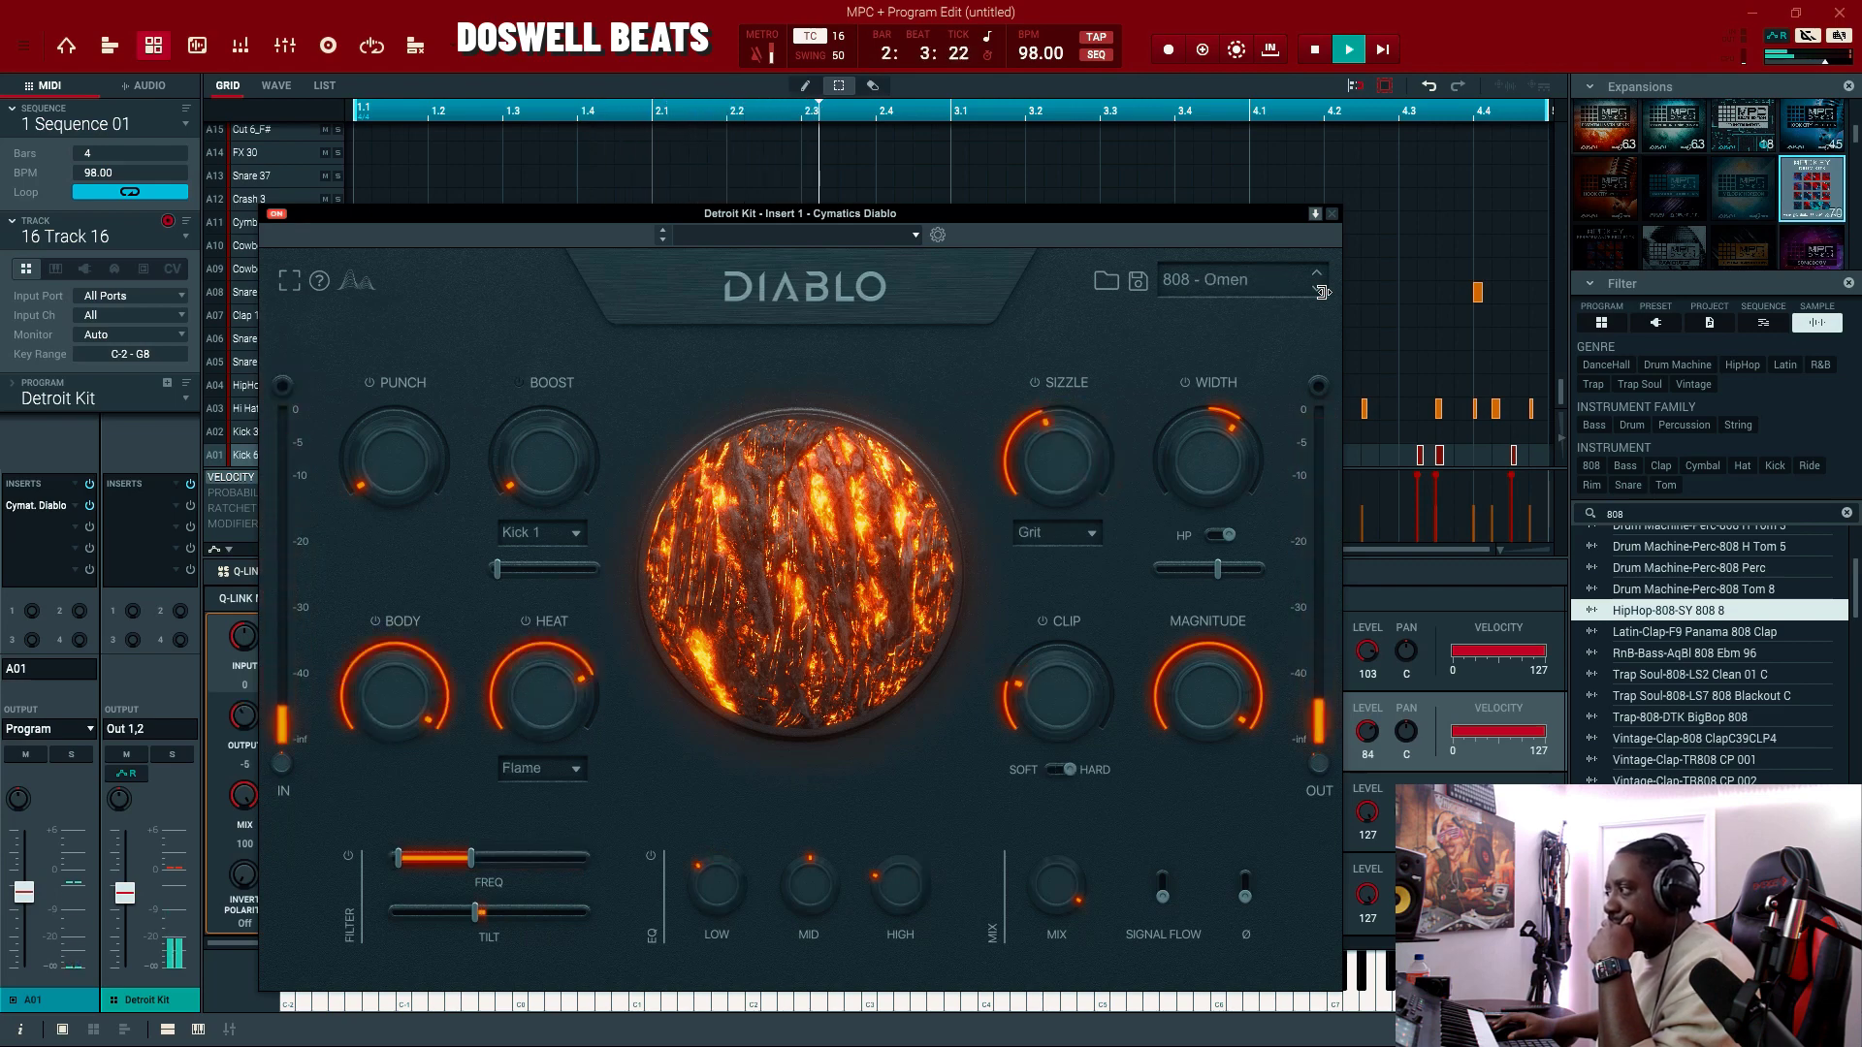
click(1320, 291)
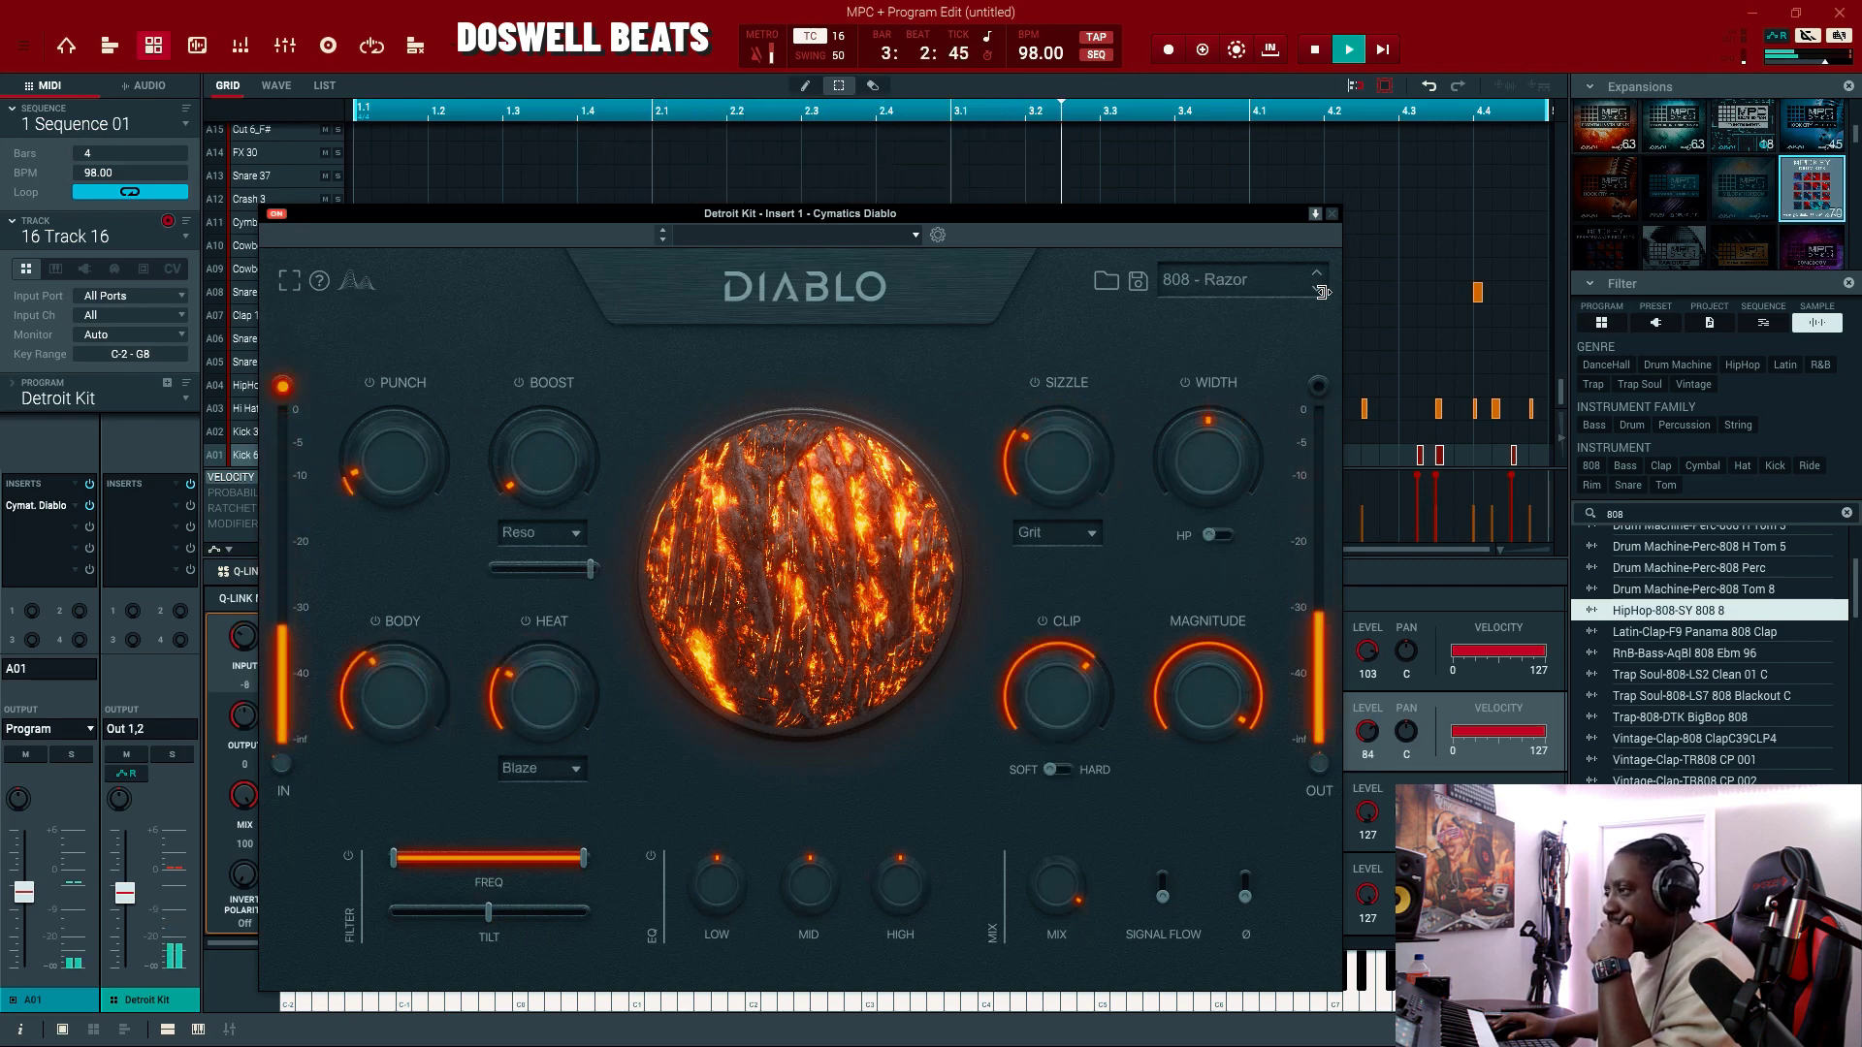
click(1321, 291)
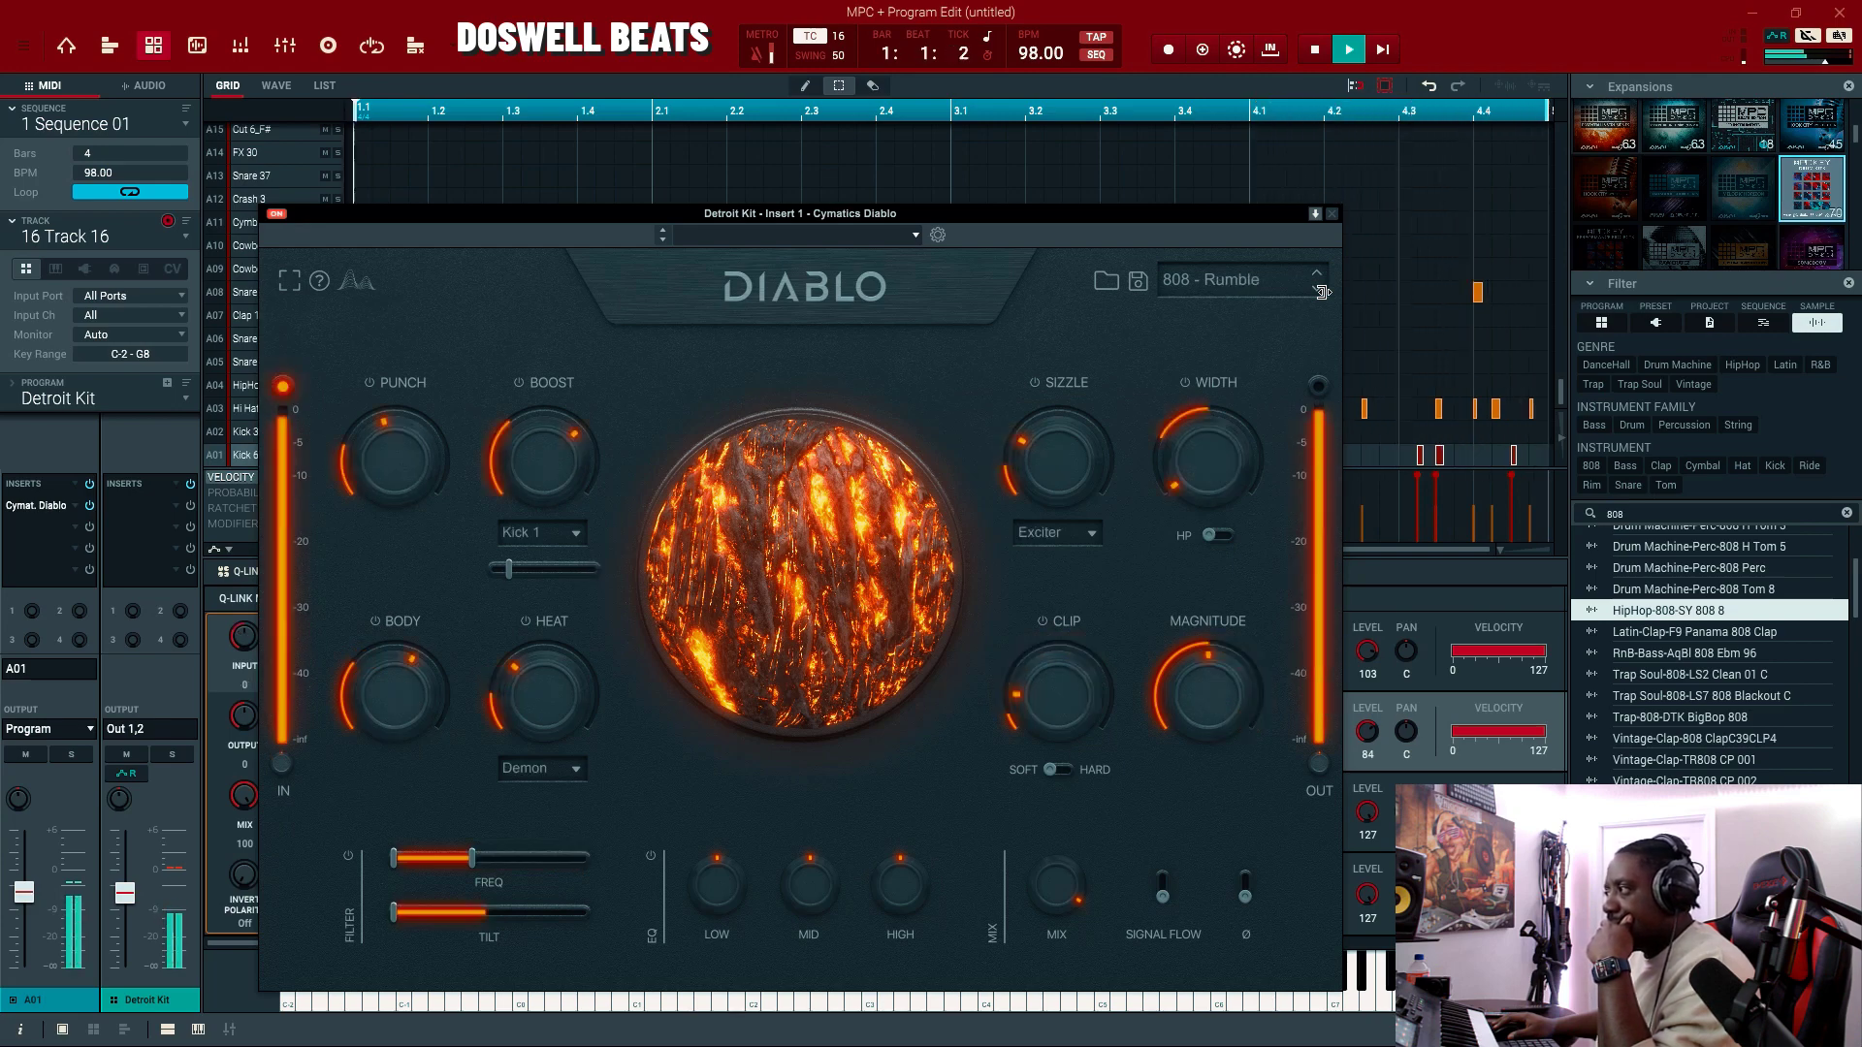
click(1320, 290)
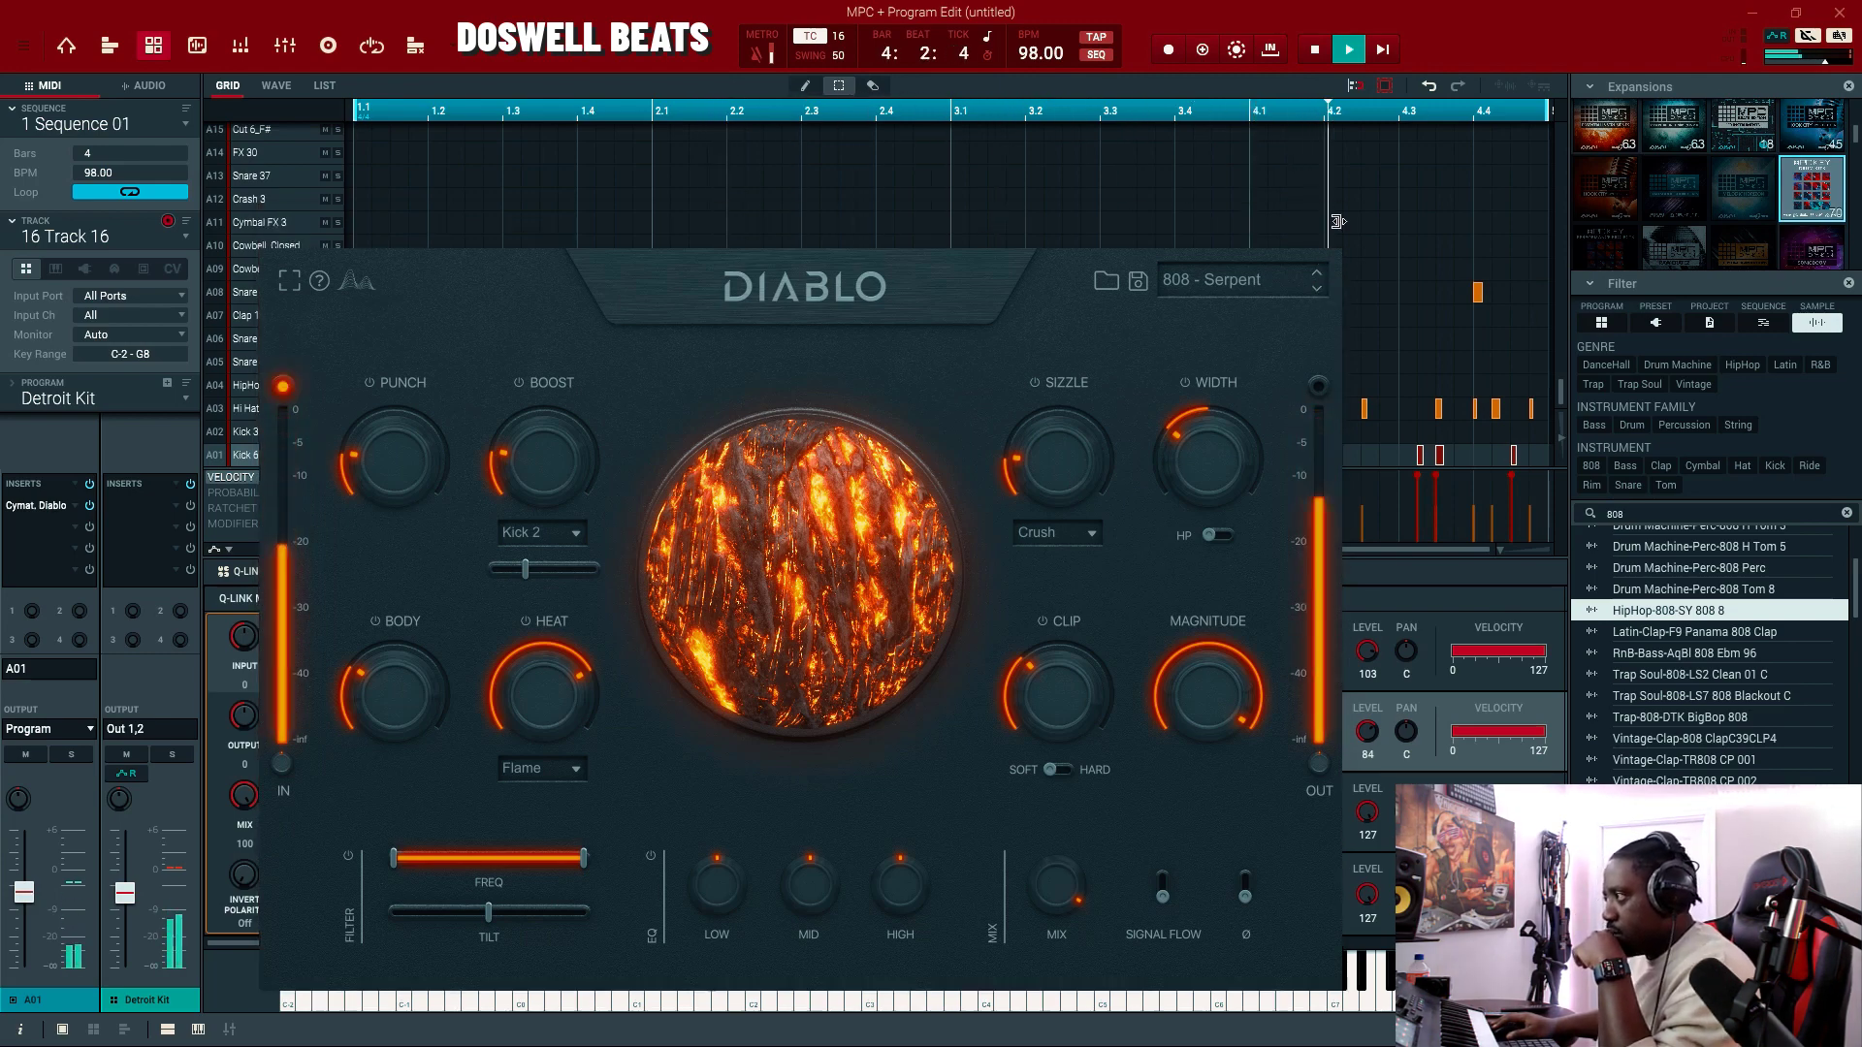
click(1337, 212)
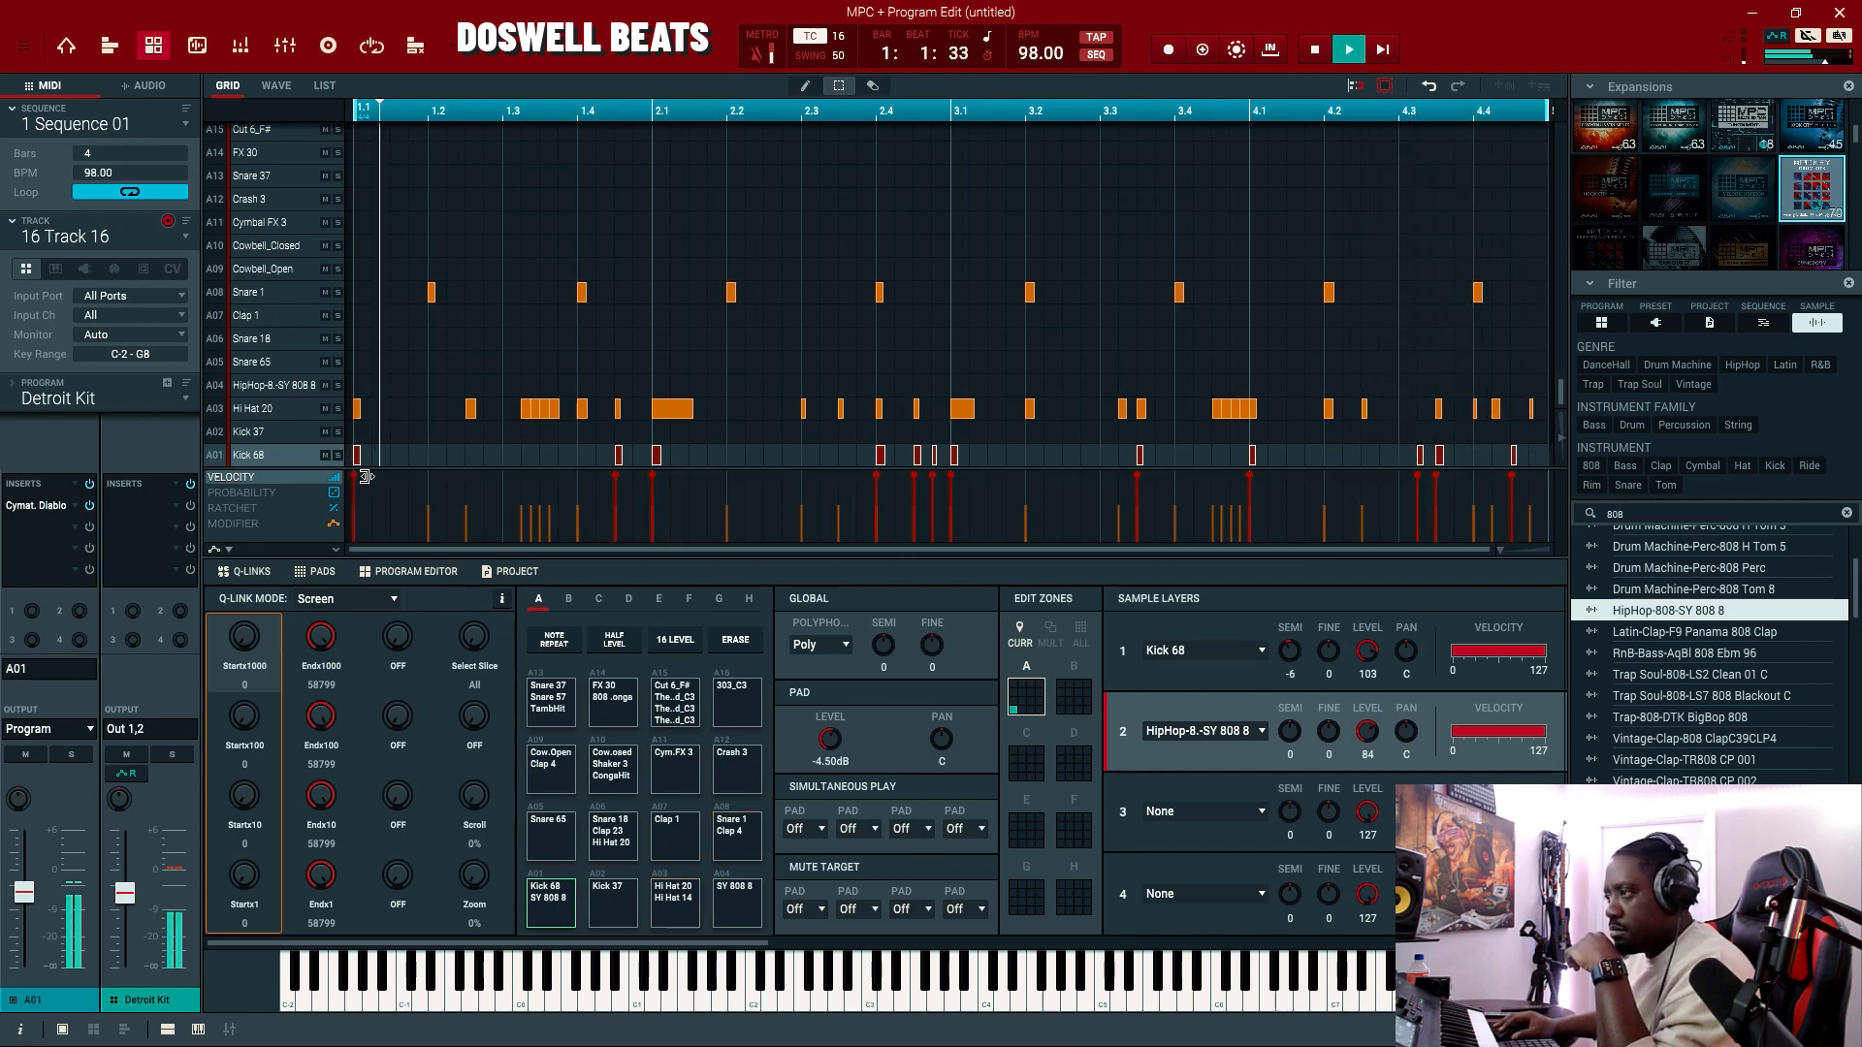
Lower the velocity of the selected Kick 68 notes slightly
drag(366, 476, 360, 497)
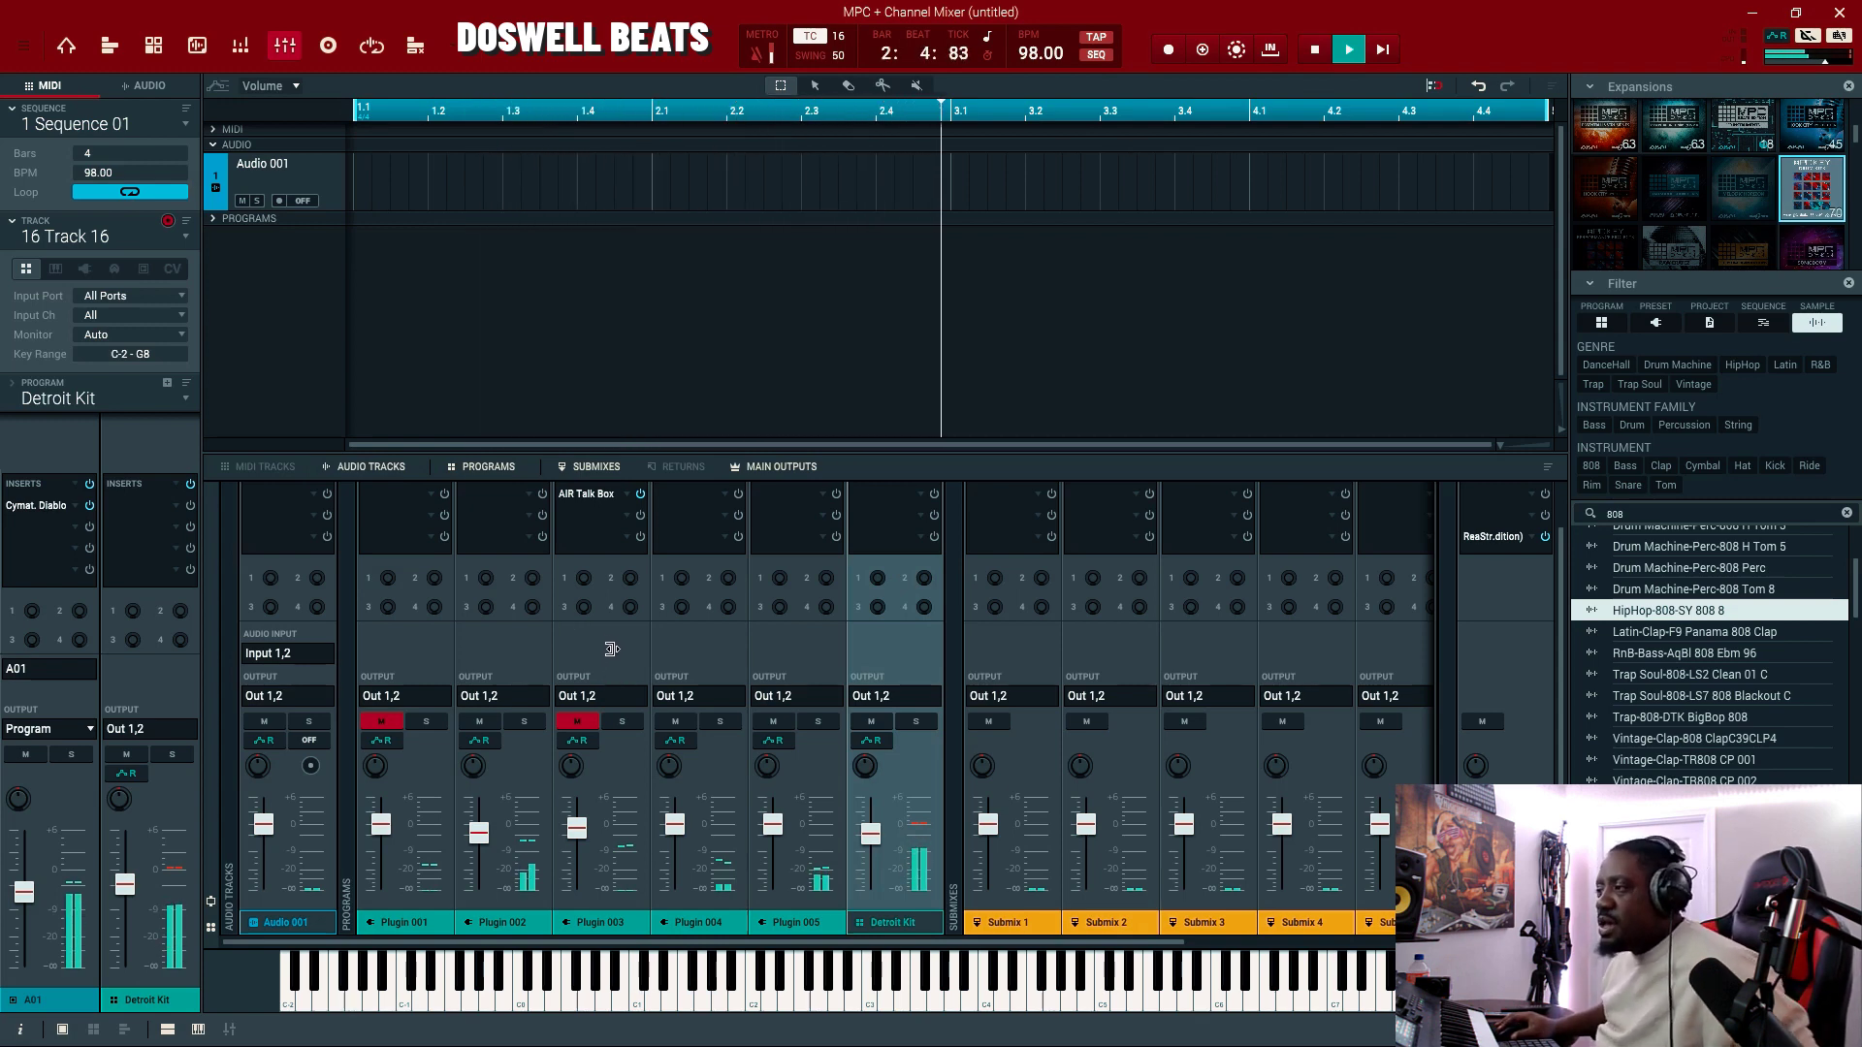
Unmute Plugin 001 and Plugin 003 in the channel mixer and lower both of their levels slightly
click(373, 719)
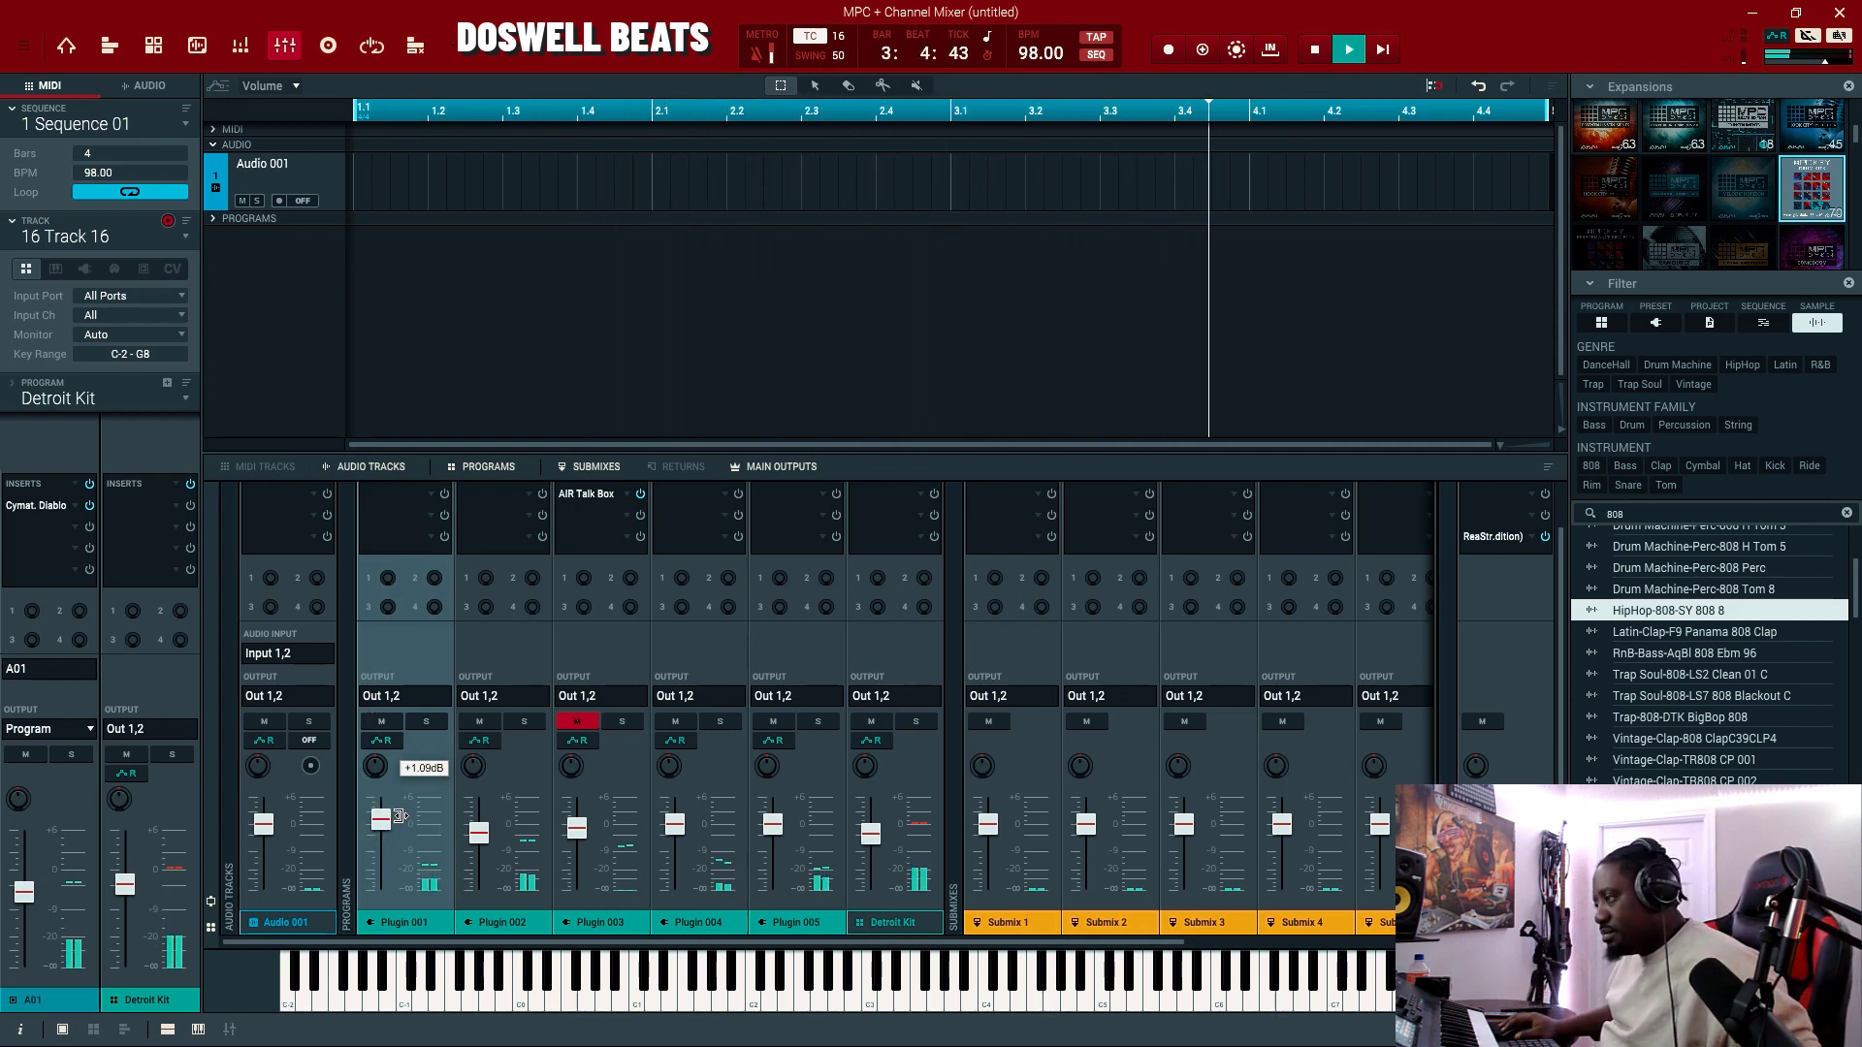
scroll(389, 826, down, 2)
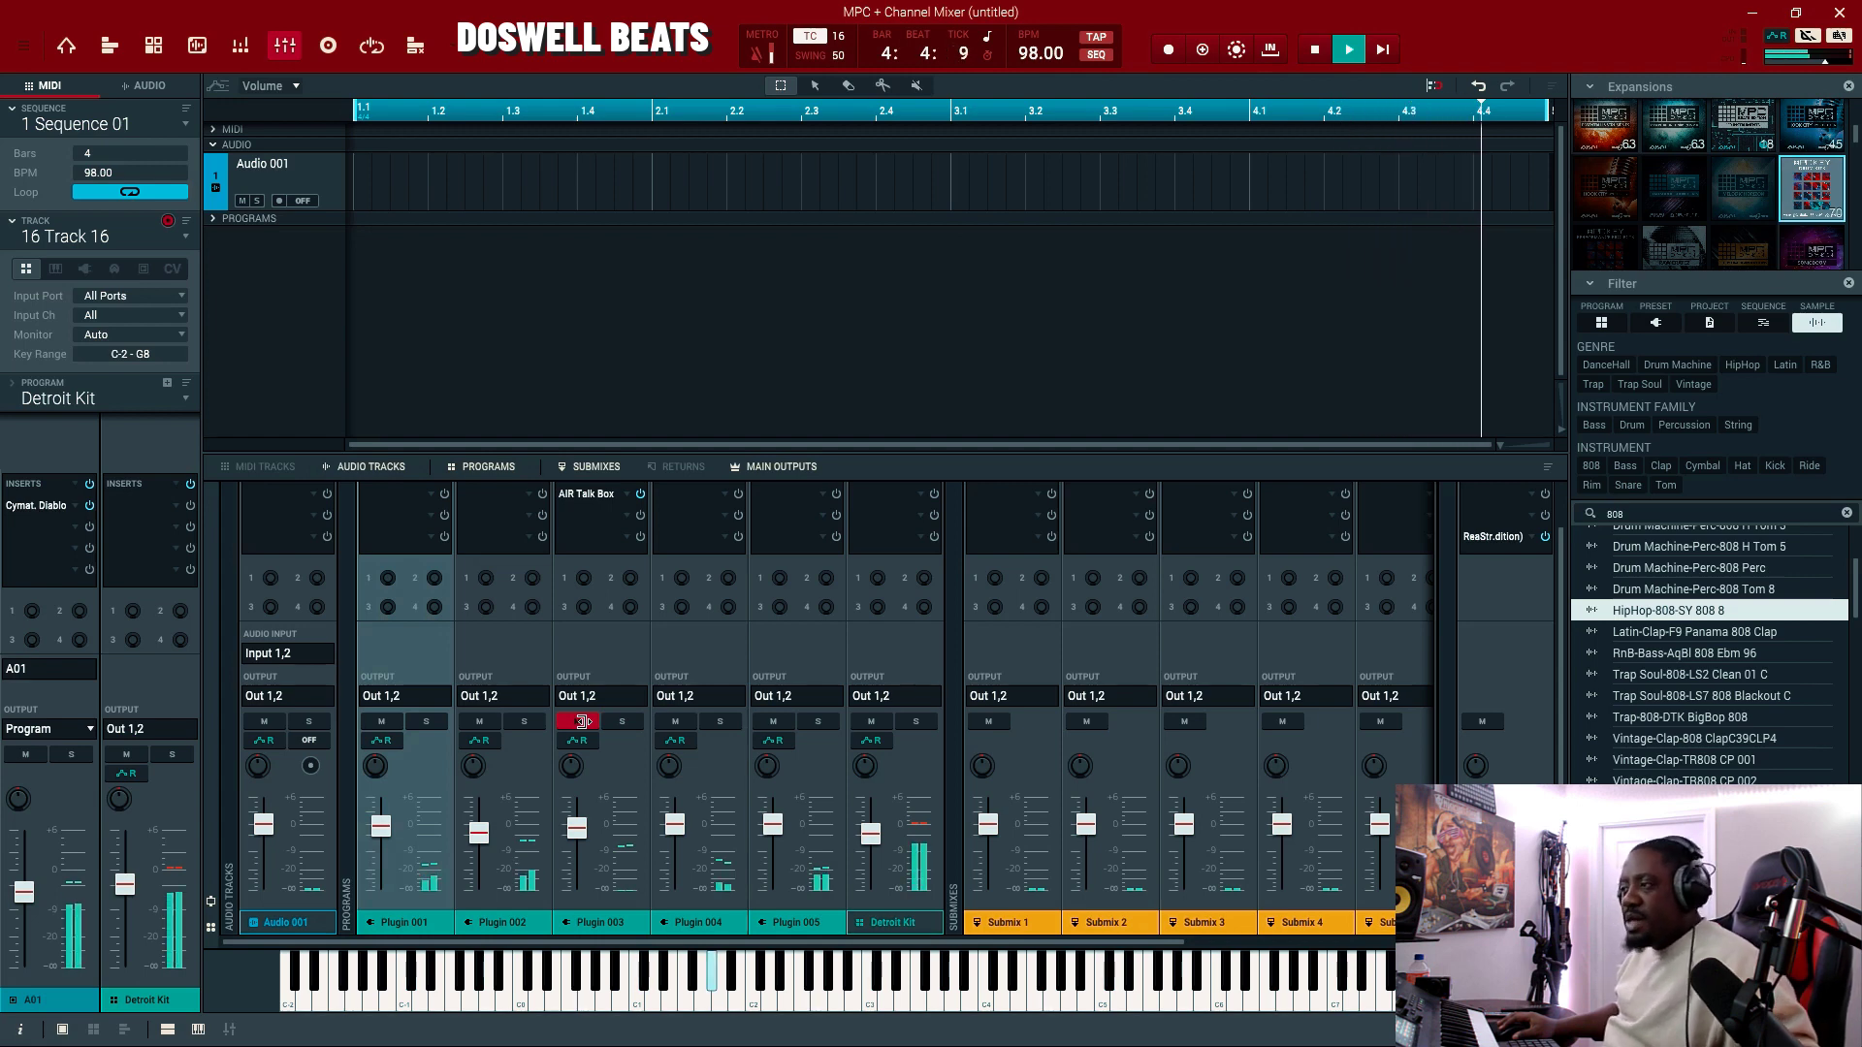
click(583, 721)
drag(577, 827, 580, 834)
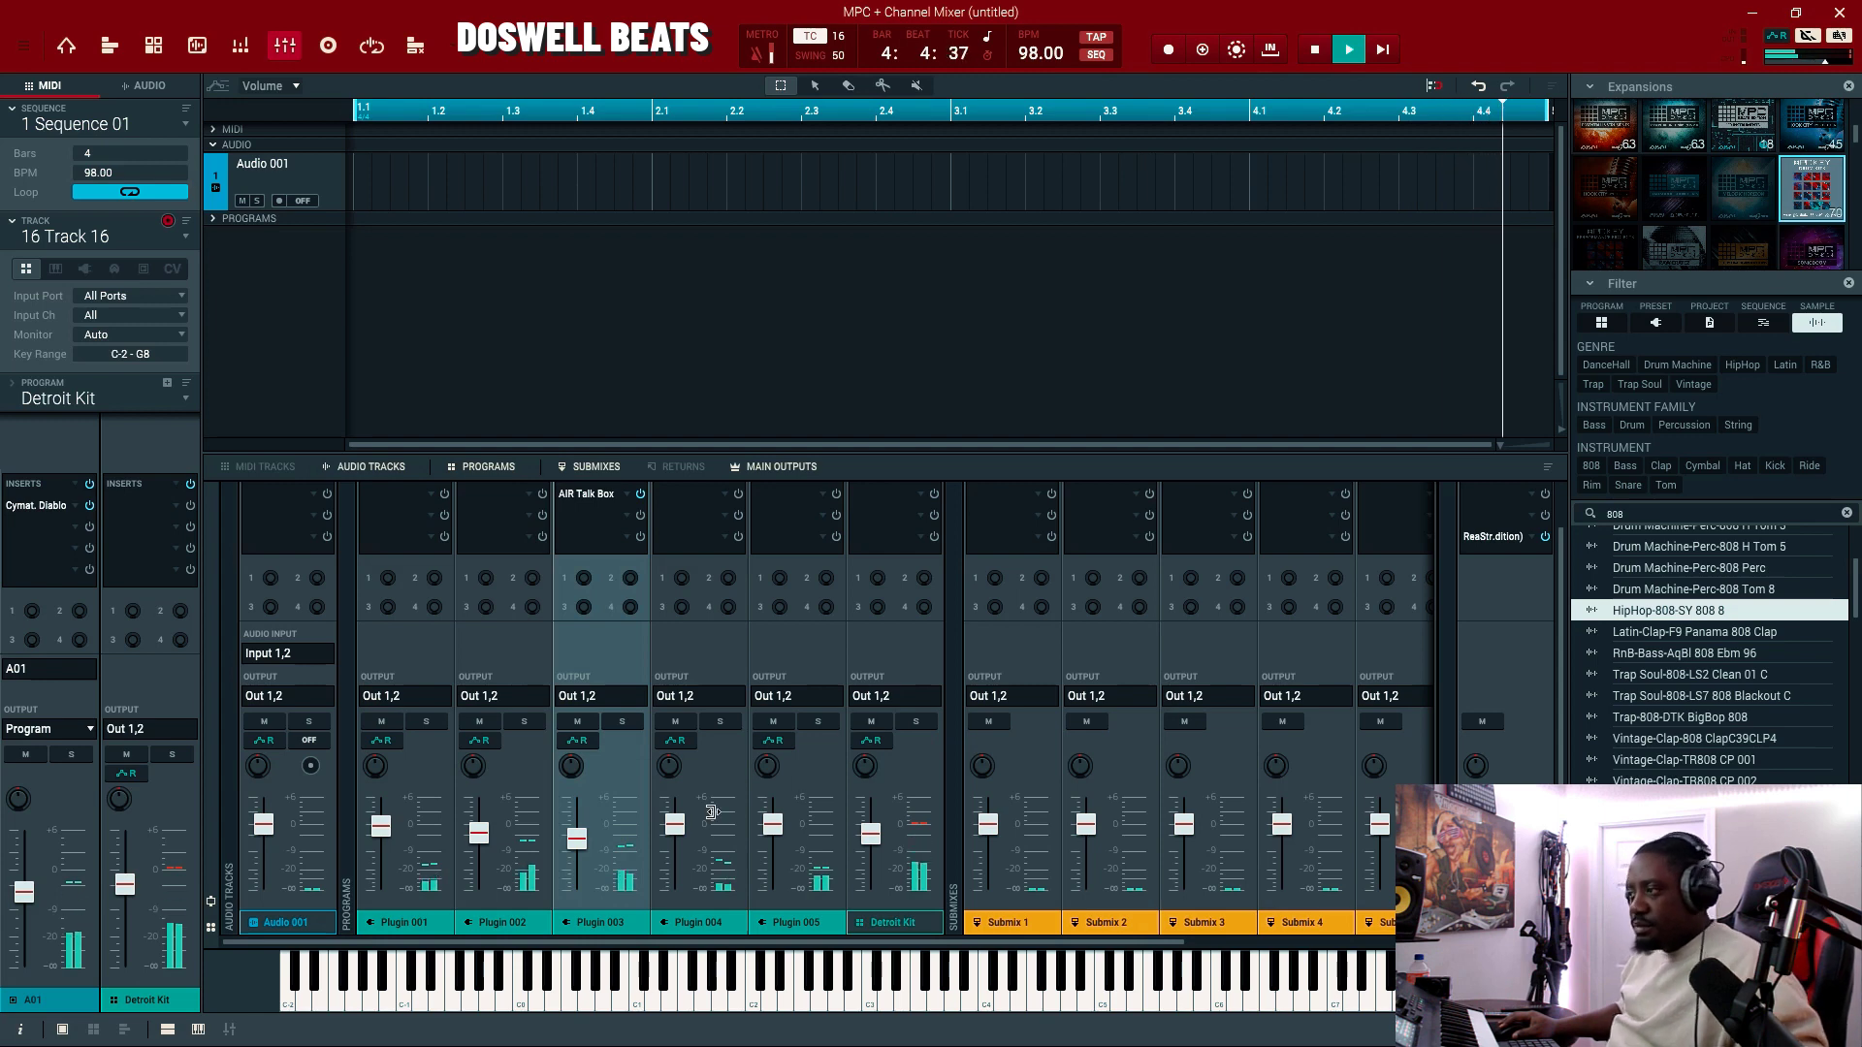
mouse_move(582, 844)
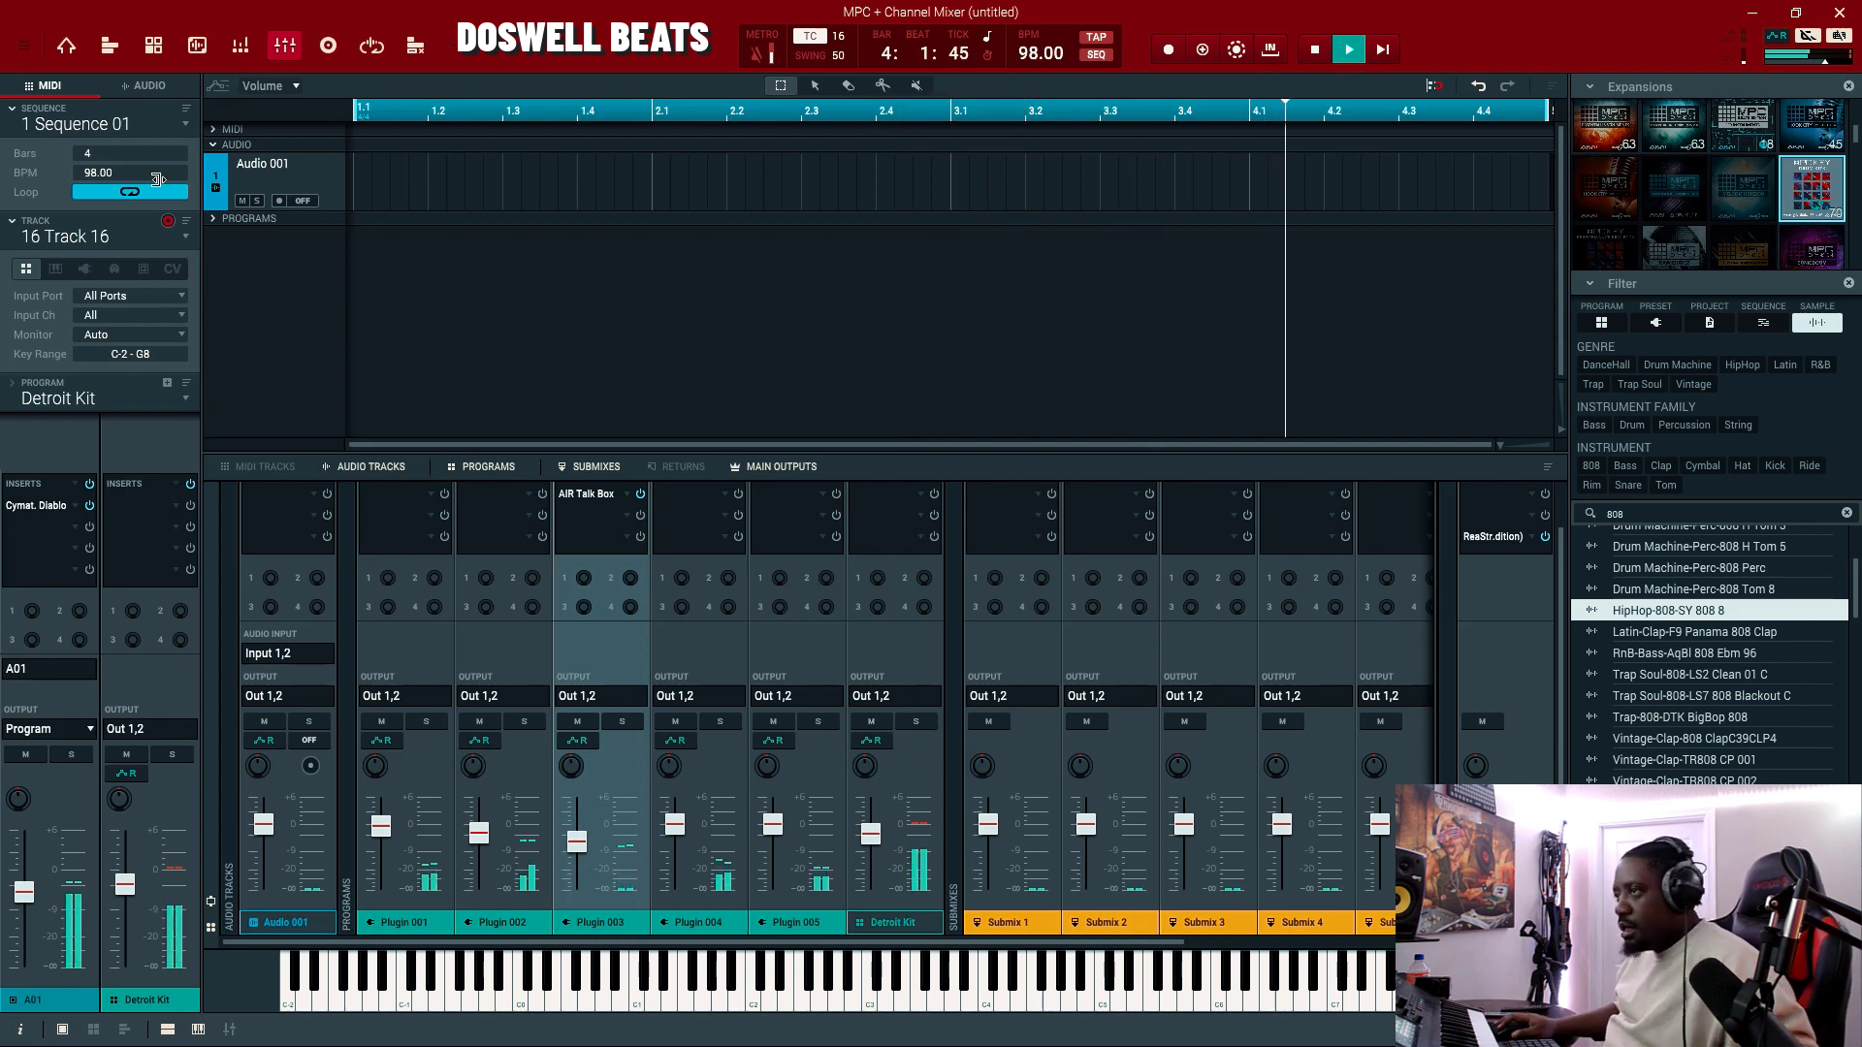
Return to the main mode and mute the Detroit Kit program
click(66, 45)
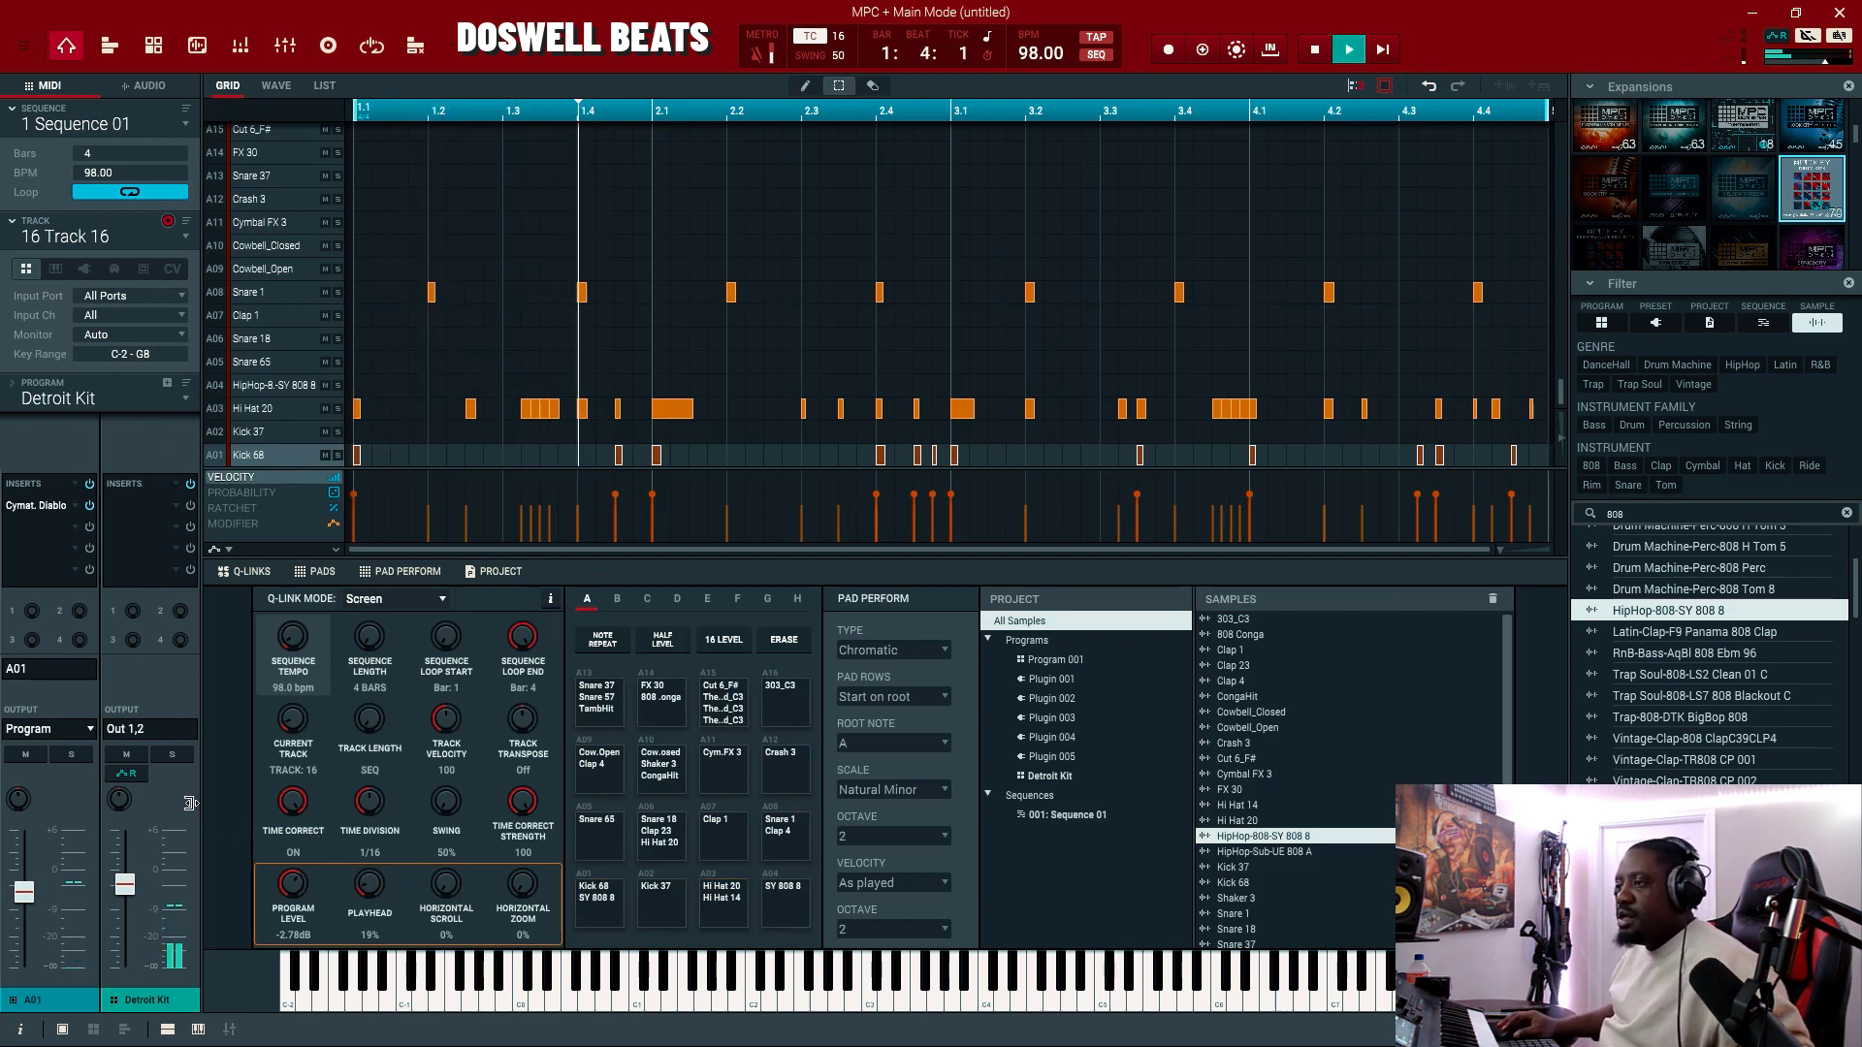
click(133, 755)
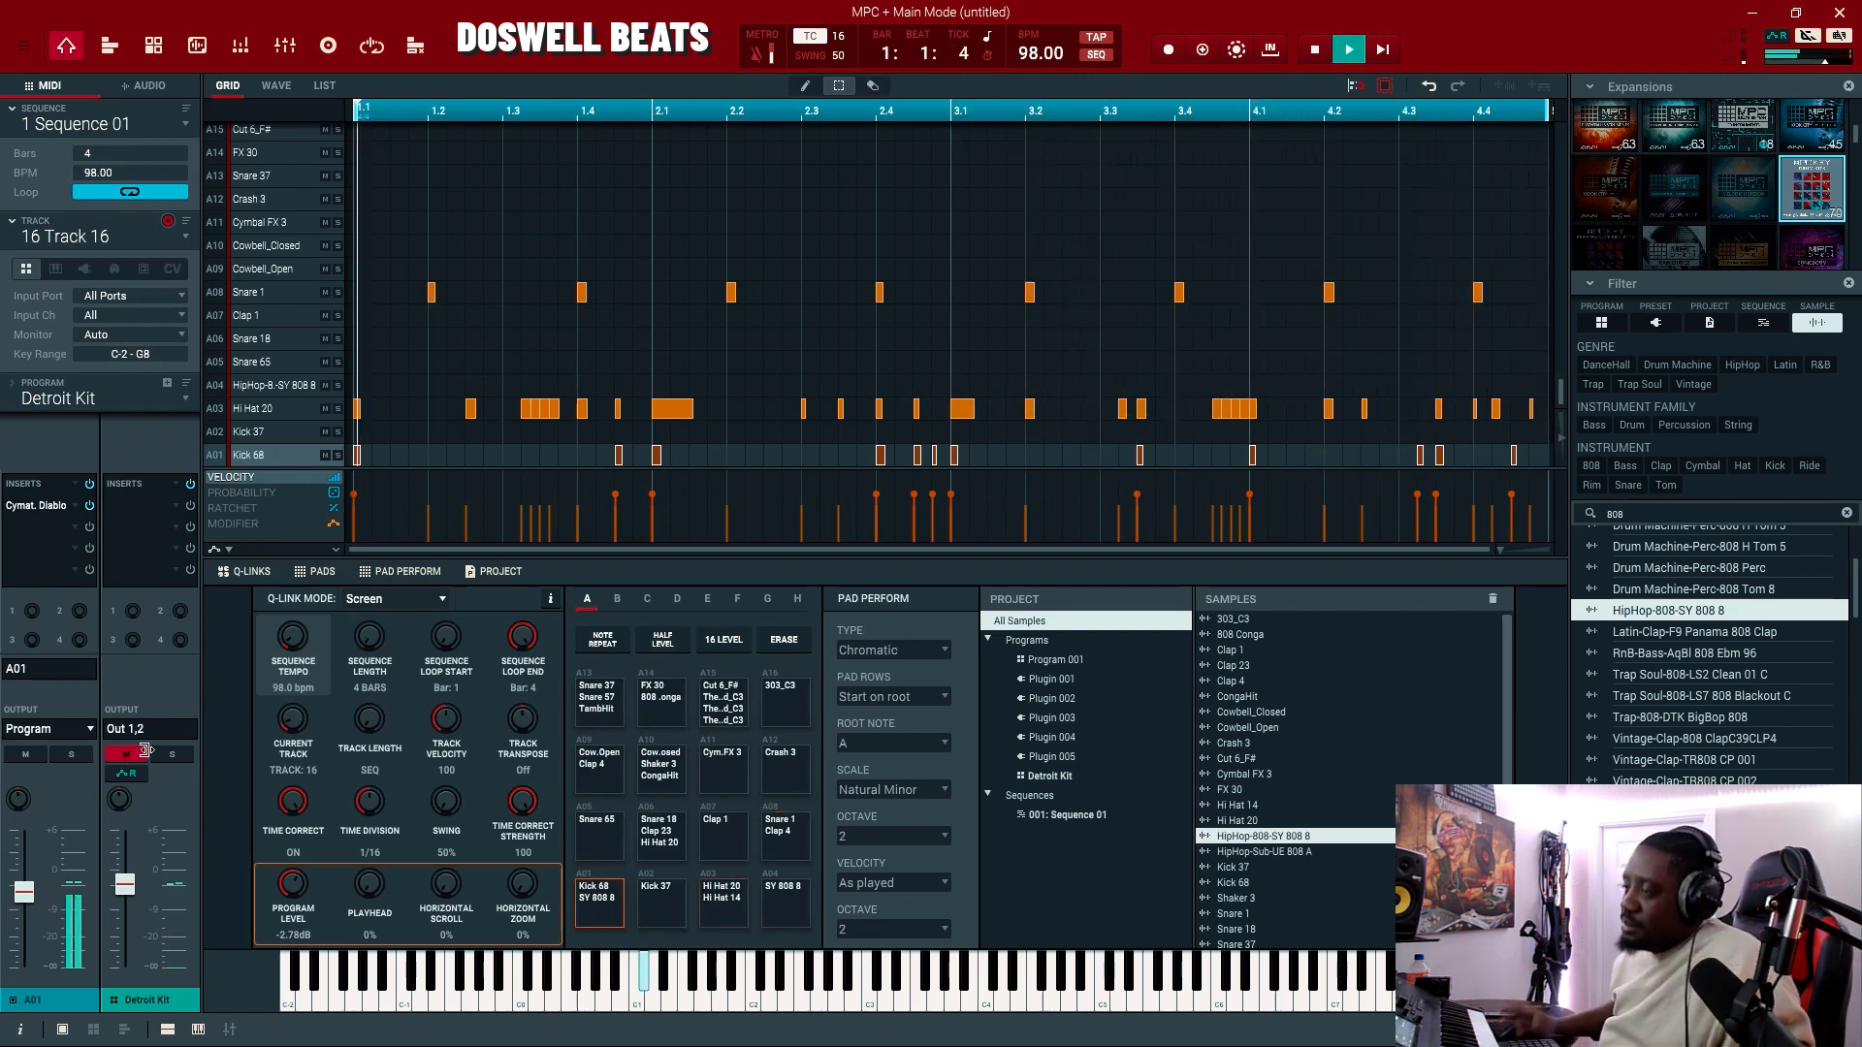